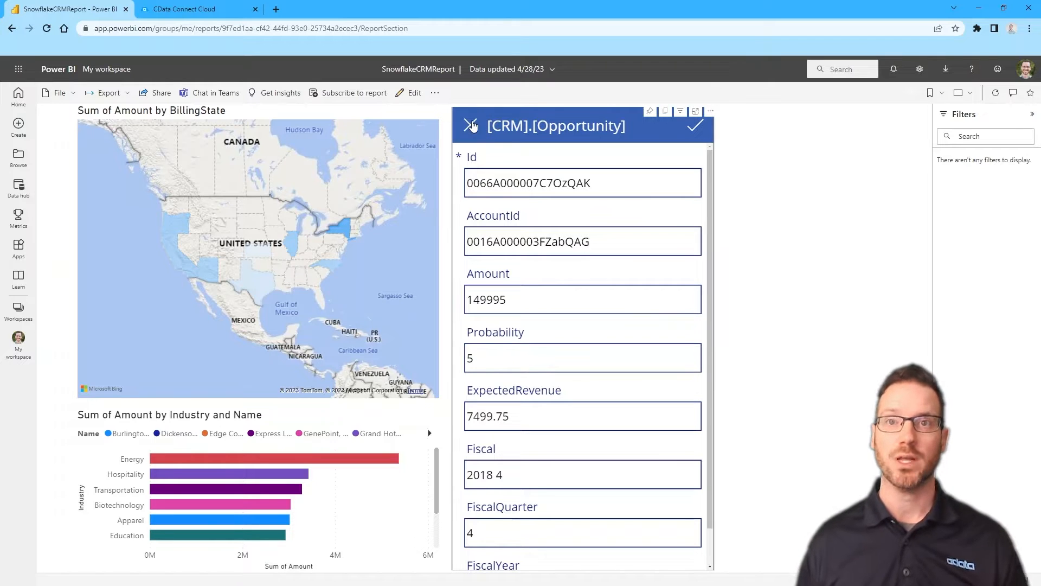
Close the opportunity edit form holding the record with Amount 149995
{"action": "left_click", "coordinate": [472, 125]}
Return the app to the opportunities list, review the map and industry chart, then go to CData Connect Cloud
{"action": "left_click", "coordinate": [471, 125]}
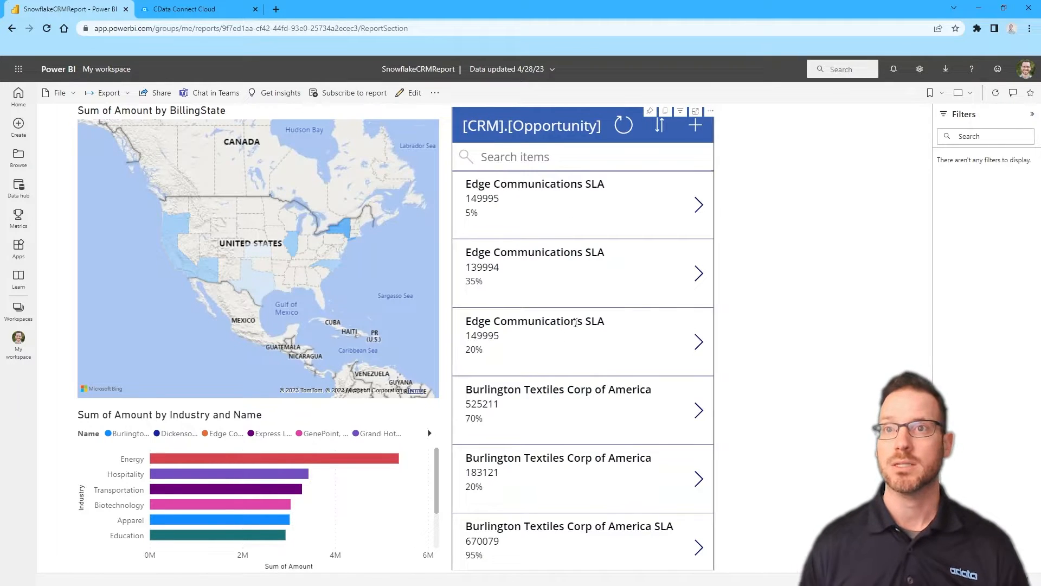
{"action": "mouse_move", "coordinate": [344, 233]}
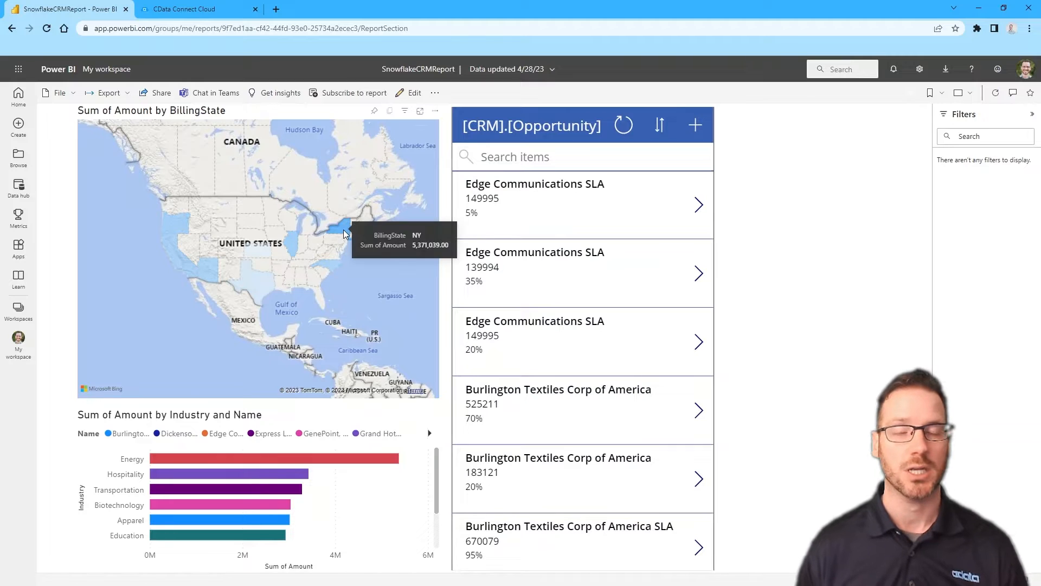
{"action": "mouse_move", "coordinate": [335, 271]}
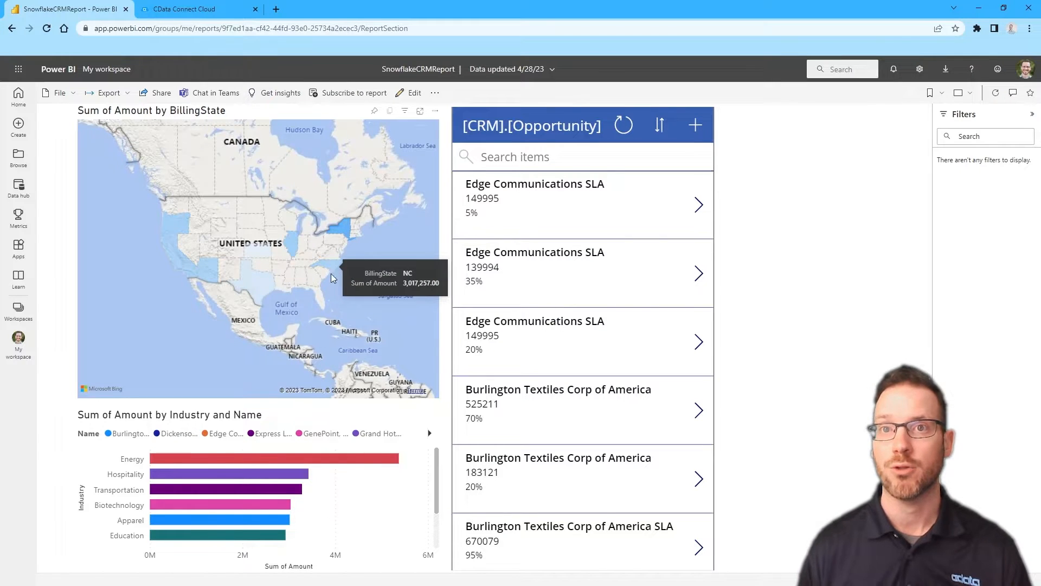
{"action": "mouse_move", "coordinate": [201, 460]}
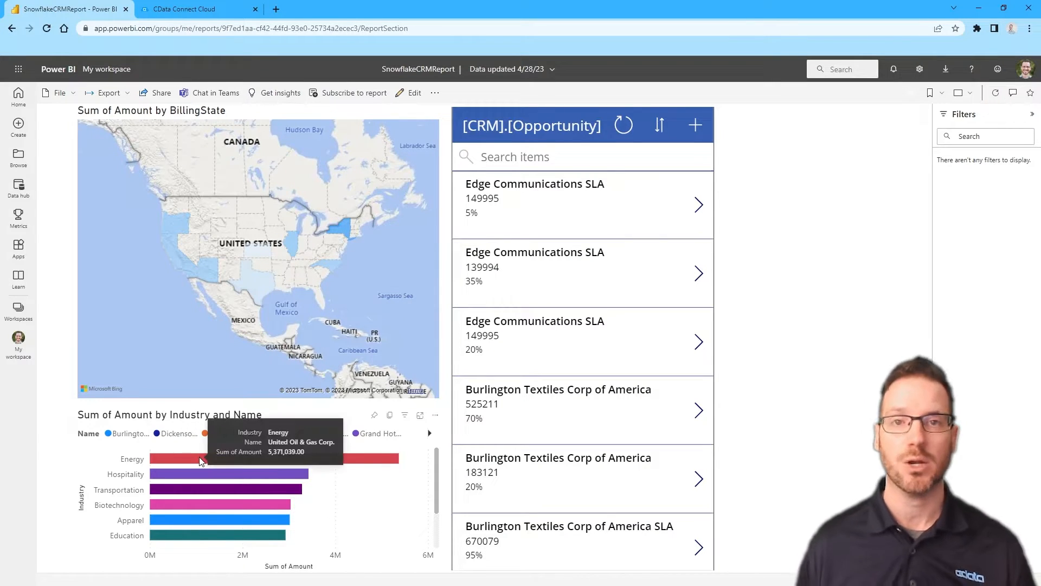
{"action": "scroll", "coordinate": [209, 480], "scroll_direction": "down", "scroll_amount": 3}
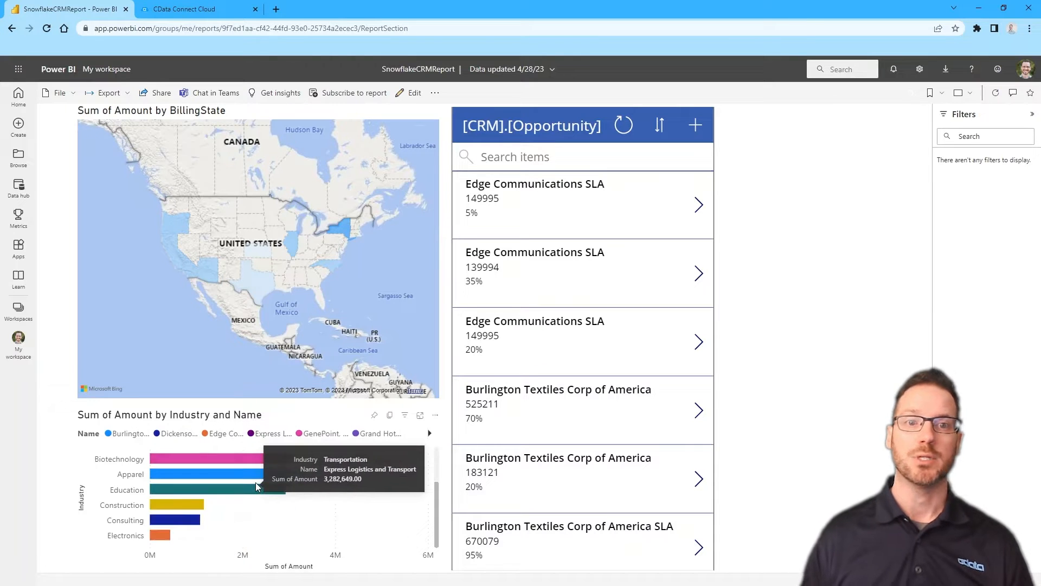
{"action": "mouse_move", "coordinate": [162, 539]}
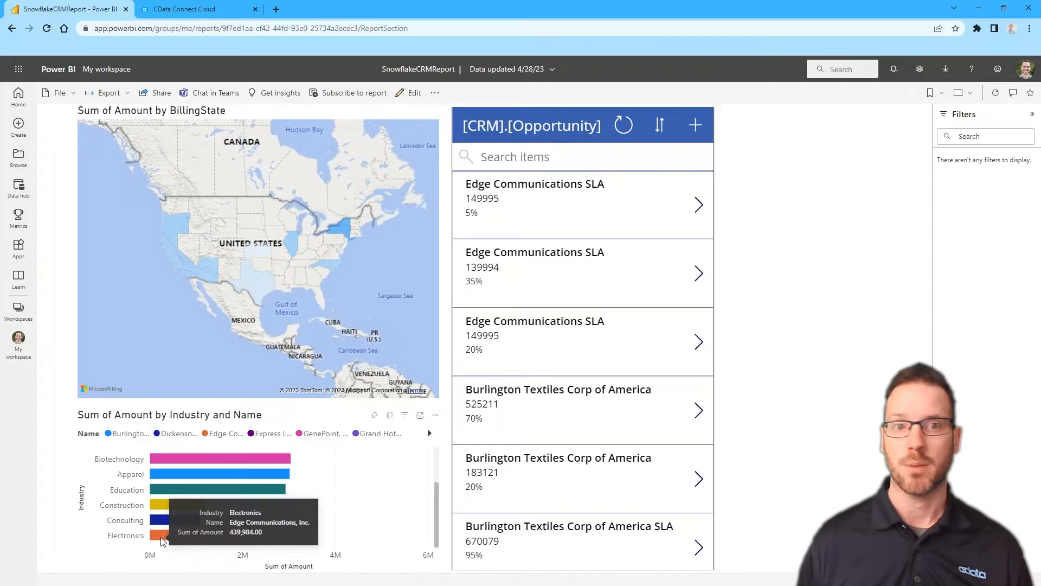
{"action": "left_click", "coordinate": [190, 7]}
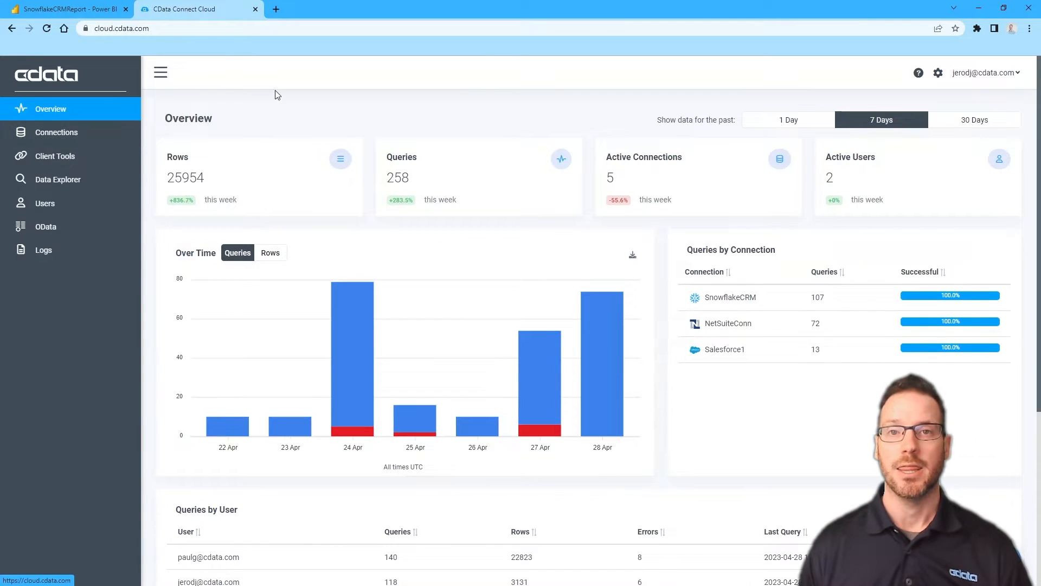
Start a new connection under Connections and pick Snowflake from the connector search
{"action": "left_click", "coordinate": [69, 134]}
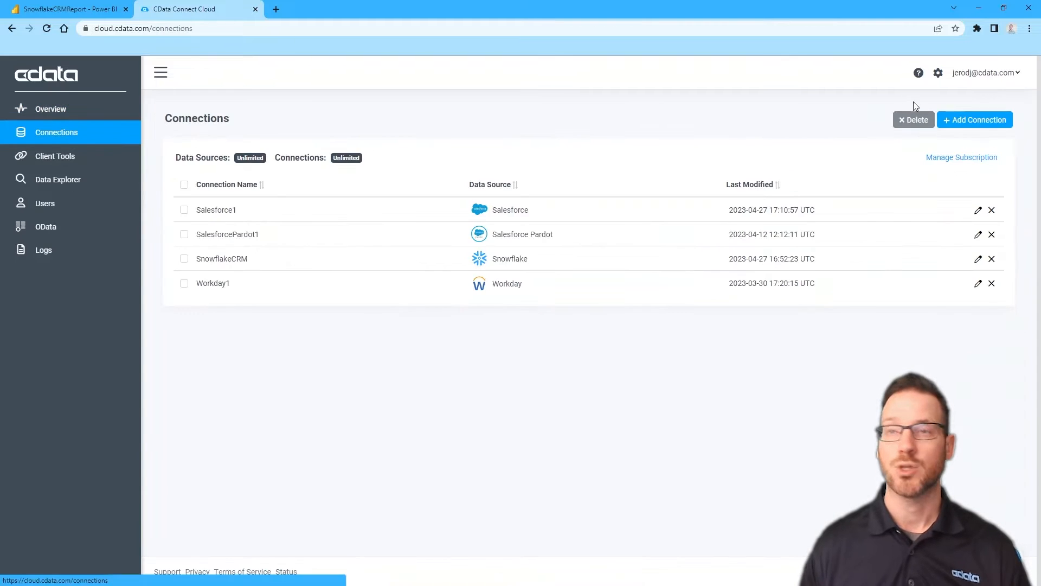
{"action": "left_click", "coordinate": [971, 121]}
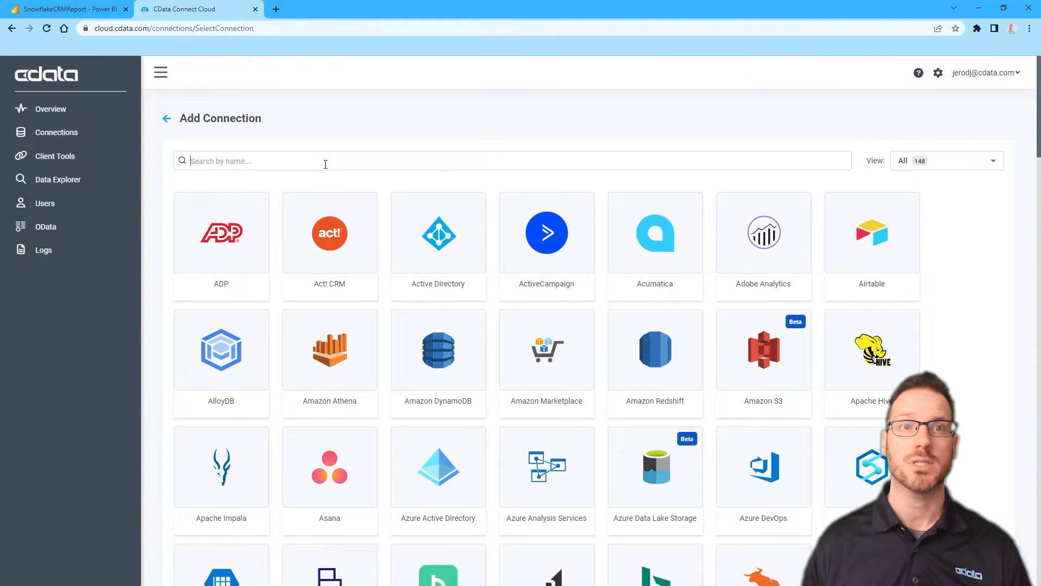
{"action": "left_click", "coordinate": [326, 164]}
{"action": "type", "text": "Snwo"}
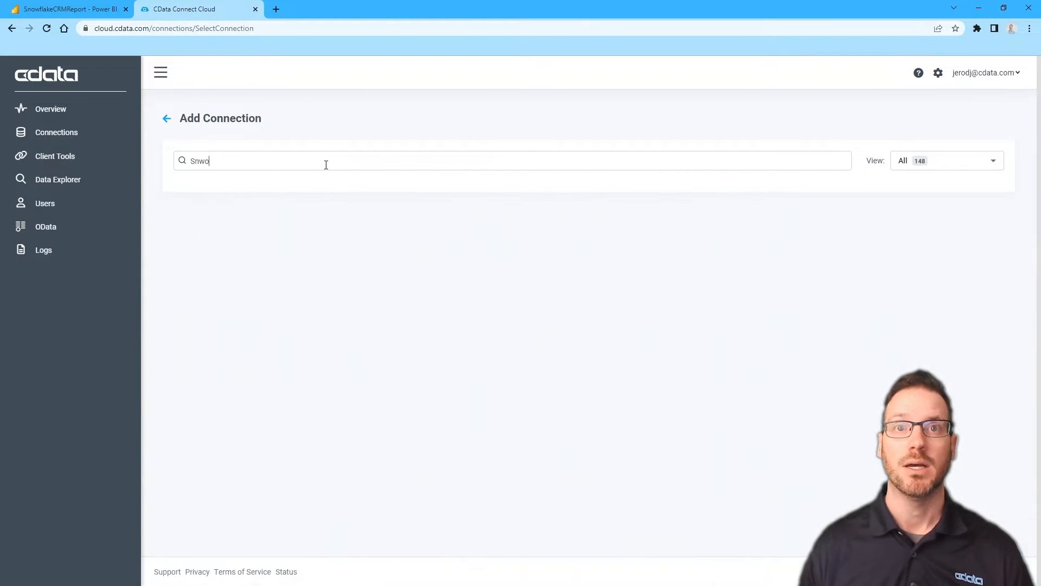
{"action": "key", "text": "BackSpace"}
{"action": "type", "text": "owflake"}
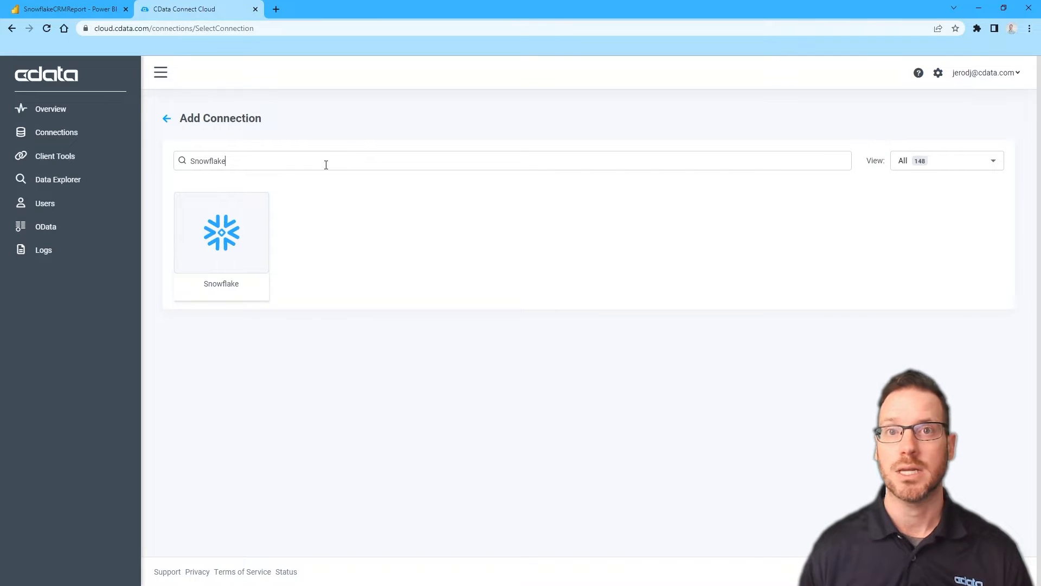
{"action": "left_click", "coordinate": [259, 210]}
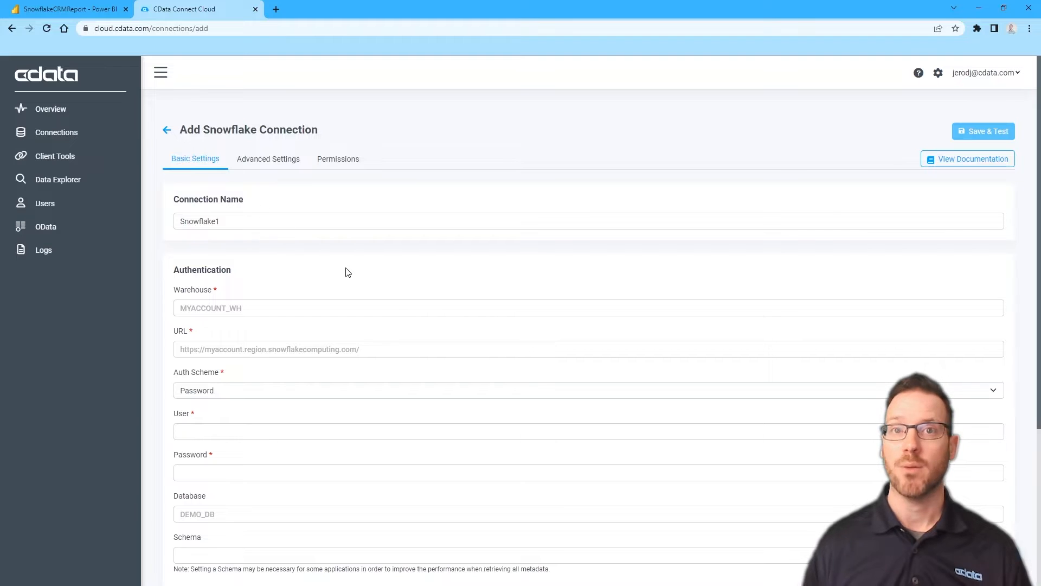
{"action": "scroll", "coordinate": [347, 272], "scroll_direction": "down", "scroll_amount": 1}
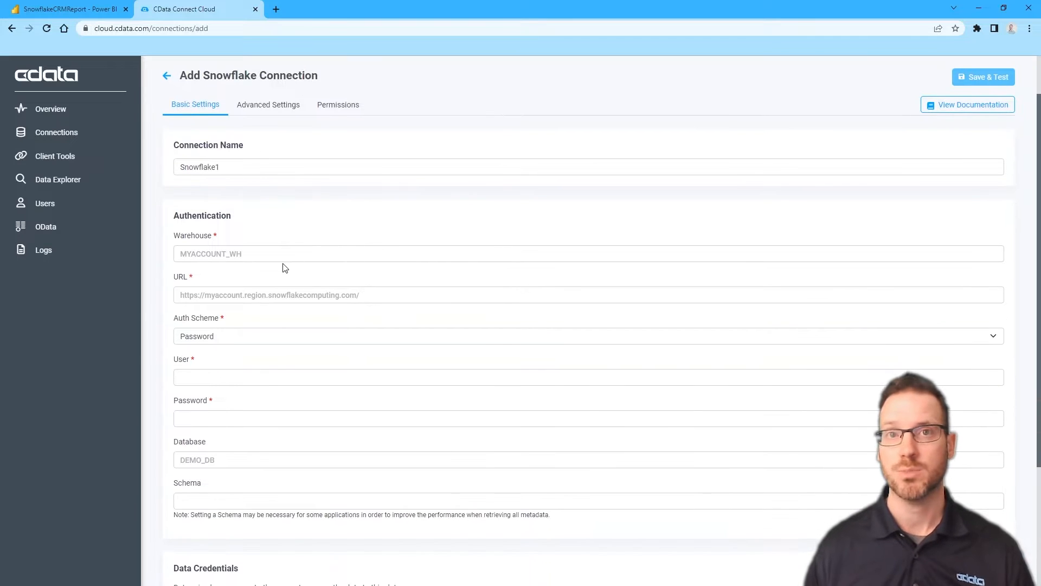
{"action": "scroll", "coordinate": [284, 256], "scroll_direction": "down", "scroll_amount": 1}
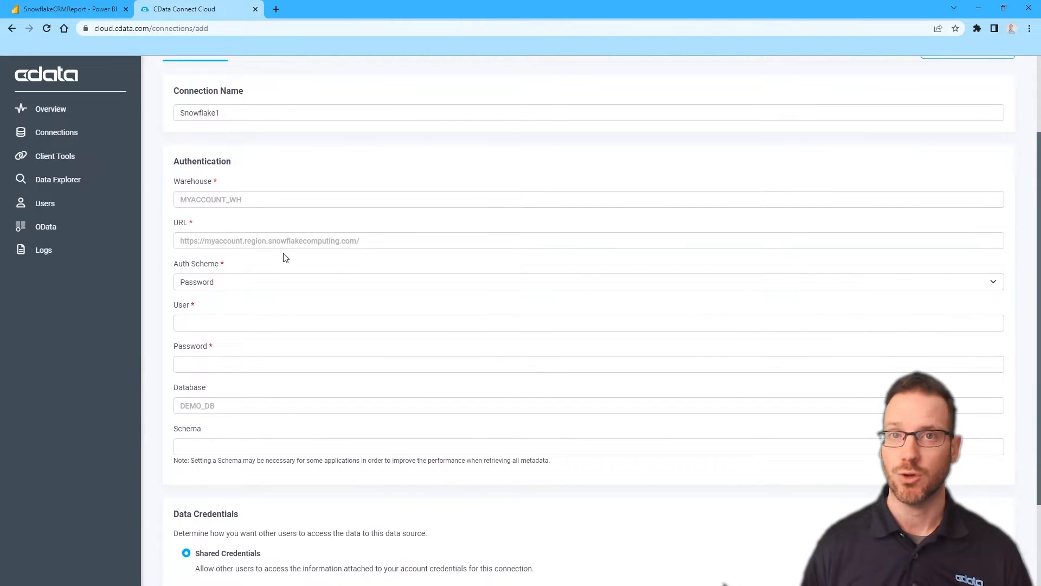
{"action": "scroll", "coordinate": [285, 258], "scroll_direction": "up", "scroll_amount": 1}
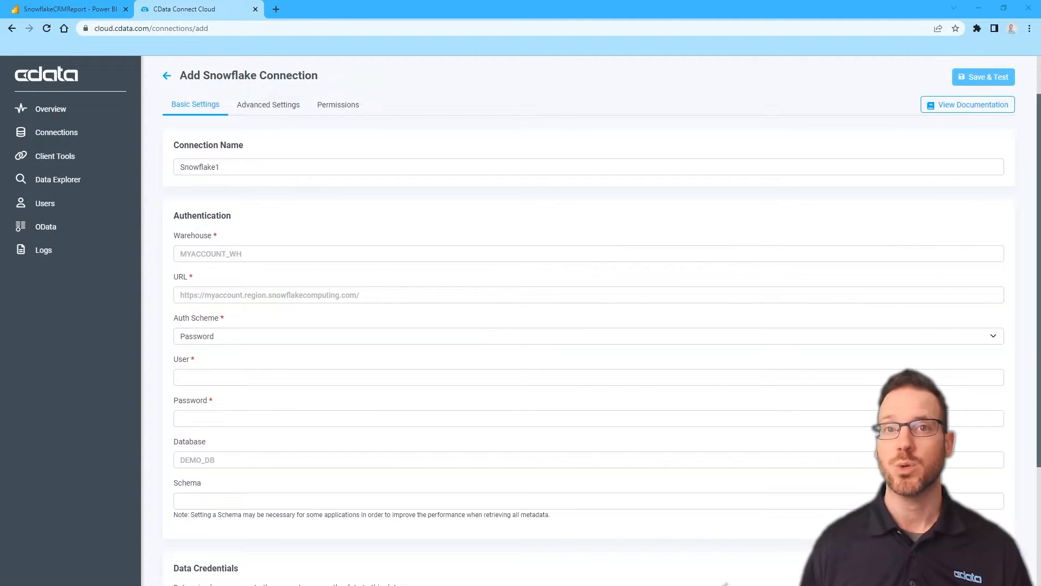
Paste the account URL and enter warehouse DEMO_WH, database DEMO_DB and schema CRM
{"action": "left_click", "coordinate": [284, 295]}
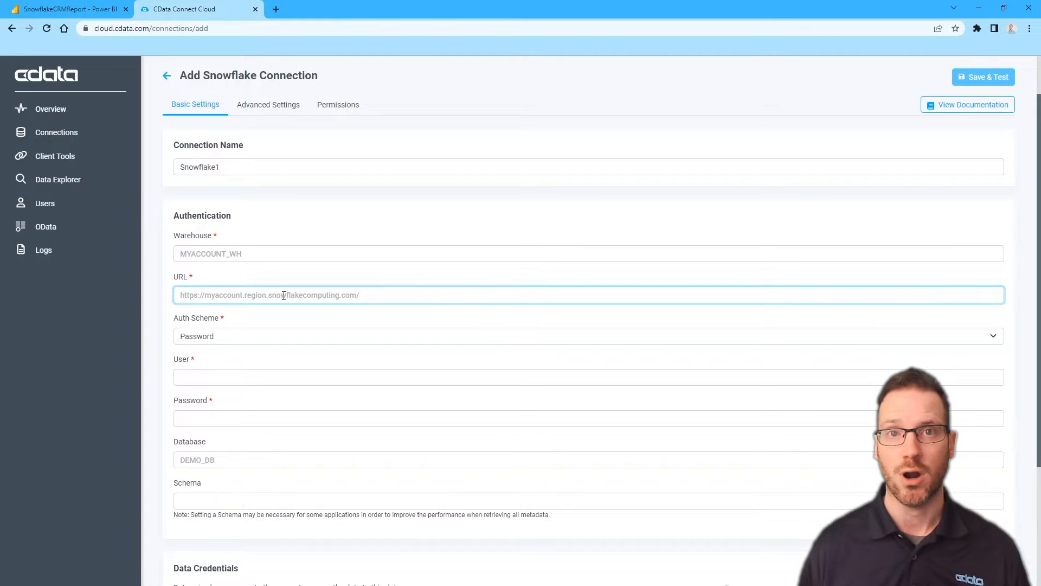
{"action": "type", "text": "https://cdatapartner.east-us-2.azure.snowflakecomputing.com"}
{"action": "left_click", "coordinate": [219, 254]}
{"action": "type", "text": "D"}
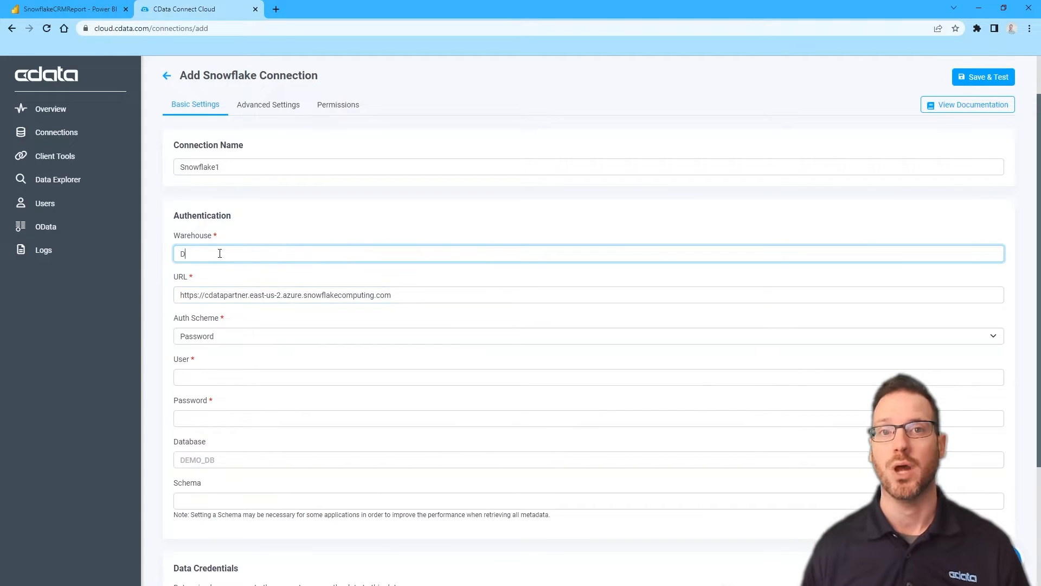
{"action": "type", "text": "EMO_WH"}
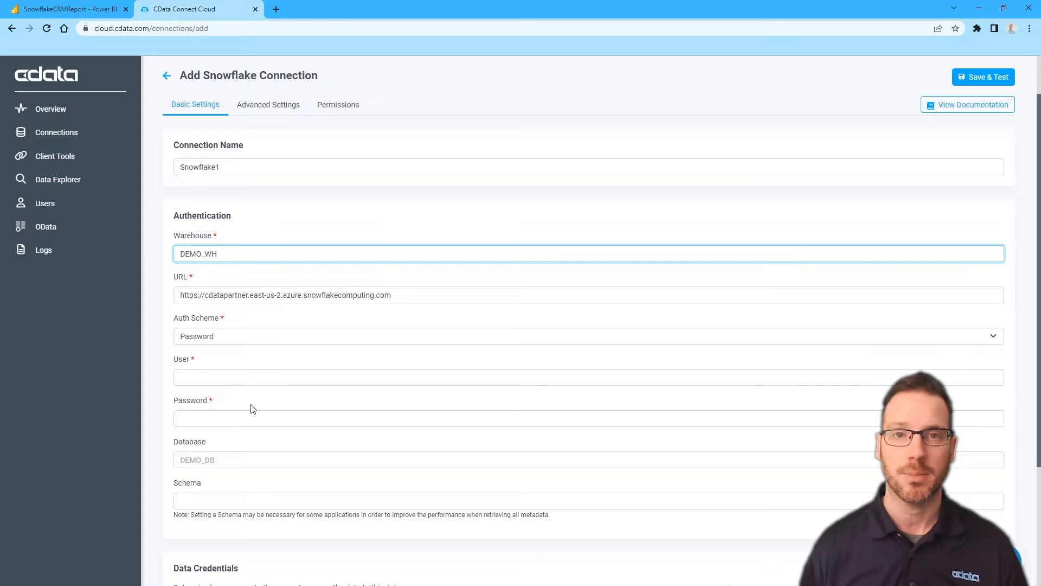
{"action": "left_click", "coordinate": [210, 460]}
{"action": "type", "text": "DEMO"}
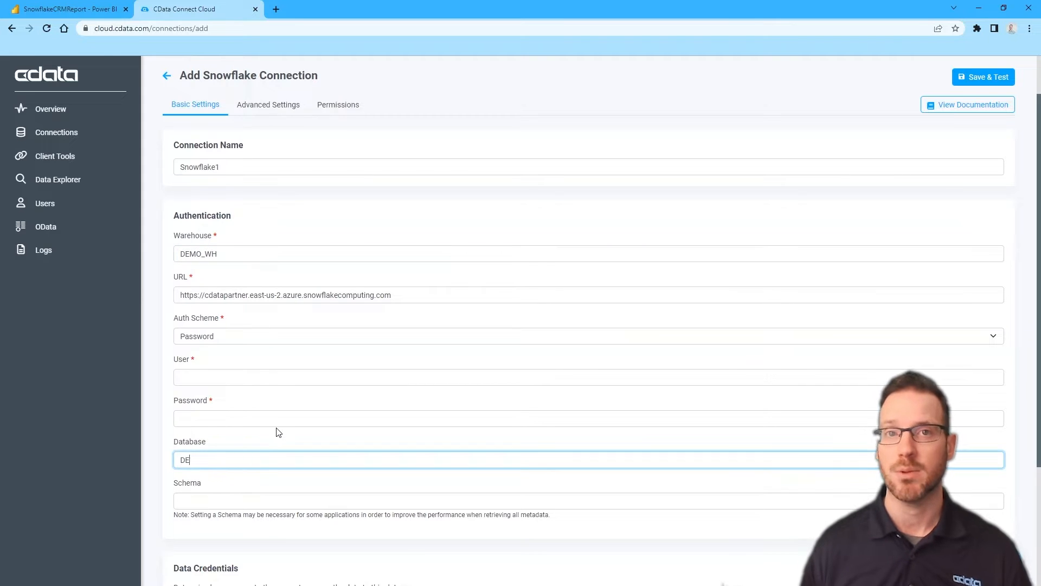
{"action": "left_click", "coordinate": [205, 501]}
{"action": "type", "text": "CRM"}
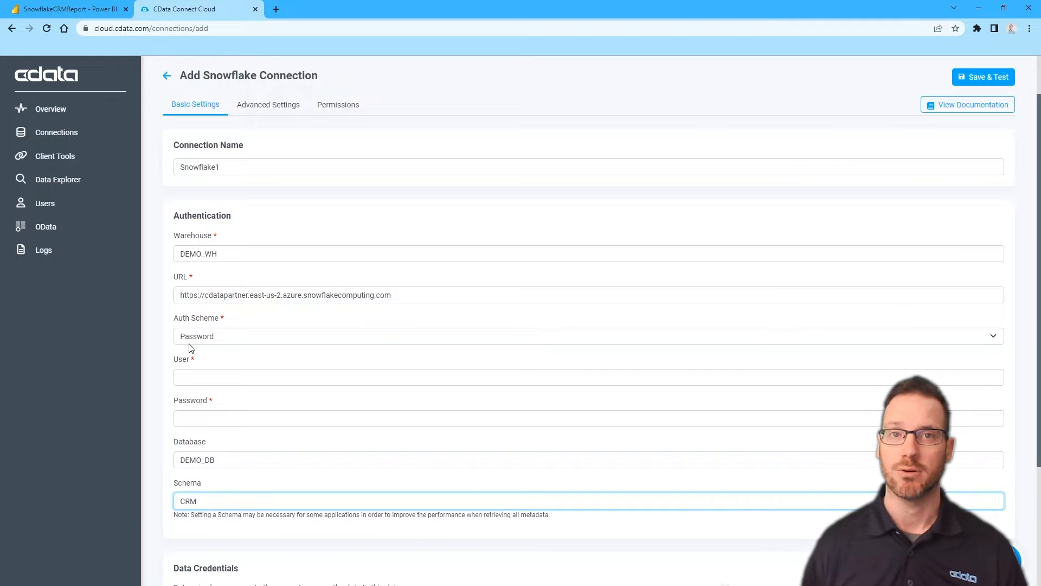
Enter the Snowflake user name and password, then Save & Test the connection and select its URL
{"action": "left_click", "coordinate": [194, 374]}
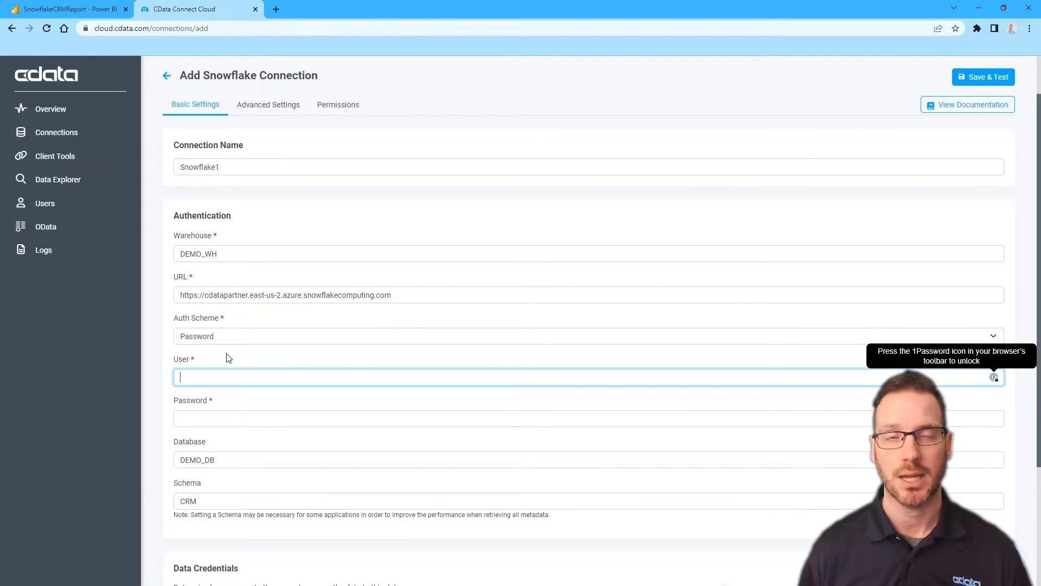
{"action": "type", "text": "jerodj"}
{"action": "key", "text": "Tab"}
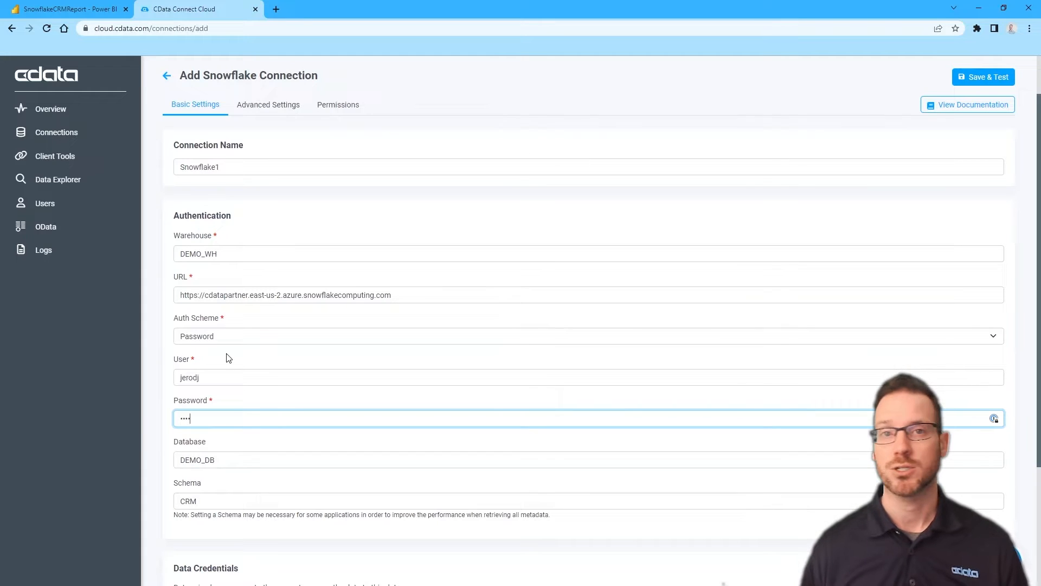
{"action": "type", "text": "•••••••••••••"}
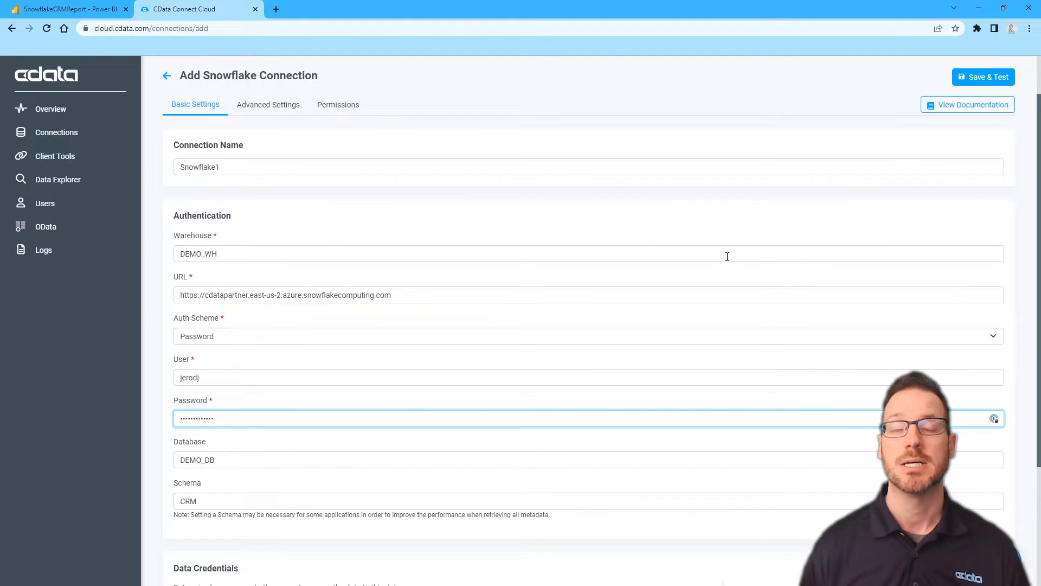
{"action": "left_click", "coordinate": [992, 77]}
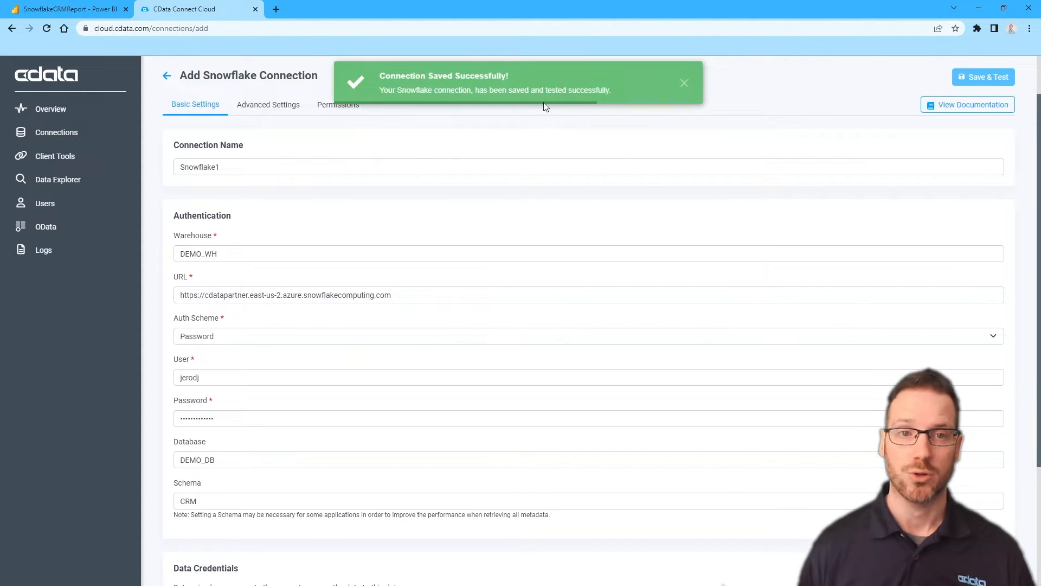
{"action": "left_click", "coordinate": [684, 82]}
{"action": "triple_click", "coordinate": [308, 293]}
{"action": "key", "text": "ctrl+c"}
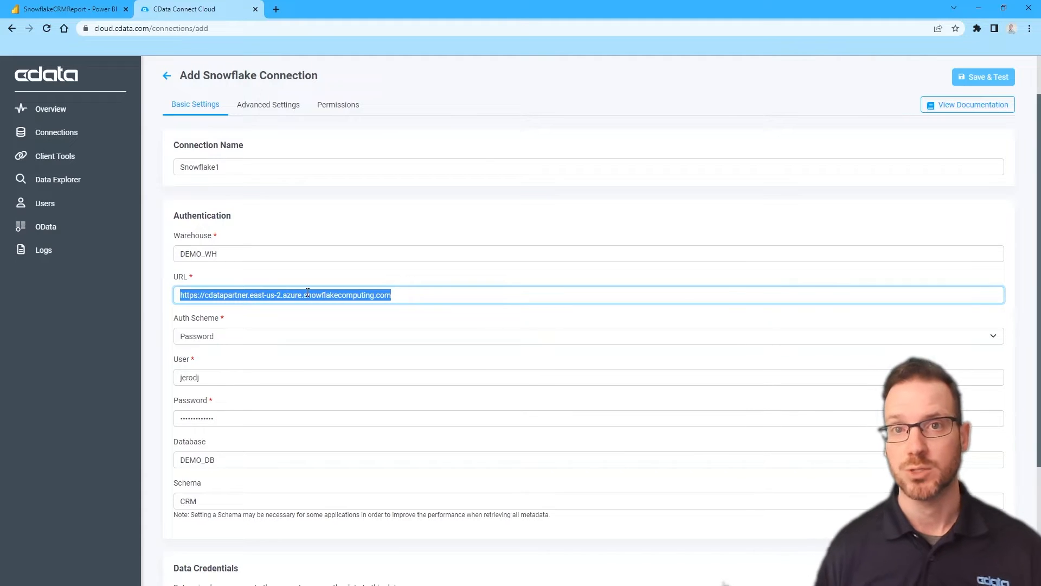
Load the copied Snowflake URL in a new tab and sign in to the Snowflake console
{"action": "left_click", "coordinate": [282, 11]}
{"action": "left_click", "coordinate": [281, 27]}
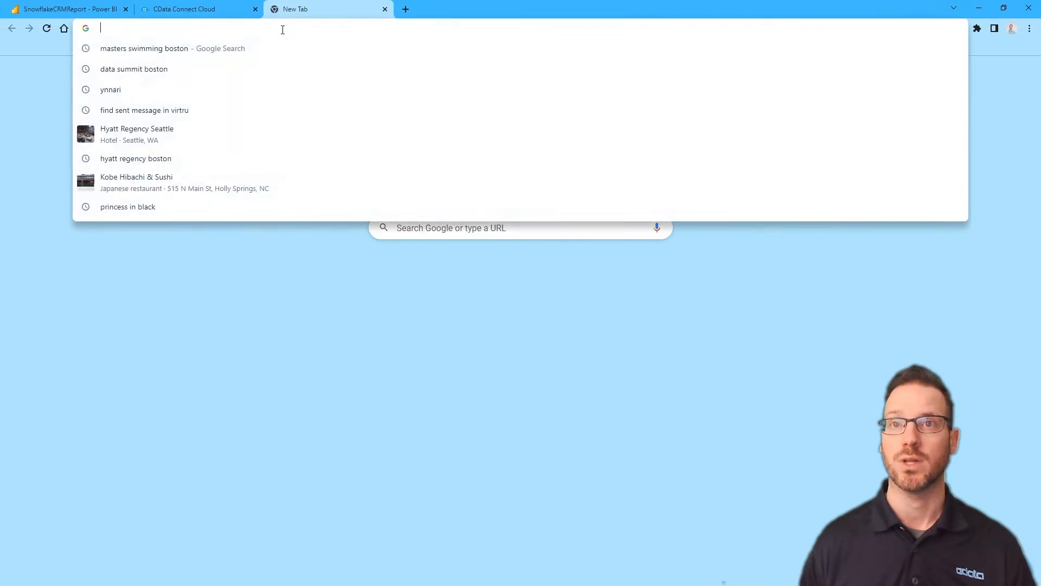
{"action": "key", "text": "ctrl+v"}
{"action": "key", "text": "Return"}
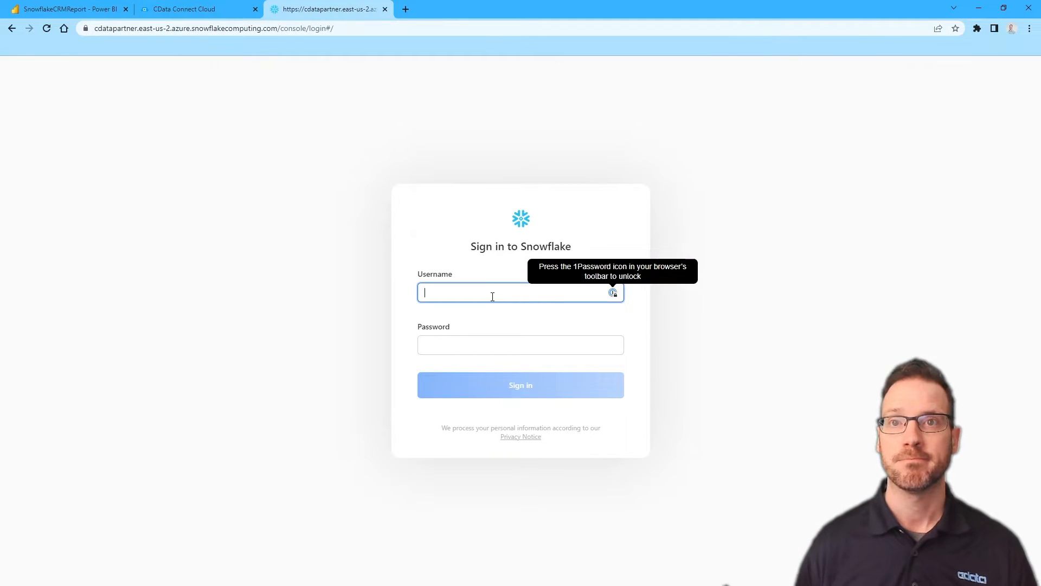
{"action": "type", "text": "jerodj"}
{"action": "key", "text": "Tab"}
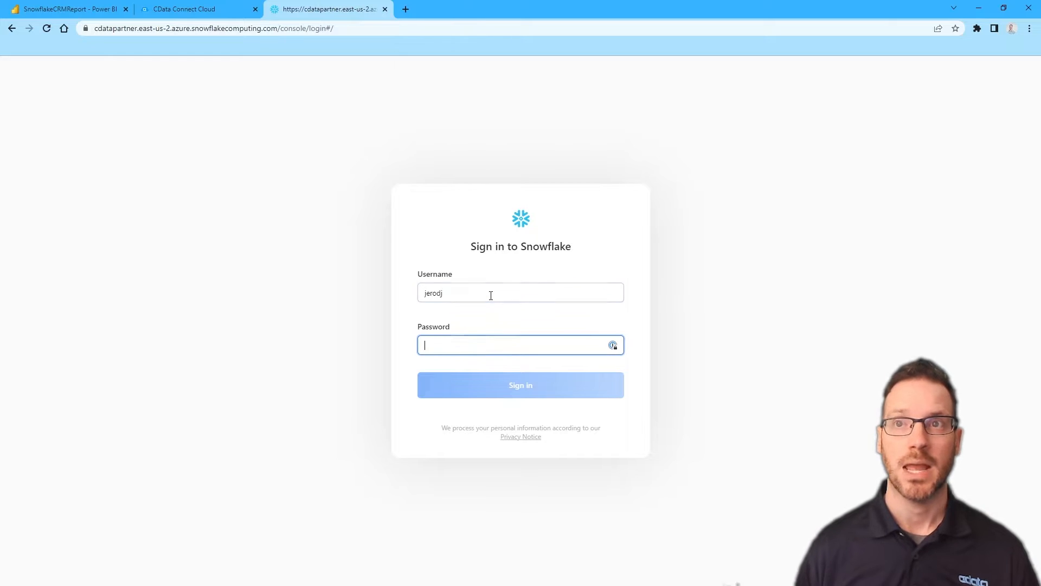
{"action": "type", "text": "•"}
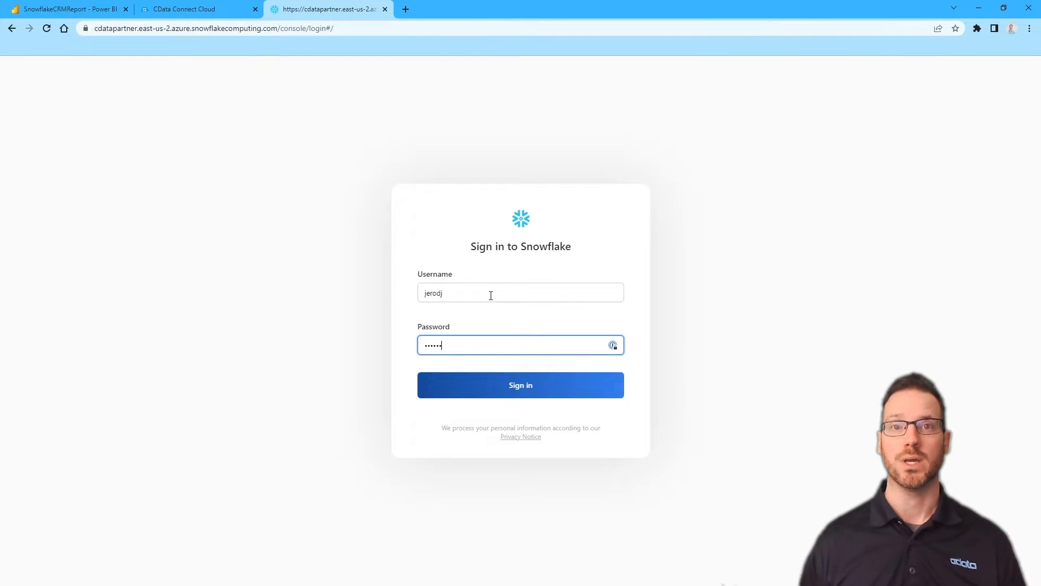
{"action": "left_click", "coordinate": [477, 386]}
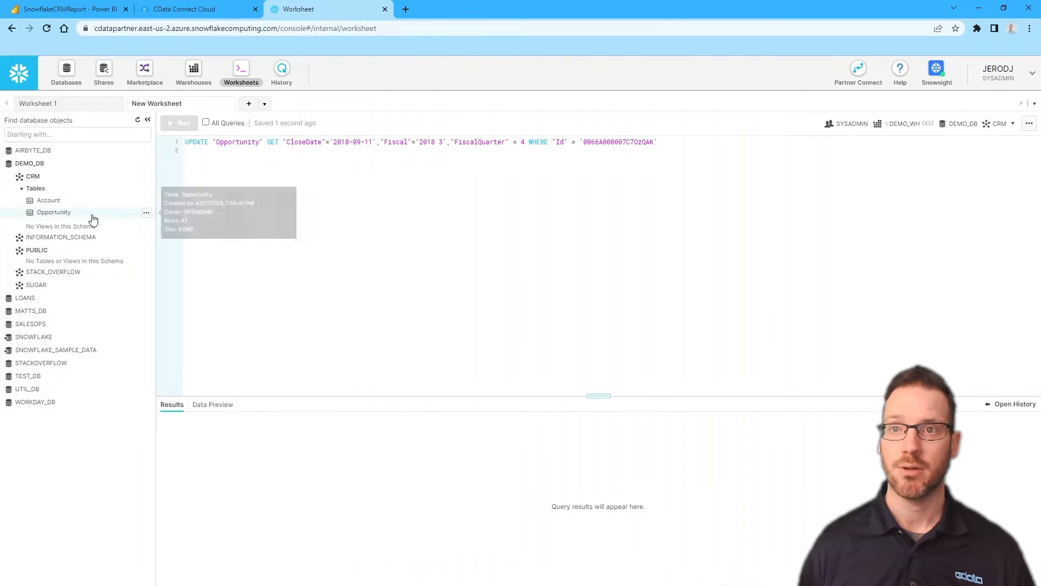
Preview the Account table's data and enlarge the preview pane
{"action": "left_click", "coordinate": [58, 204]}
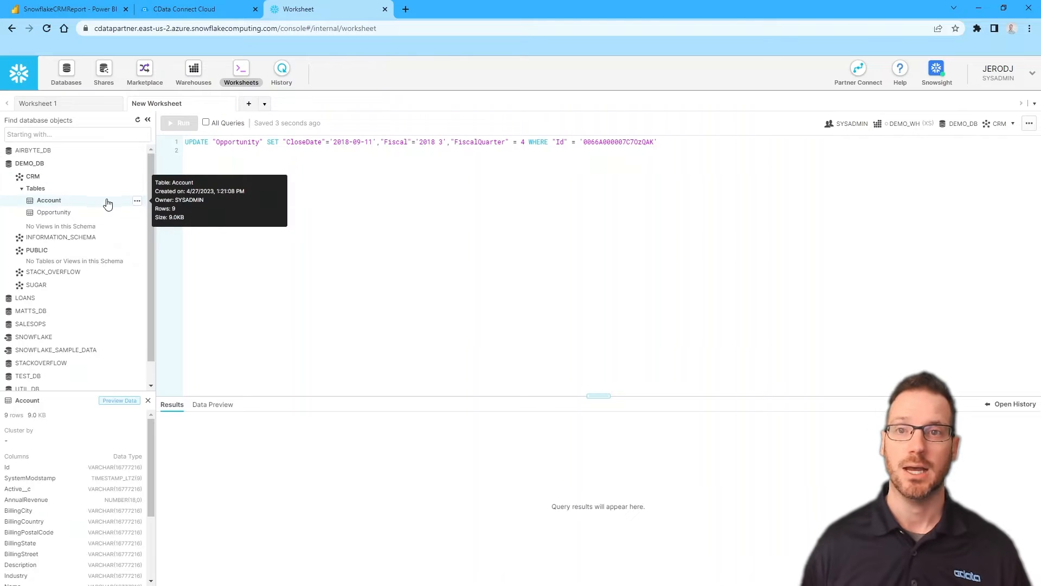
{"action": "left_click", "coordinate": [137, 204]}
{"action": "left_click", "coordinate": [90, 215]}
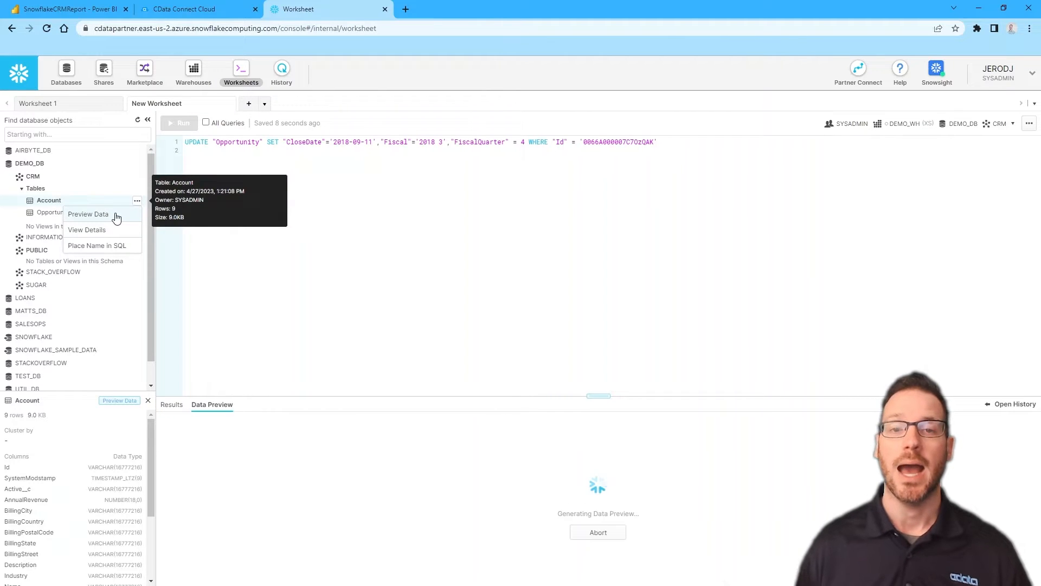
{"action": "left_click_drag", "start_coordinate": [601, 404], "coordinate": [597, 181]}
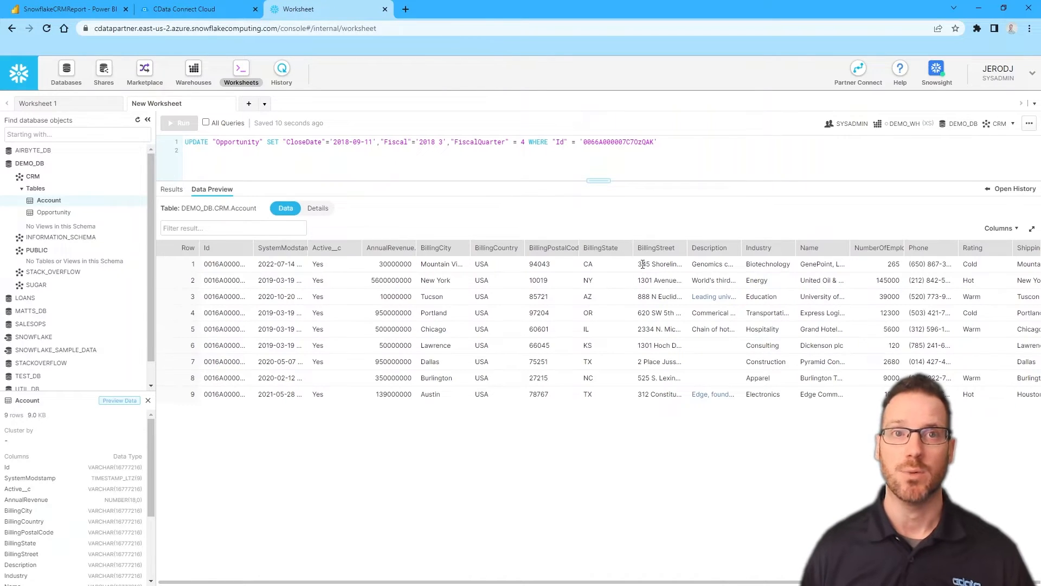
Preview the Opportunity table's 47 rows with a widened Name column, then return to CData Connect Cloud
{"action": "left_click", "coordinate": [63, 216]}
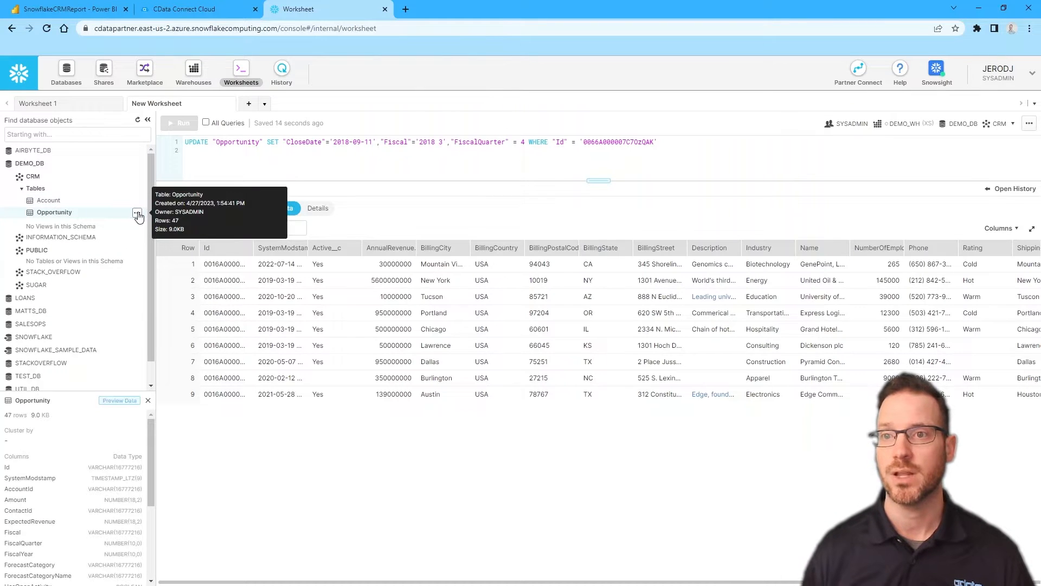
{"action": "left_click", "coordinate": [137, 213]}
{"action": "left_click", "coordinate": [100, 227]}
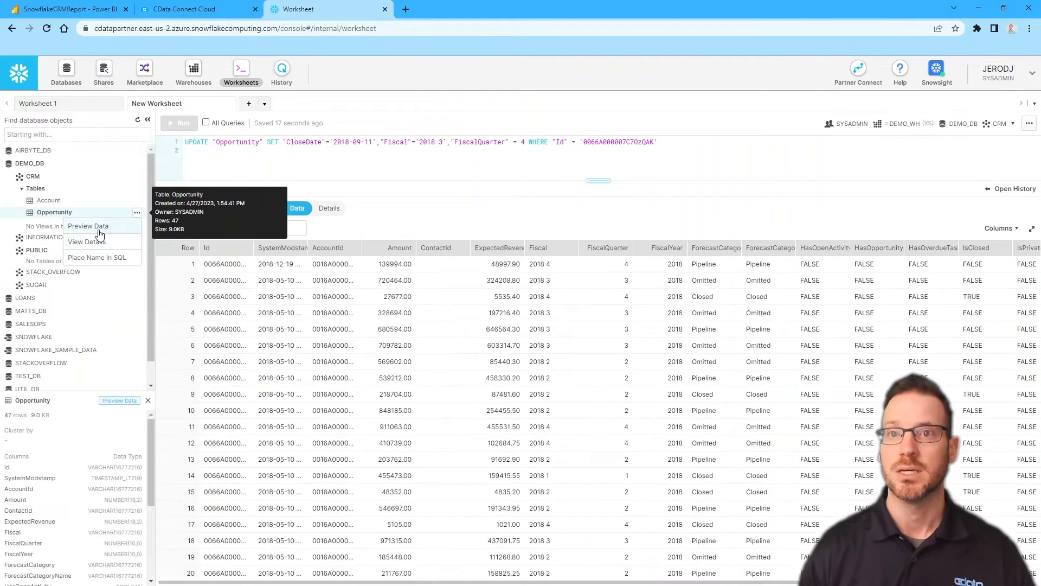
{"action": "scroll", "coordinate": [447, 353], "scroll_direction": "down", "scroll_amount": 2}
{"action": "scroll", "coordinate": [448, 353], "scroll_direction": "up", "scroll_amount": 2}
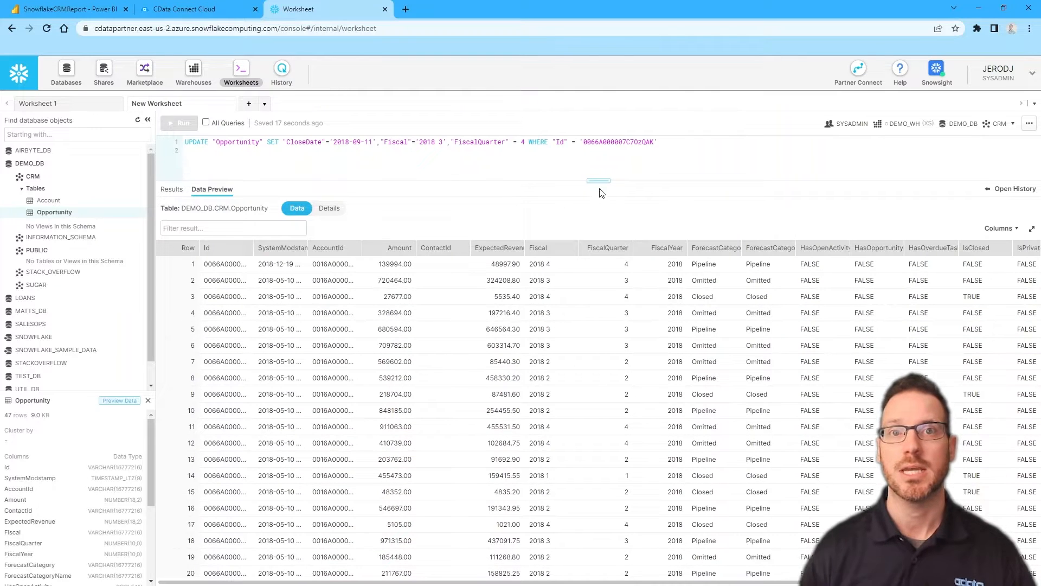
{"action": "left_click_drag", "start_coordinate": [600, 181], "coordinate": [600, 172]}
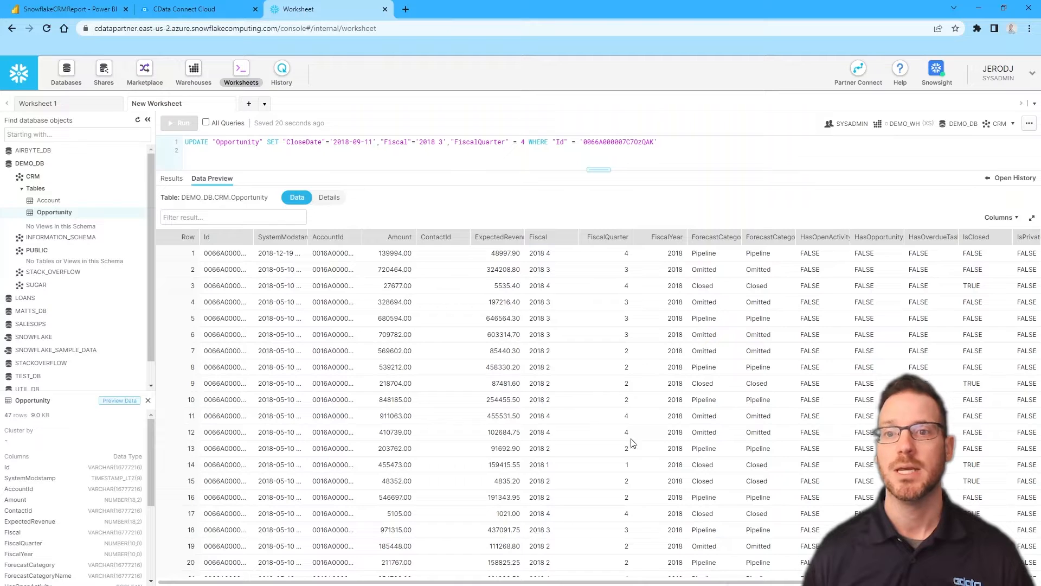
{"action": "left_click_drag", "start_coordinate": [483, 582], "coordinate": [768, 582]}
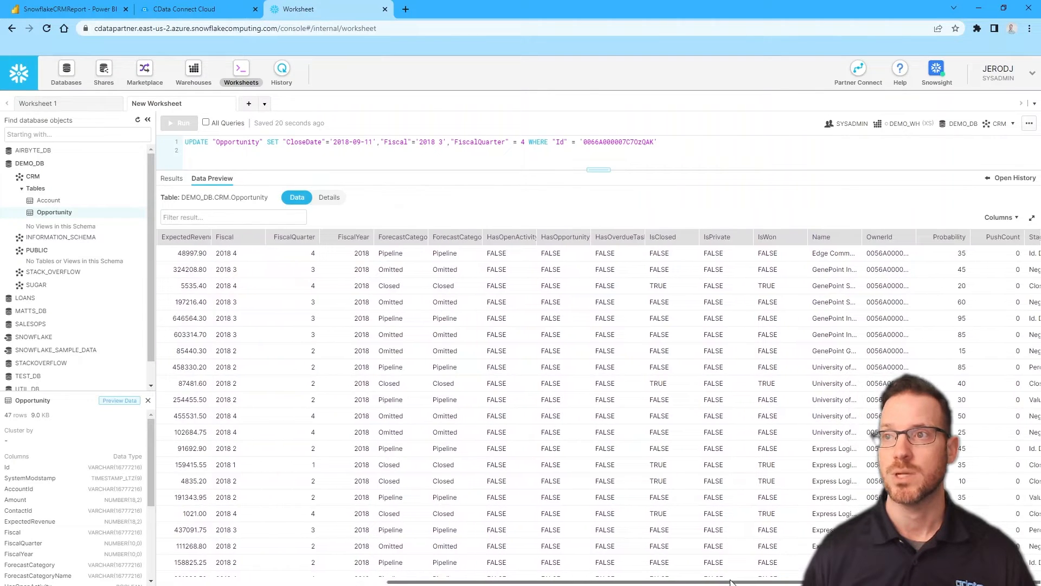
{"action": "double_click", "coordinate": [863, 239]}
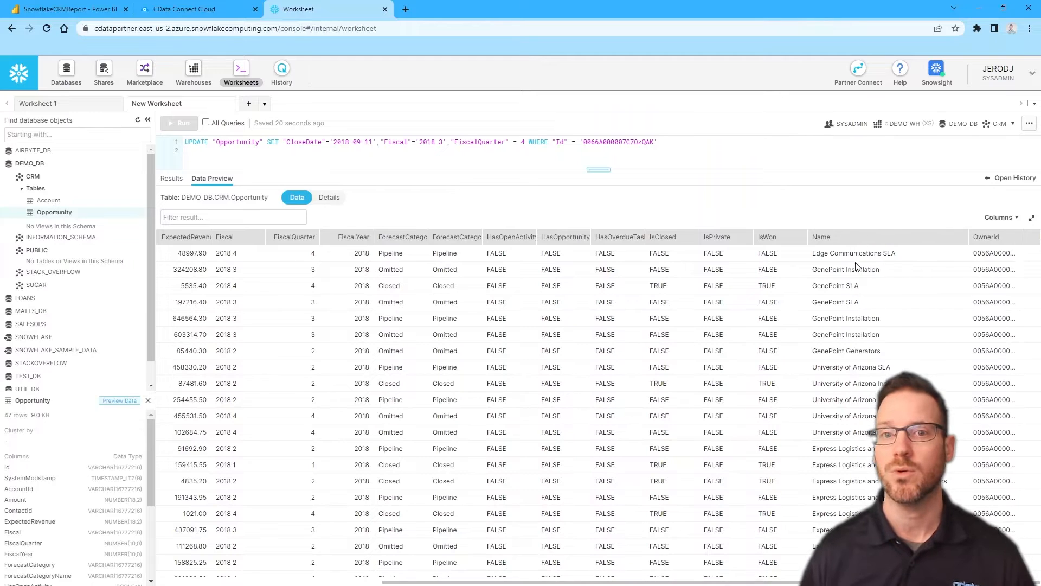
{"action": "scroll", "coordinate": [865, 500], "scroll_direction": "down", "scroll_amount": 8}
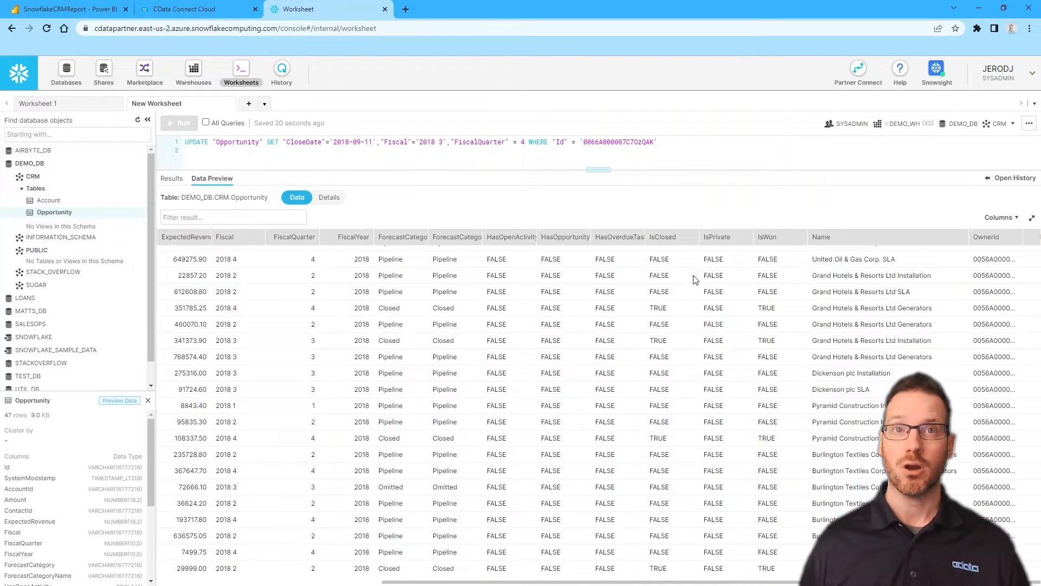
{"action": "left_click", "coordinate": [219, 9]}
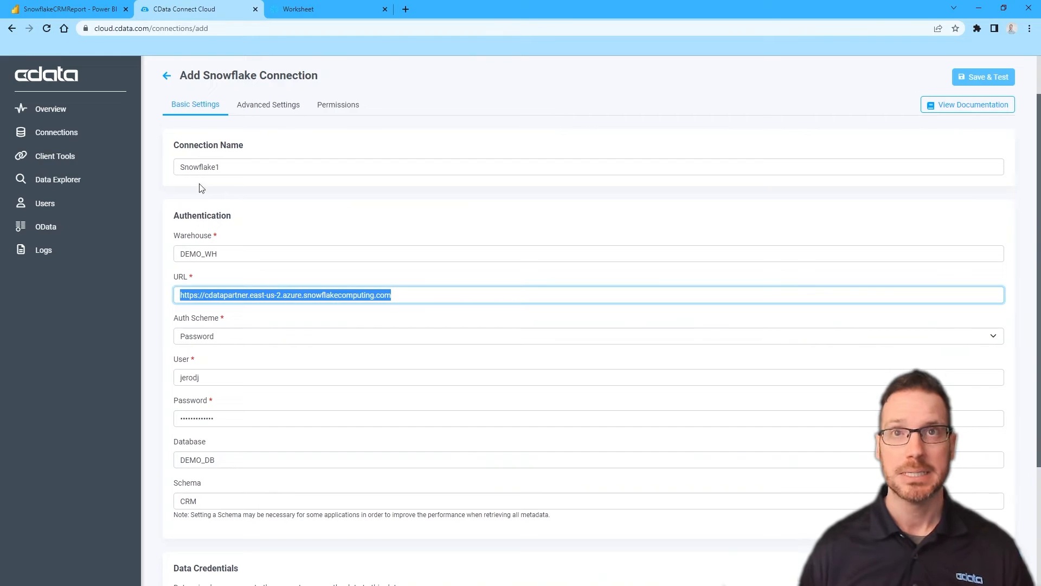
Open Power Apps in a new browser tab and sign in
{"action": "left_click", "coordinate": [166, 76]}
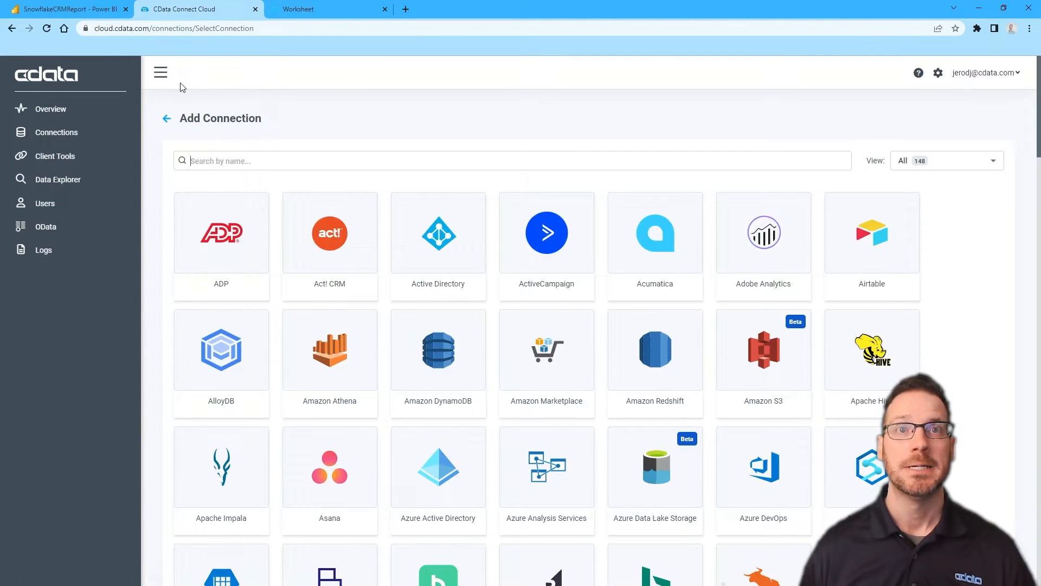
{"action": "left_click", "coordinate": [406, 9]}
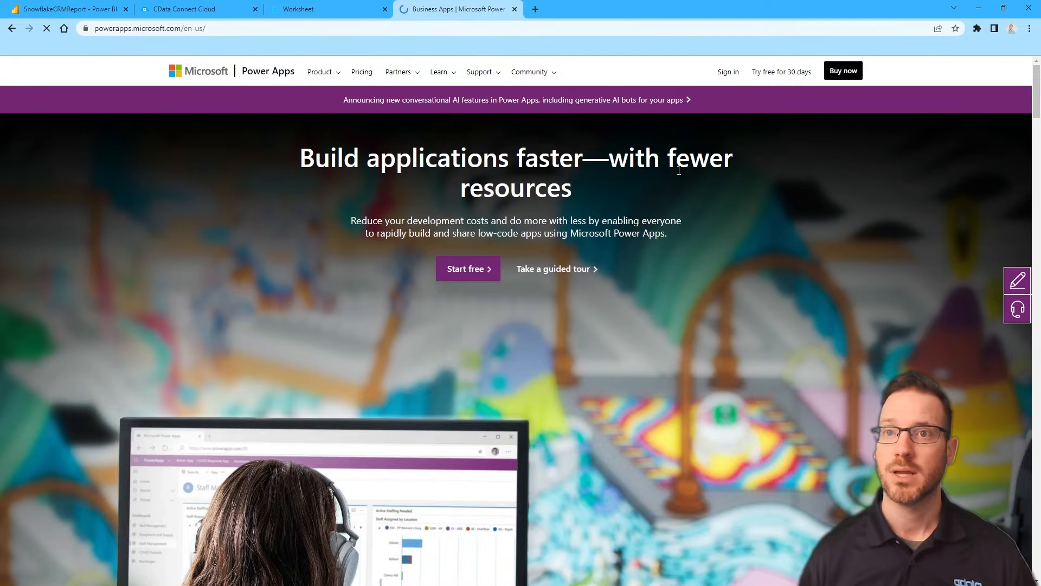
{"action": "left_click", "coordinate": [727, 74]}
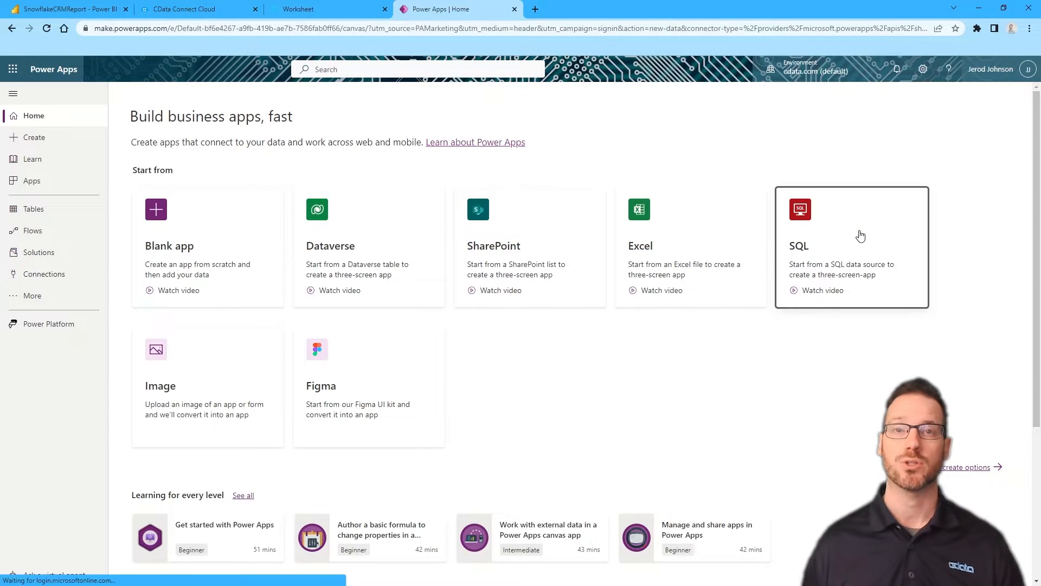
From the SQL card, start a new SQL Server connection using SQL Server Authentication
{"action": "left_click", "coordinate": [860, 235]}
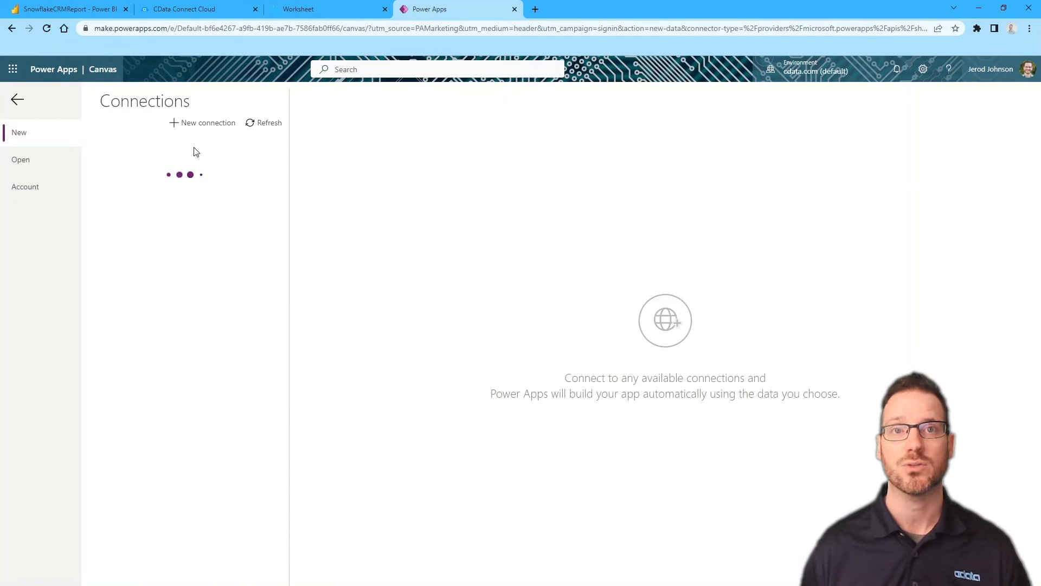
{"action": "left_click", "coordinate": [197, 124]}
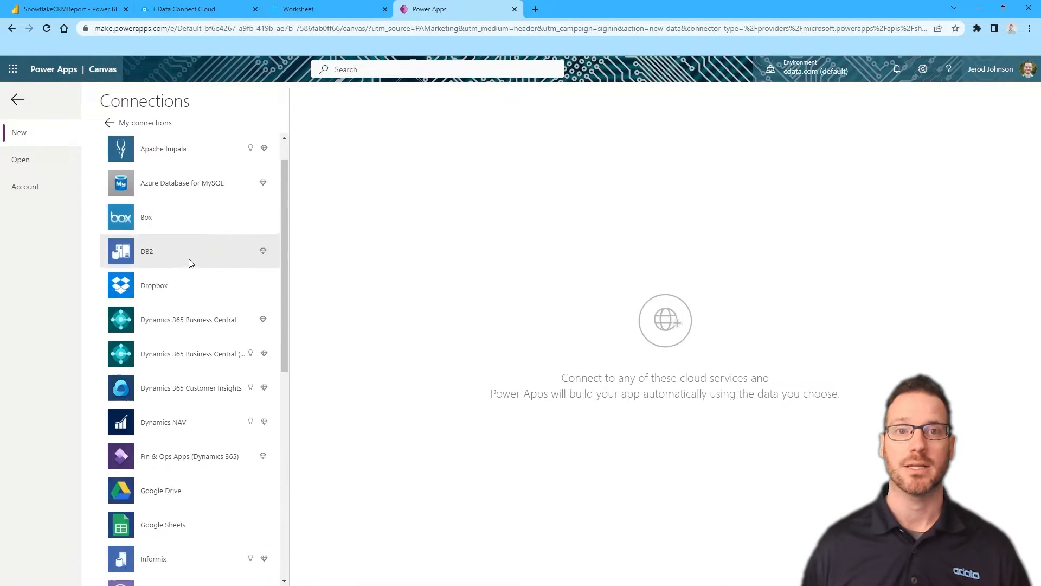
{"action": "scroll", "coordinate": [189, 258], "scroll_direction": "down", "scroll_amount": 8}
{"action": "left_click", "coordinate": [190, 500]}
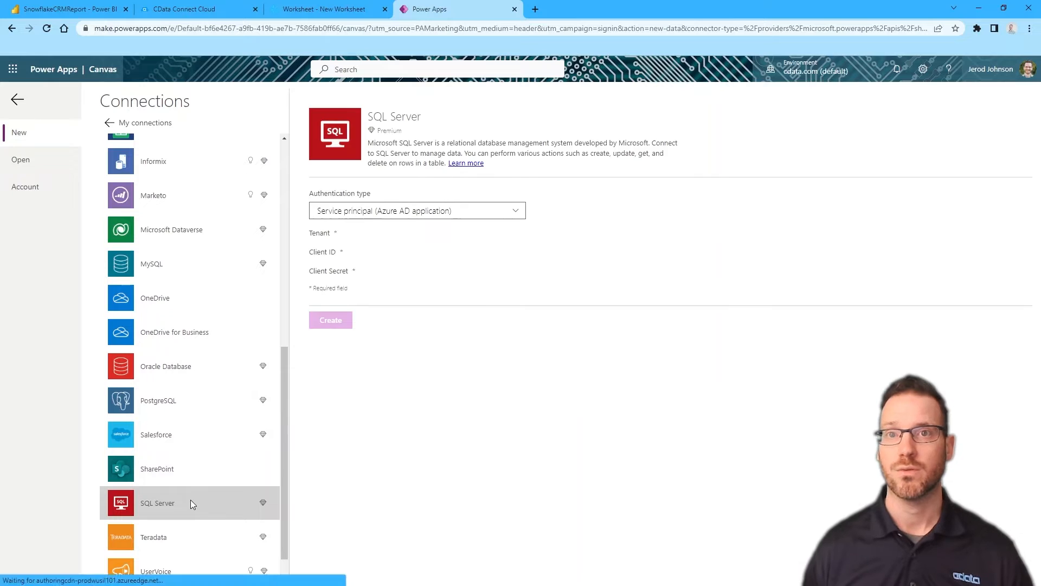
{"action": "left_click", "coordinate": [417, 213]}
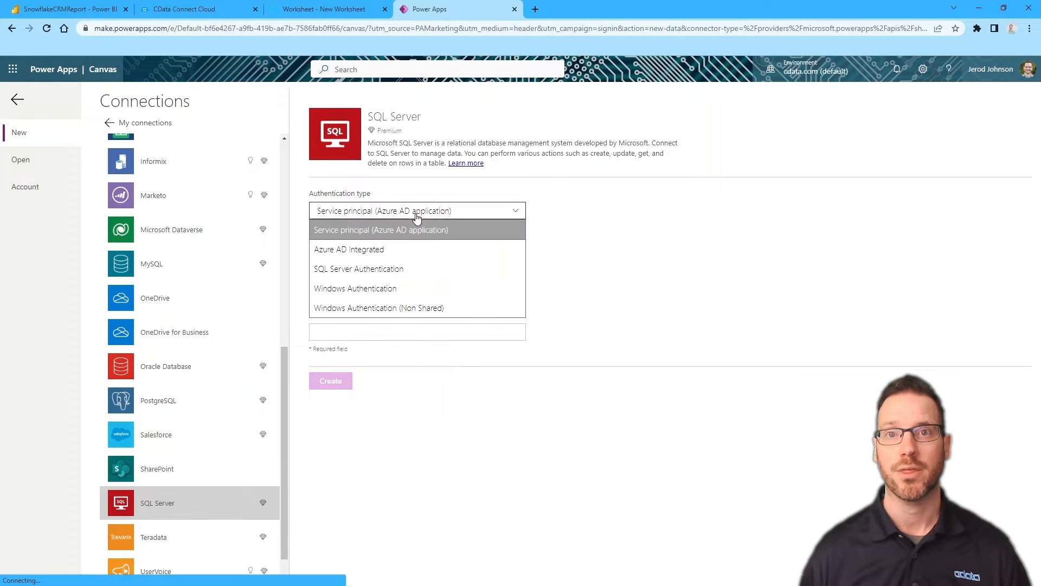
{"action": "left_click", "coordinate": [394, 269]}
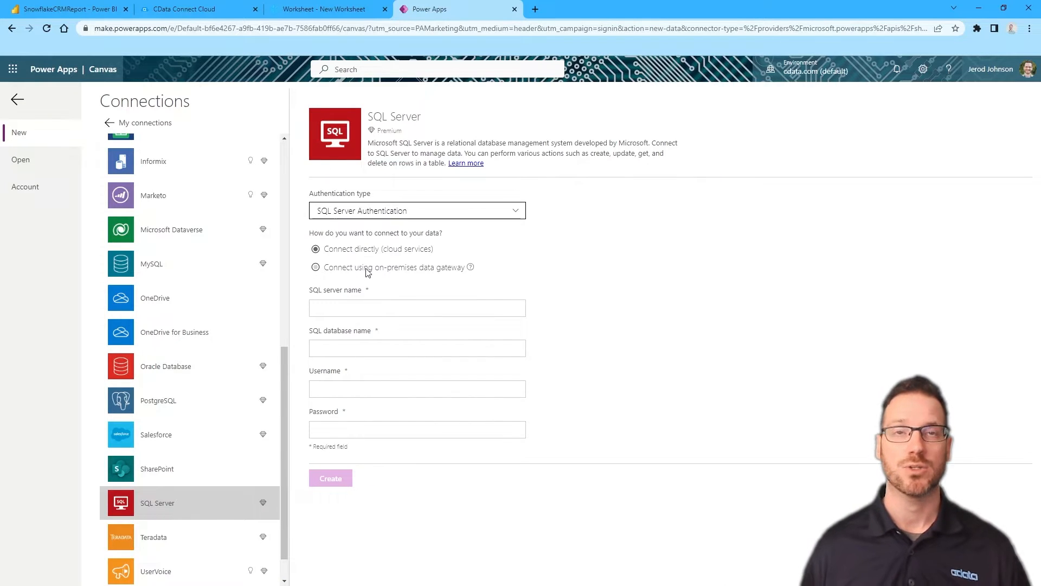
Find Microsoft Power Apps under Client Tools and open its connection details
{"action": "left_click", "coordinate": [168, 6]}
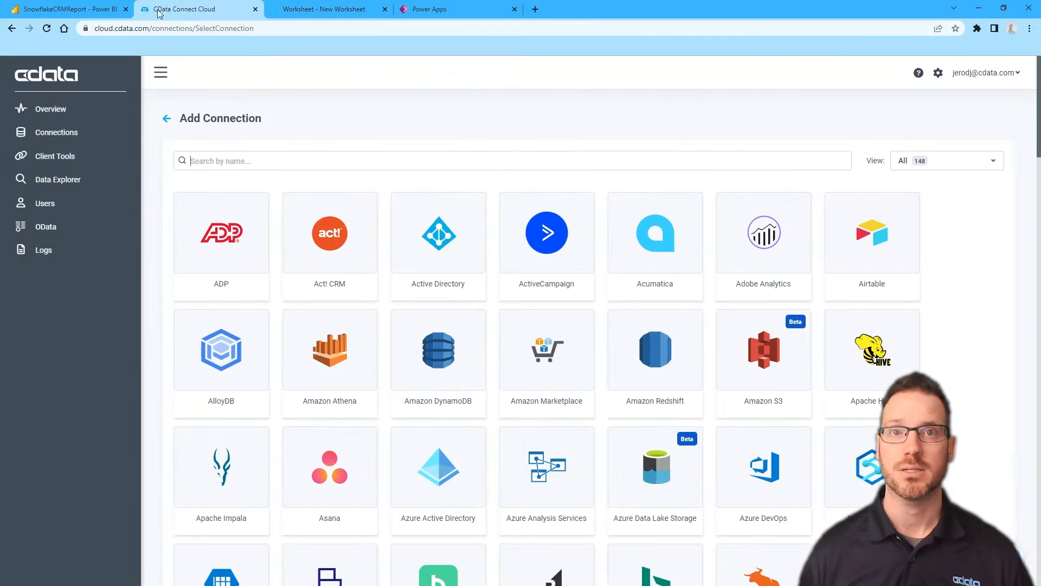
{"action": "left_click", "coordinate": [50, 157]}
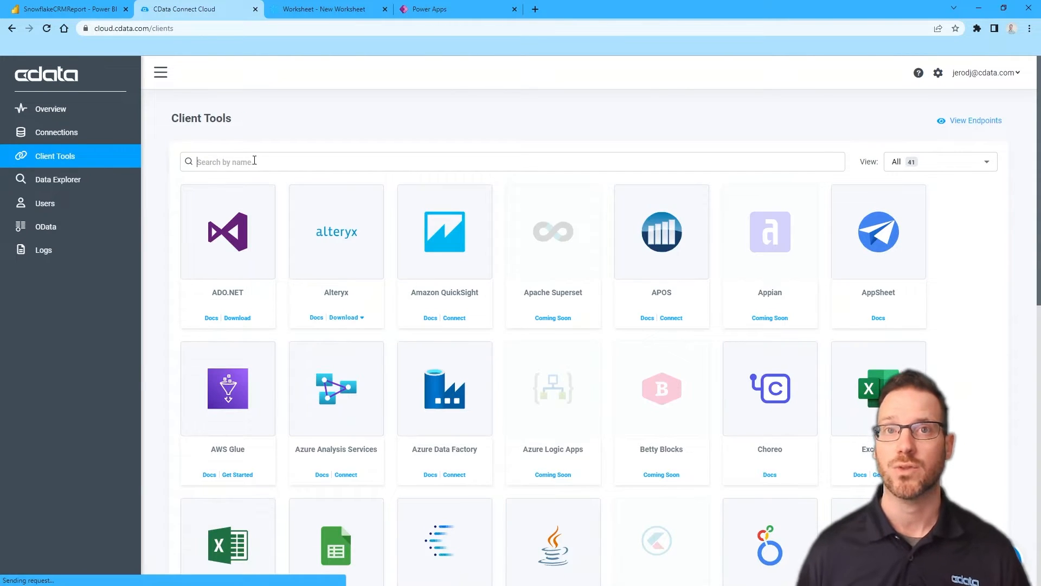
{"action": "type", "text": "Power"}
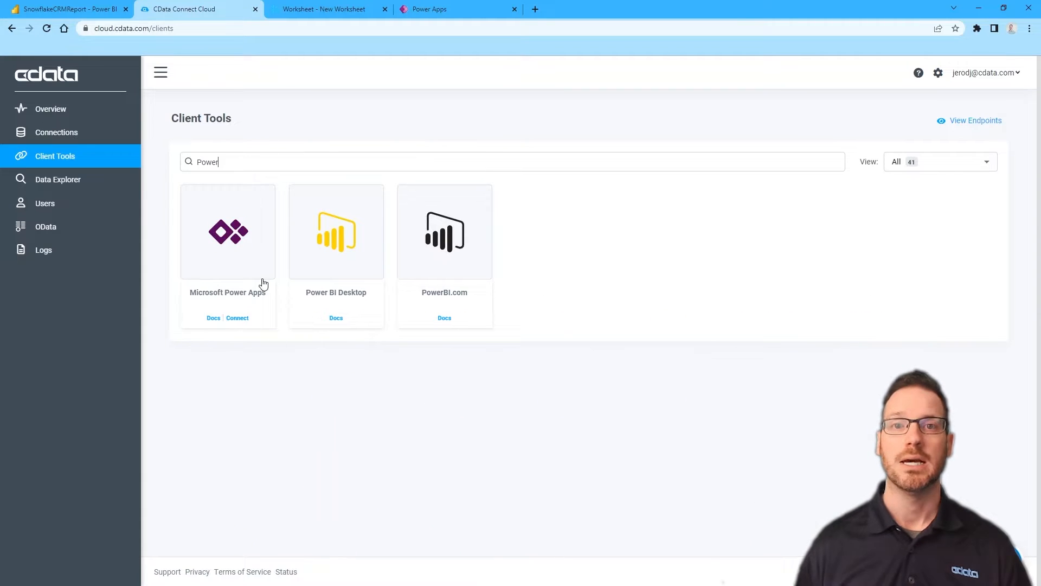
{"action": "left_click", "coordinate": [236, 319]}
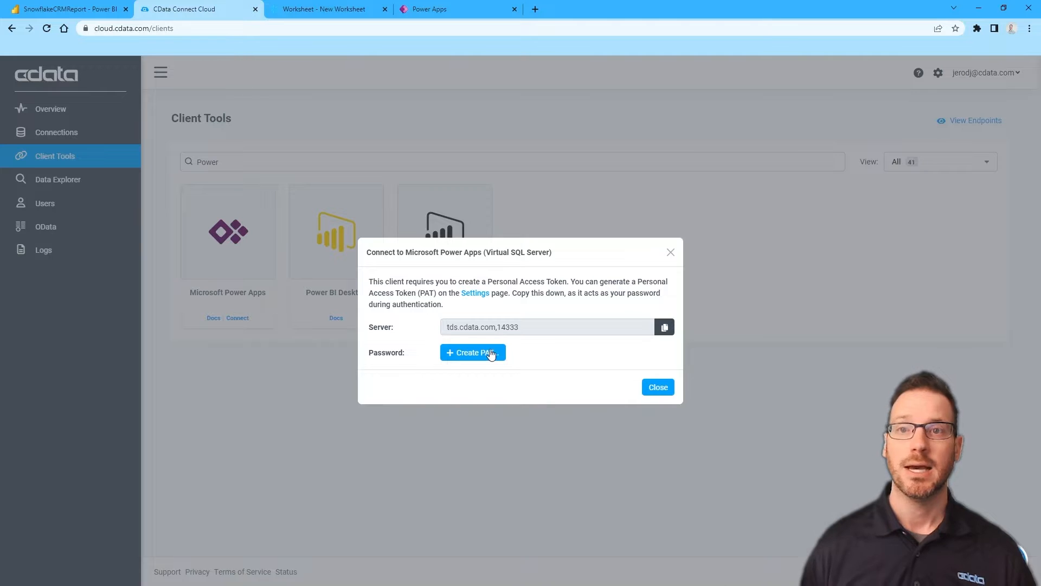
{"action": "left_click", "coordinate": [491, 356]}
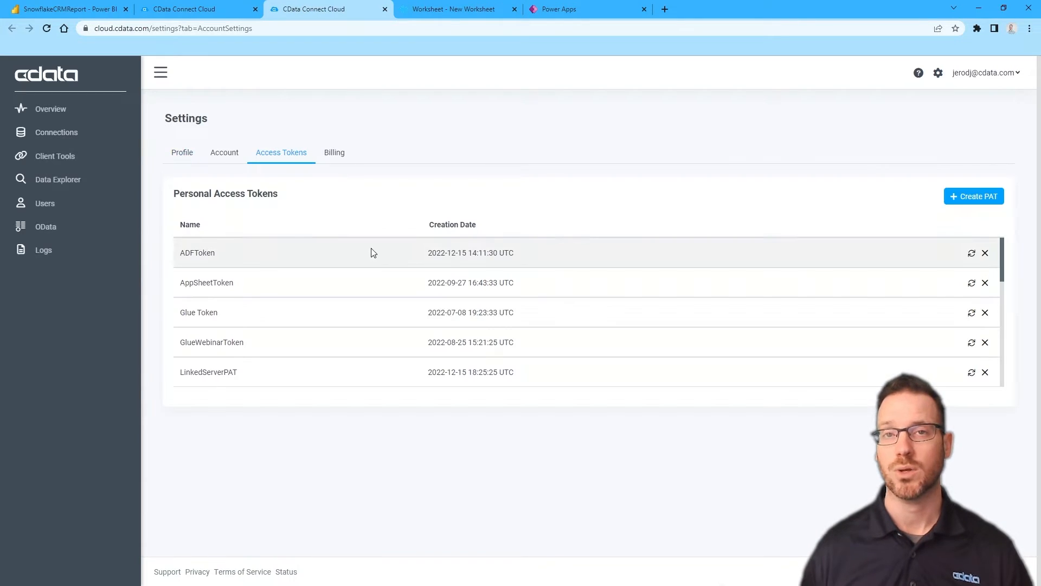
Create the personal access token MSBuildToken, copy it, and return to Power Apps
{"action": "left_click", "coordinate": [986, 196]}
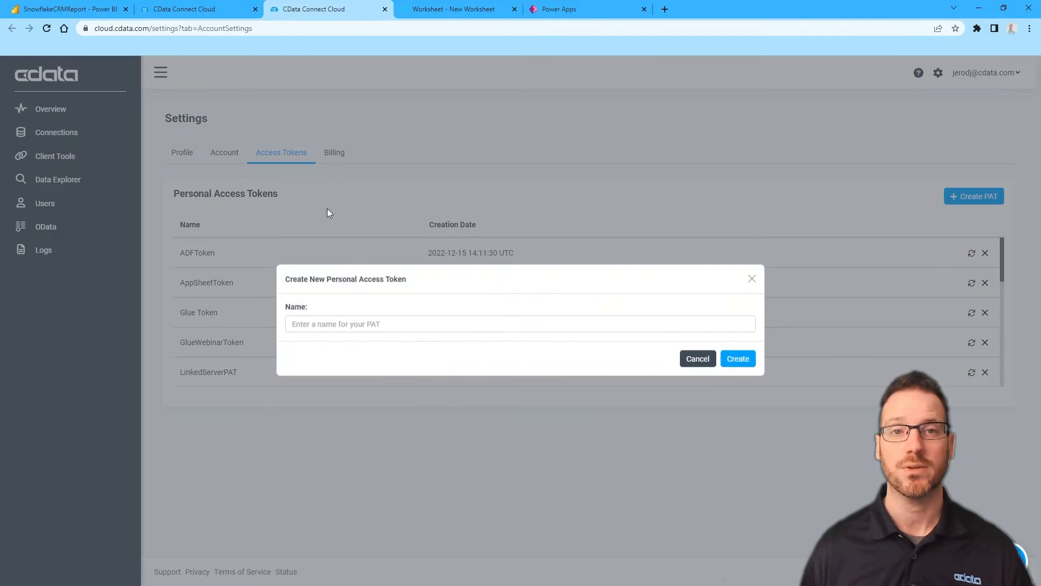
{"action": "left_click", "coordinate": [347, 324]}
{"action": "type", "text": "MSBuildToken"}
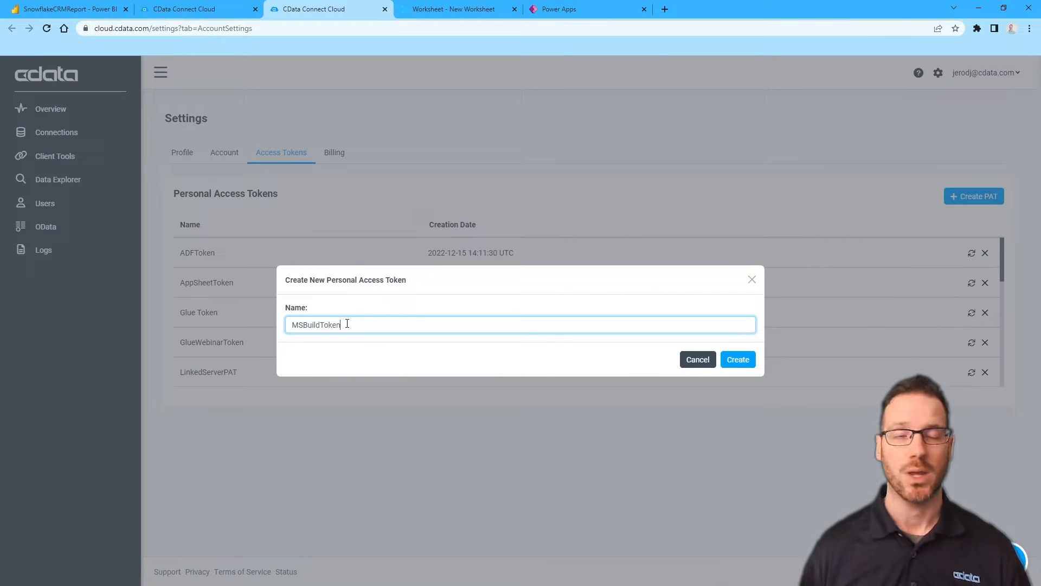
{"action": "left_click", "coordinate": [739, 360]}
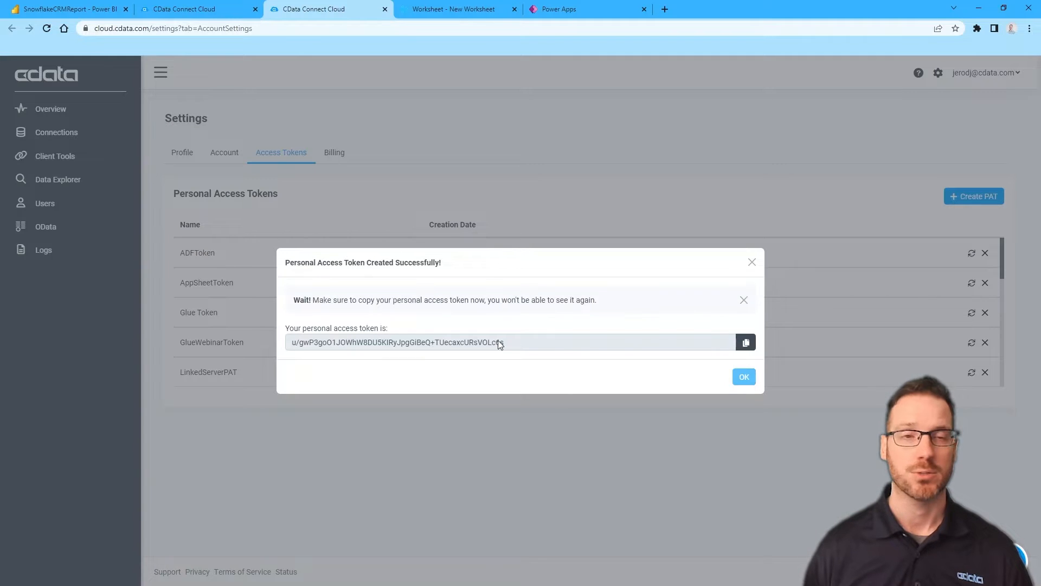
{"action": "left_click", "coordinate": [746, 342]}
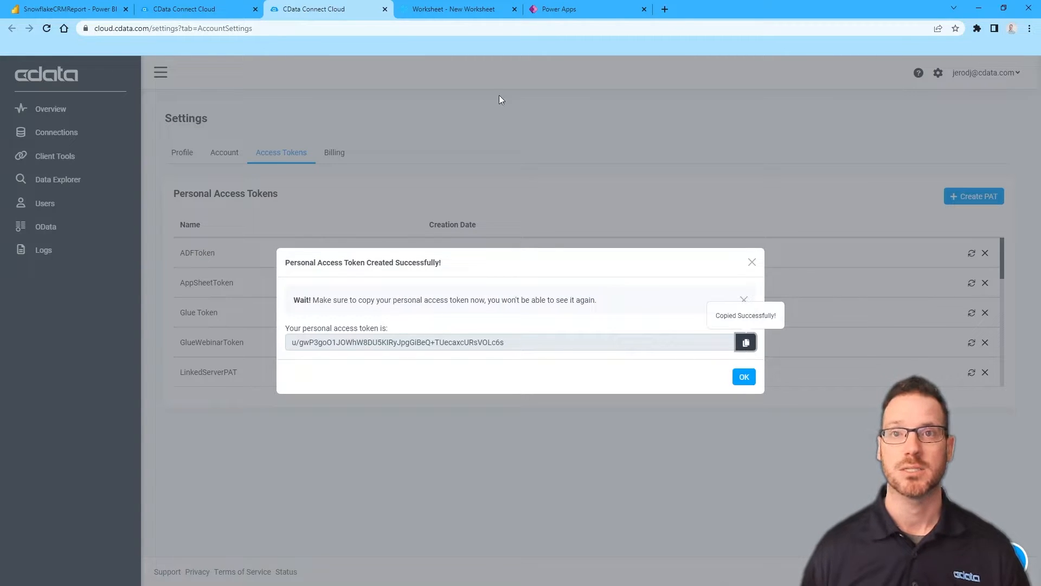
{"action": "left_click", "coordinate": [565, 15]}
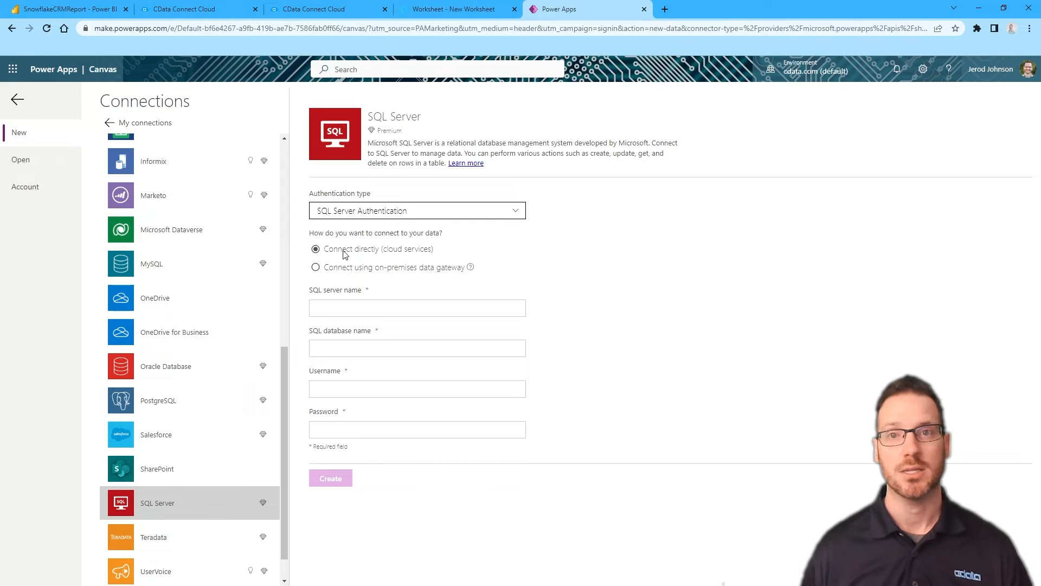
Enter server tds.cdata.com,14333, checking the connection list in CData Connect Cloud
{"action": "left_click", "coordinate": [334, 310]}
{"action": "type", "text": "tds.cdata.com,14333"}
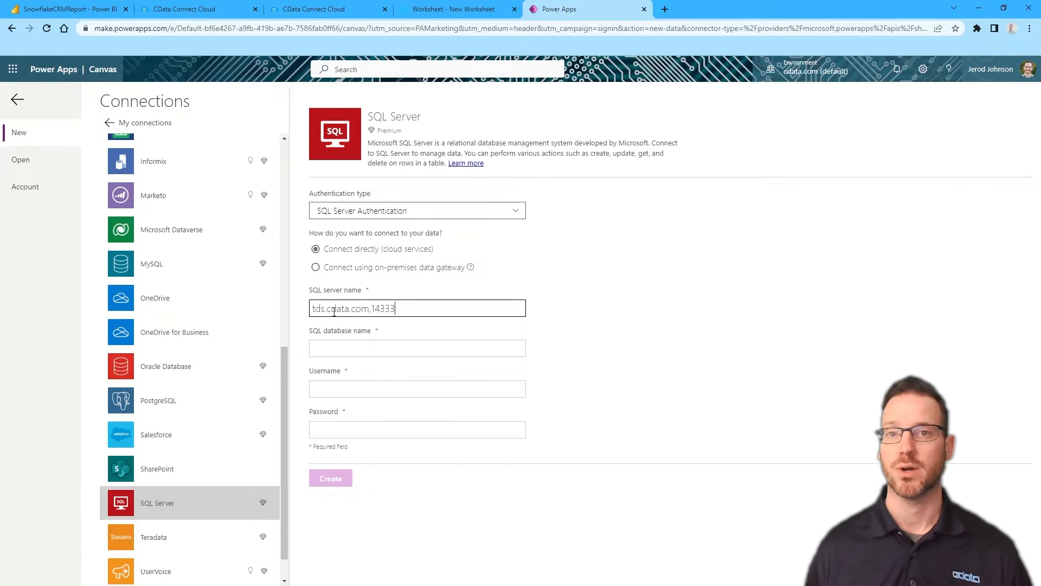
{"action": "key", "text": "Tab"}
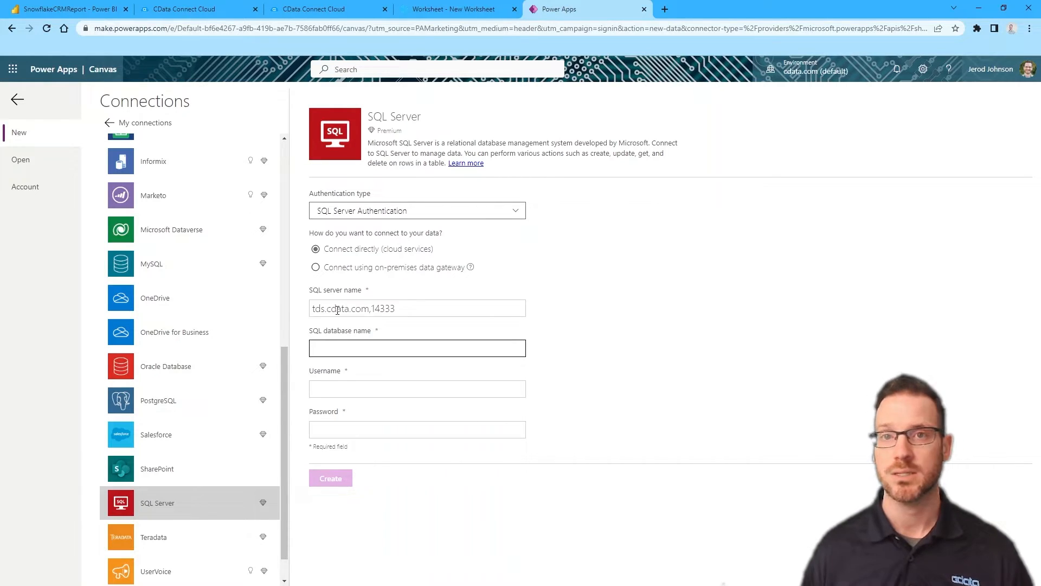
{"action": "left_click", "coordinate": [219, 17]}
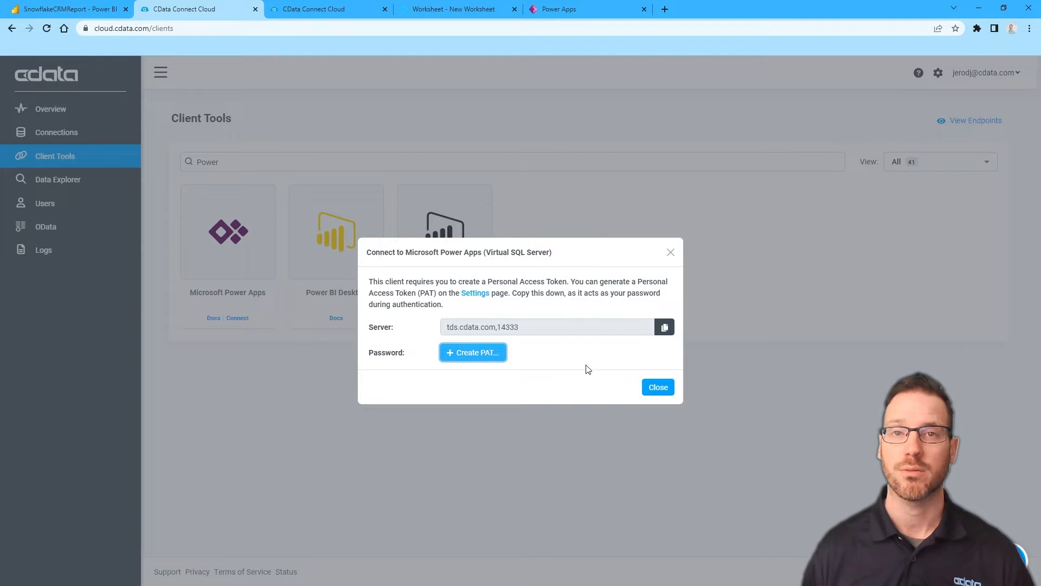
{"action": "left_click", "coordinate": [658, 387]}
{"action": "left_click", "coordinate": [54, 136]}
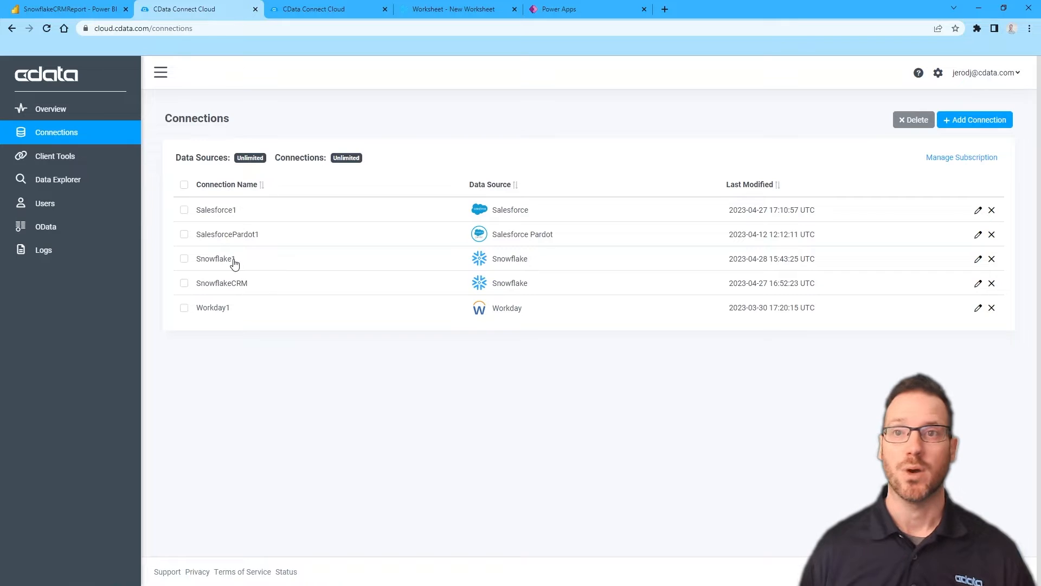
{"action": "left_click", "coordinate": [564, 10]}
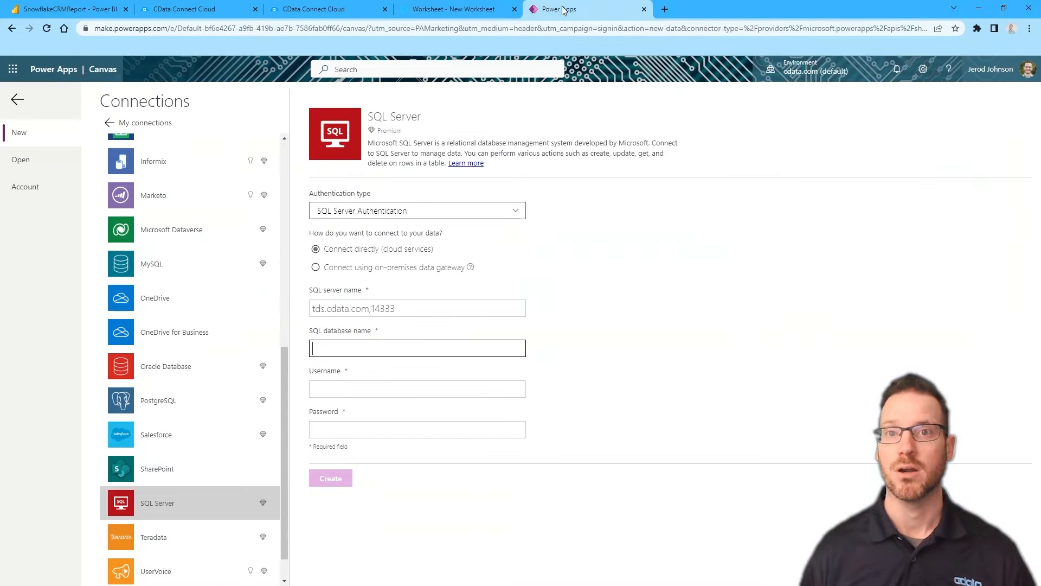
Enter database Snowflake1, the account e-mail as username and the pasted token as password, then create it
{"action": "left_click", "coordinate": [373, 351]}
{"action": "type", "text": "Snowflake1"}
{"action": "key", "text": "Tab"}
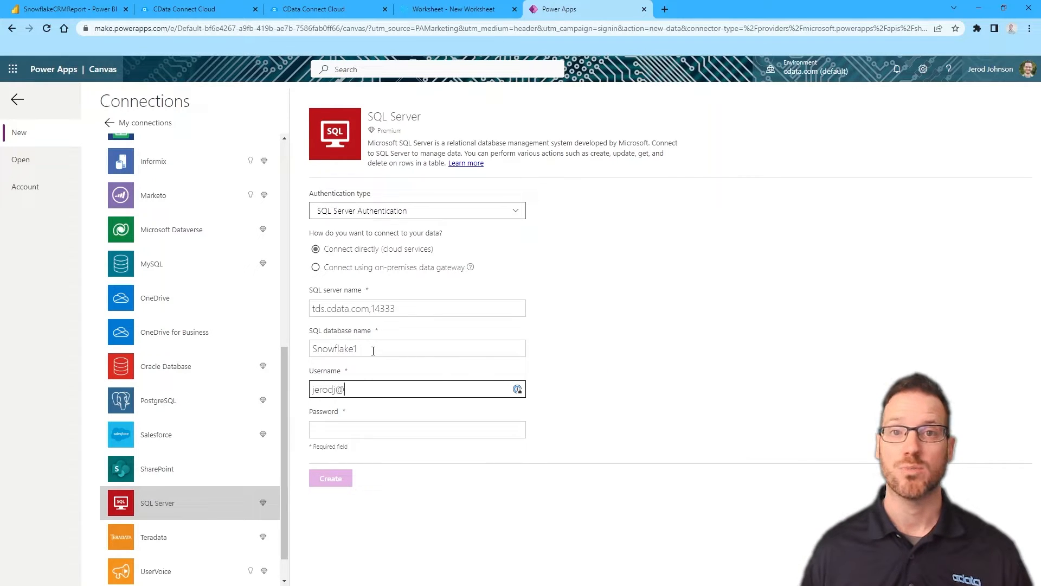
{"action": "key", "text": "Tab"}
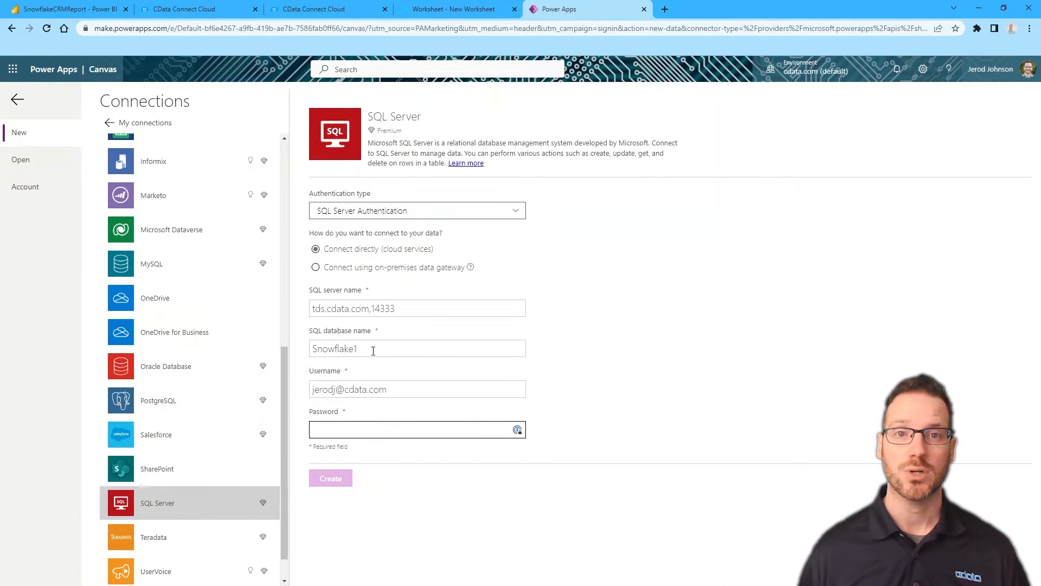
{"action": "key", "text": "ctrl+v"}
{"action": "left_click", "coordinate": [337, 480]}
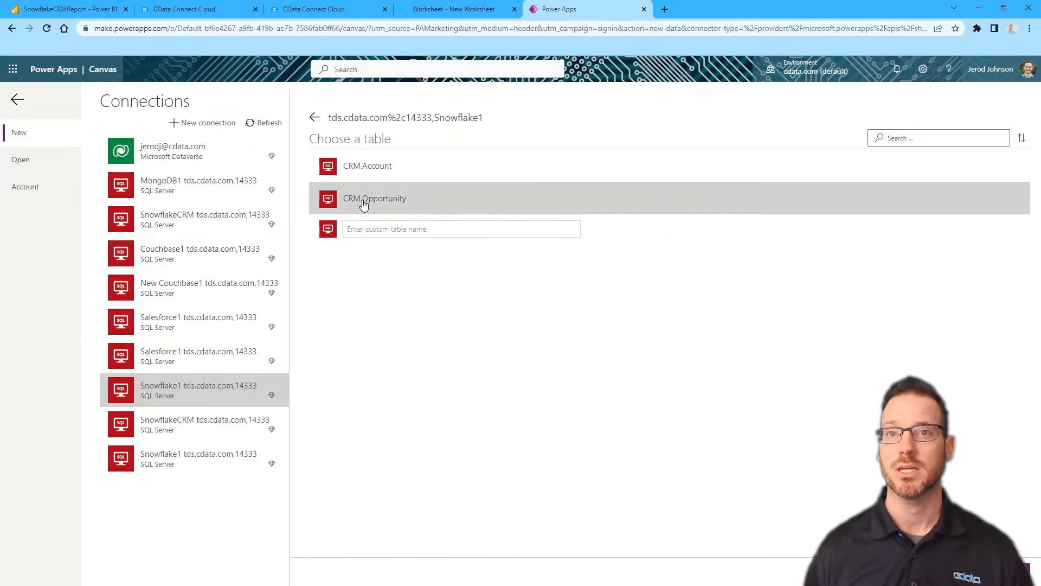
Build the canvas app from the CRM.Opportunity table and turn off the welcome message
{"action": "left_click", "coordinate": [678, 198]}
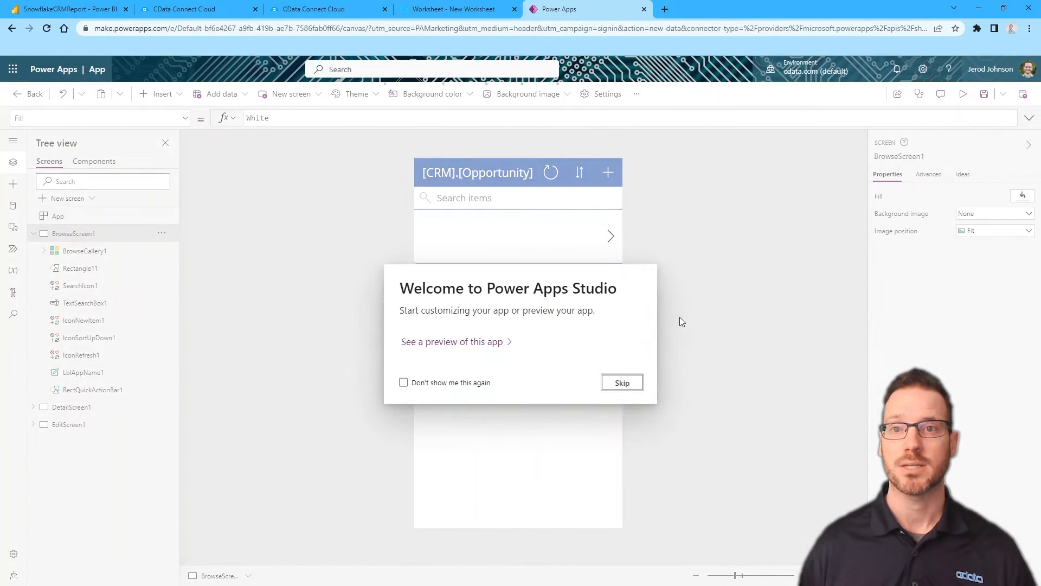
{"action": "left_click", "coordinate": [450, 383]}
Set the gallery title label's text to ThisItem.Name
{"action": "left_click", "coordinate": [620, 383]}
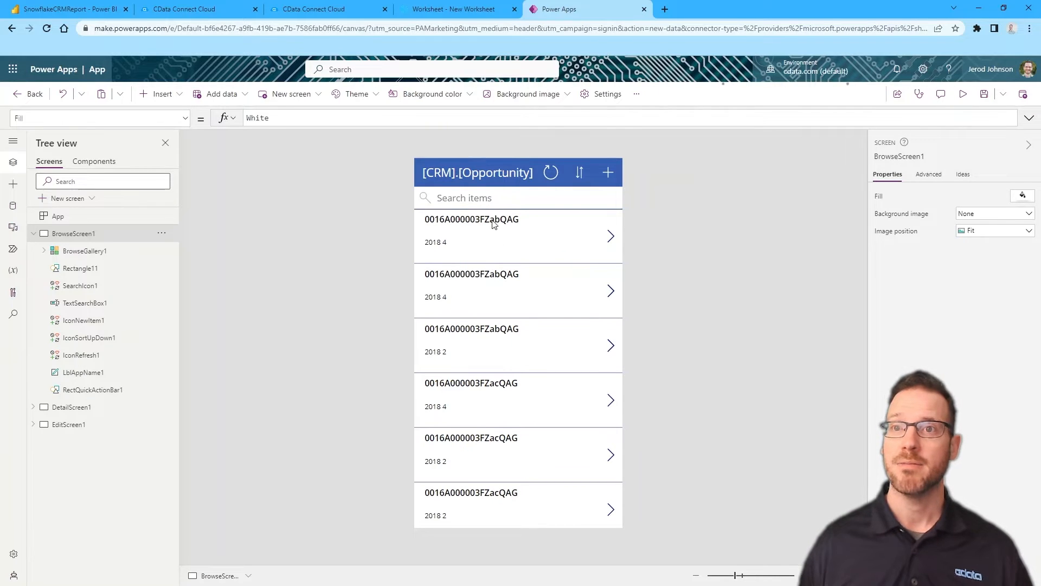
{"action": "left_click", "coordinate": [539, 219]}
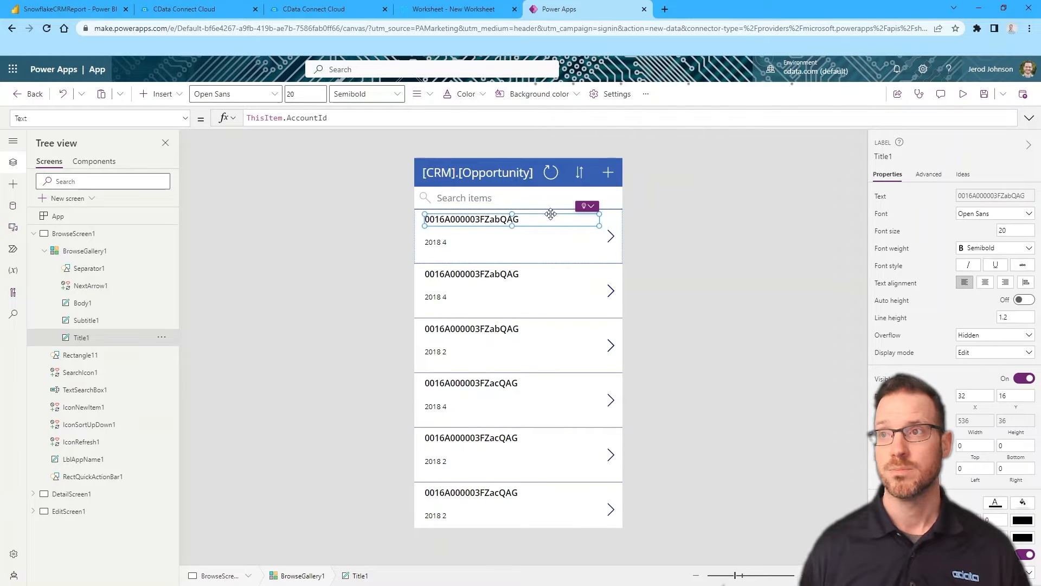
{"action": "left_click", "coordinate": [935, 176]}
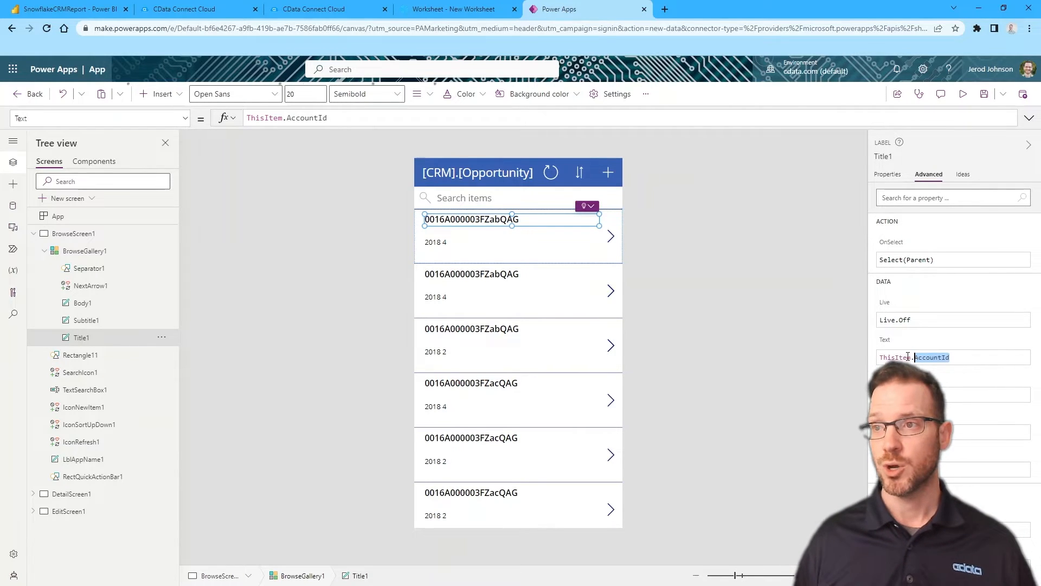
{"action": "type", "text": "Name"}
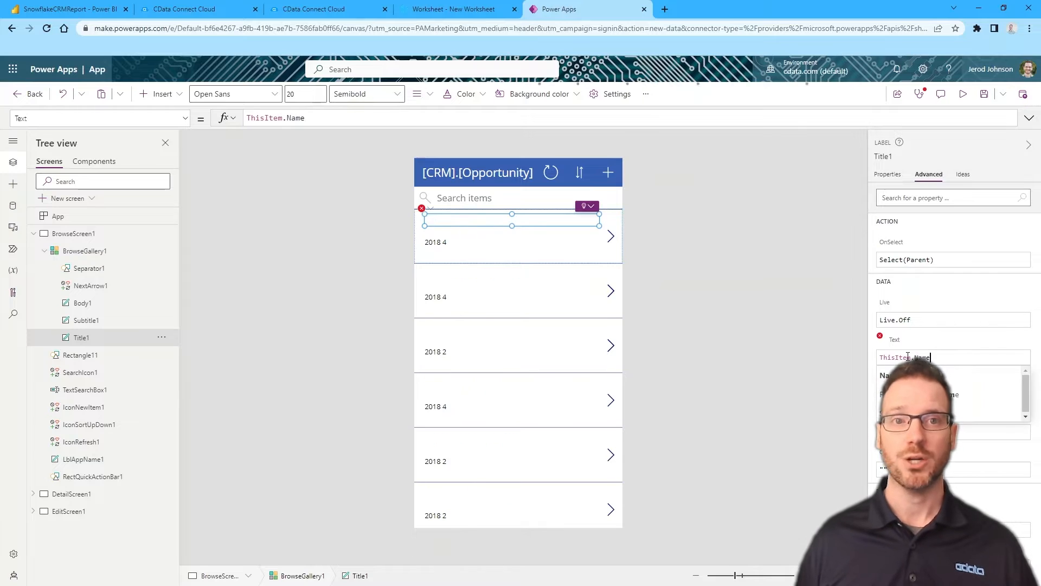
{"action": "left_click", "coordinate": [896, 376]}
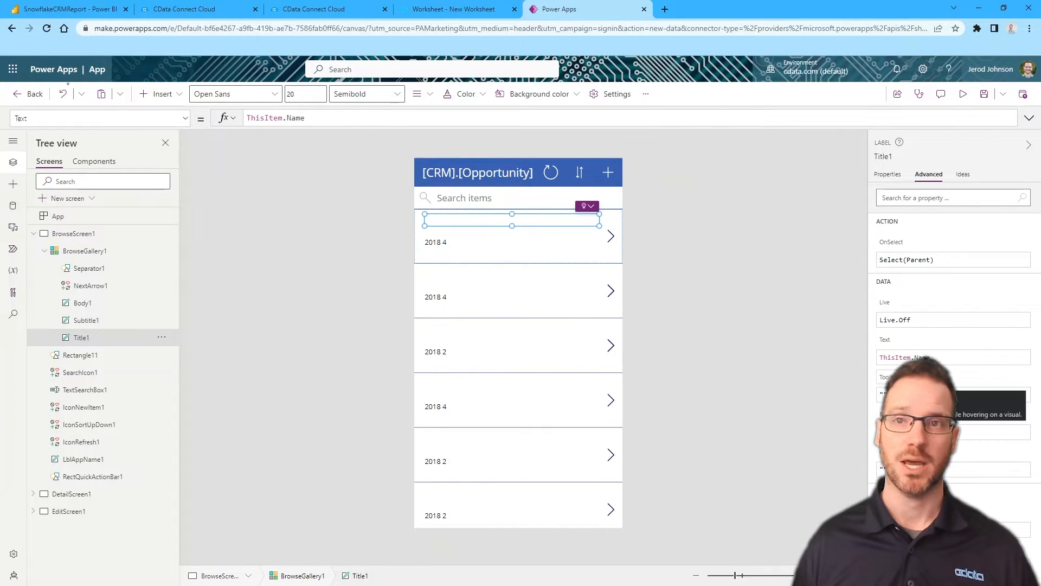
Set the subtitle label to Concatenate("$",ThisItem.Amount)
{"action": "left_click", "coordinate": [474, 236]}
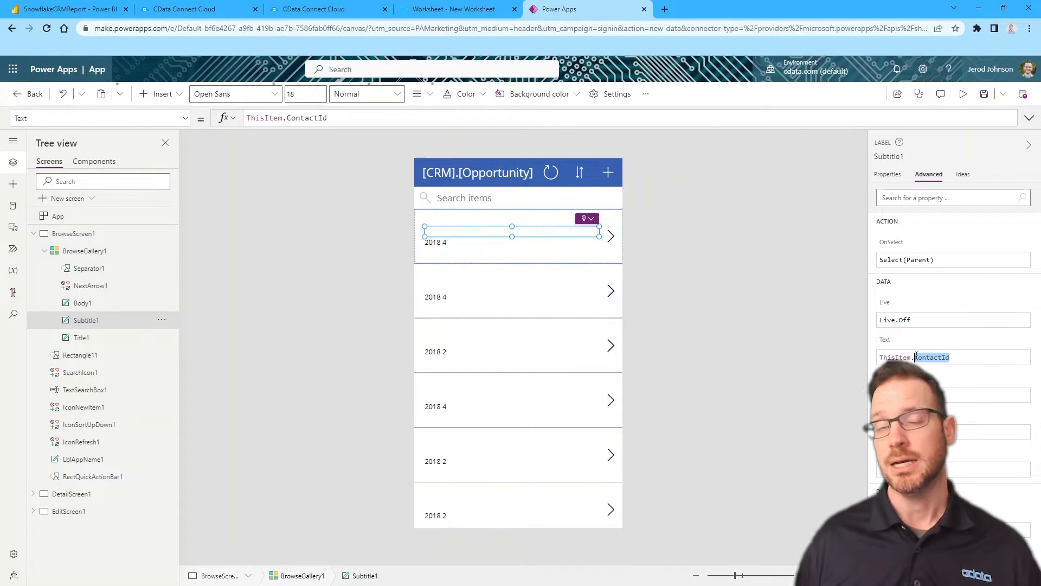
{"action": "type", "text": "Concatn"}
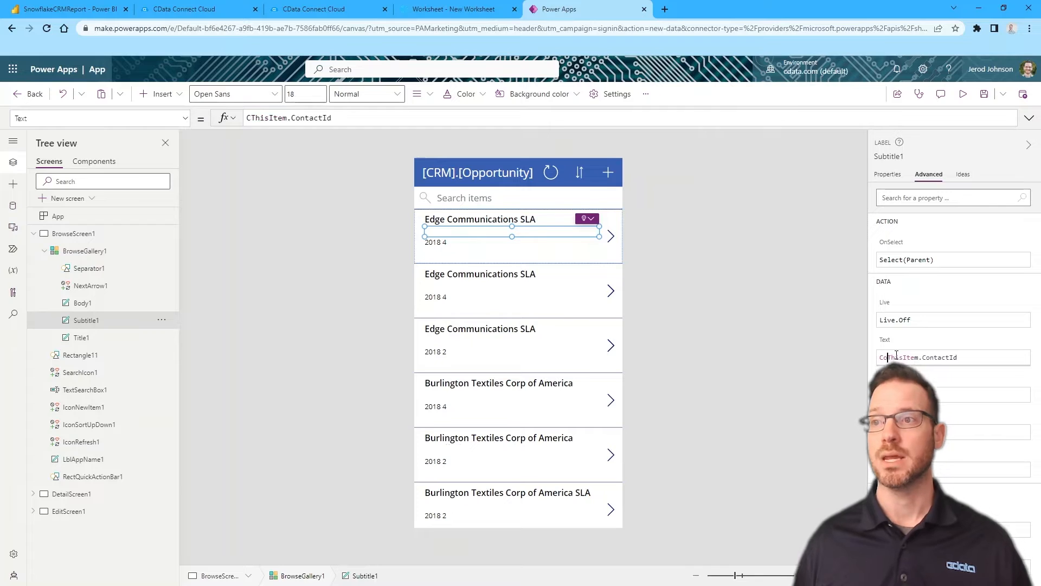
{"action": "key", "text": "BackSpace"}
{"action": "type", "text": "enate("}
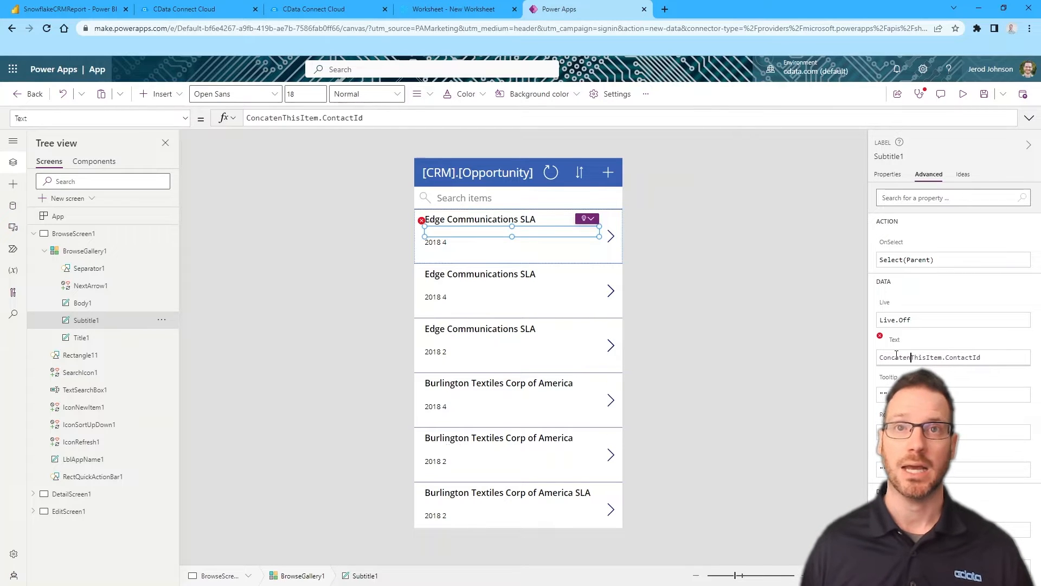
{"action": "type", "text": "\""}
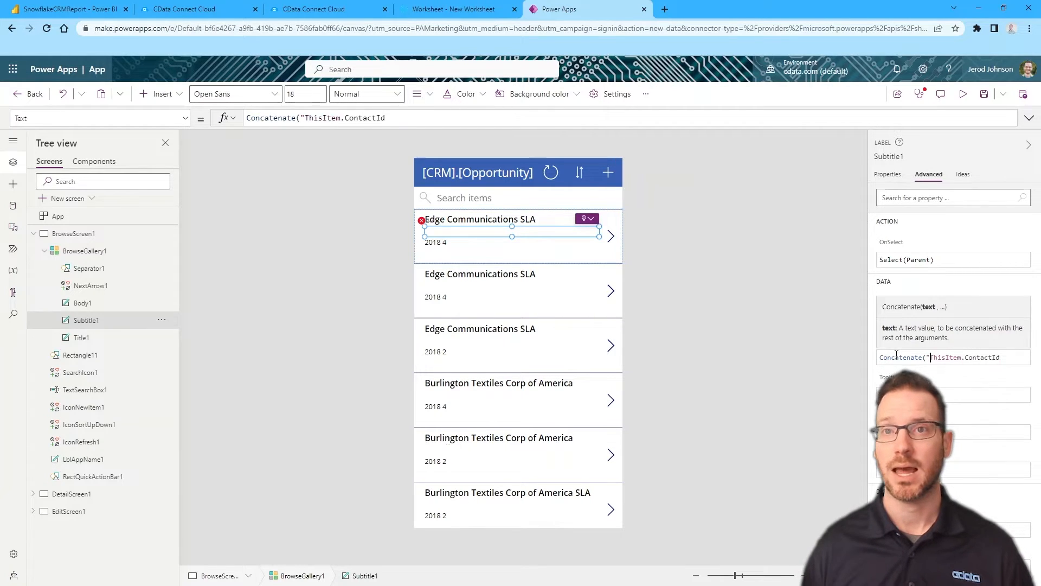
{"action": "type", "text": "$\","}
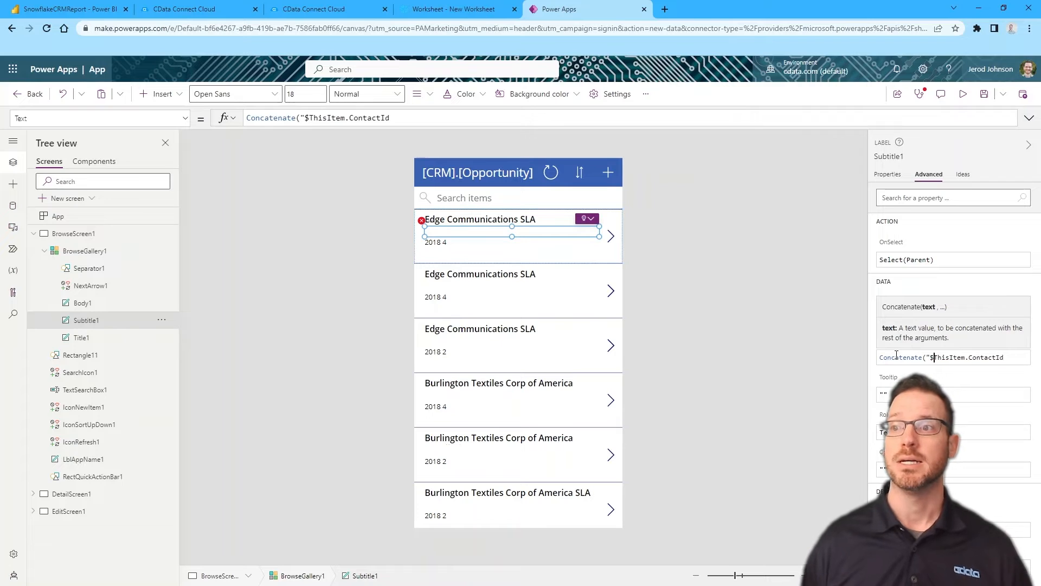
{"action": "key", "text": "BackSpace"}
{"action": "key", "text": "BackSpace"}
{"action": "key", "text": "BackSpace"}
{"action": "key", "text": "BackSpace"}
{"action": "key", "text": "BackSpace"}
{"action": "key", "text": "BackSpace"}
{"action": "key", "text": "BackSpace"}
{"action": "key", "text": "BackSpace"}
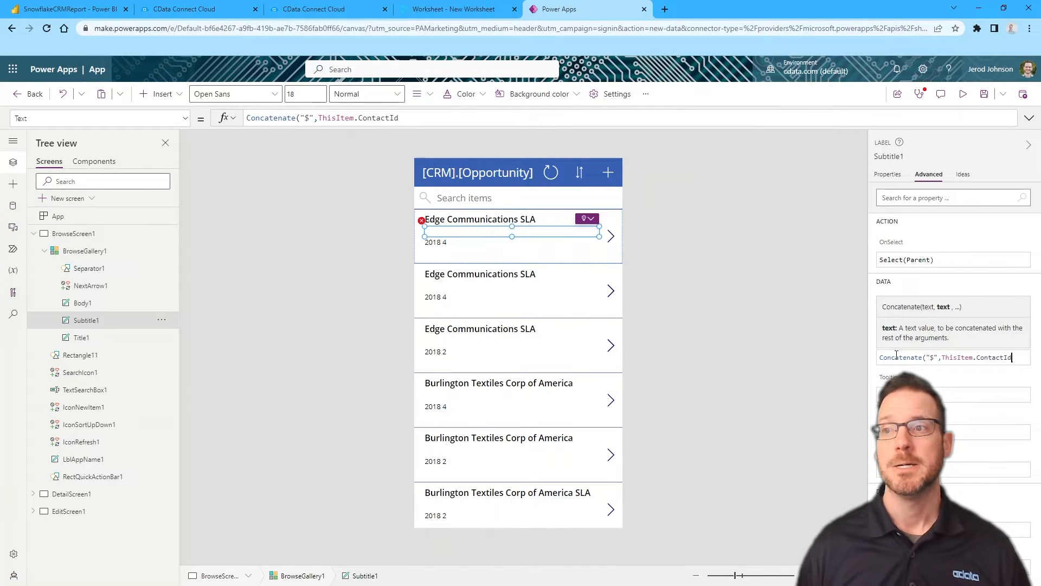
{"action": "key", "text": "BackSpace"}
{"action": "type", "text": "Amount)"}
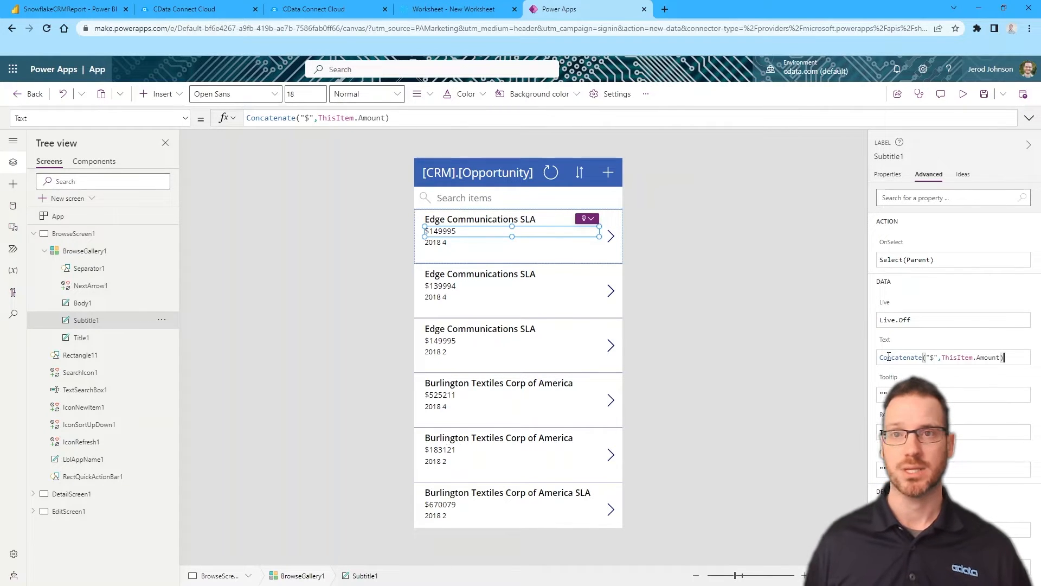
Set the body label to Concatenate(ThisItem.Probability,"%")
{"action": "left_click", "coordinate": [494, 250]}
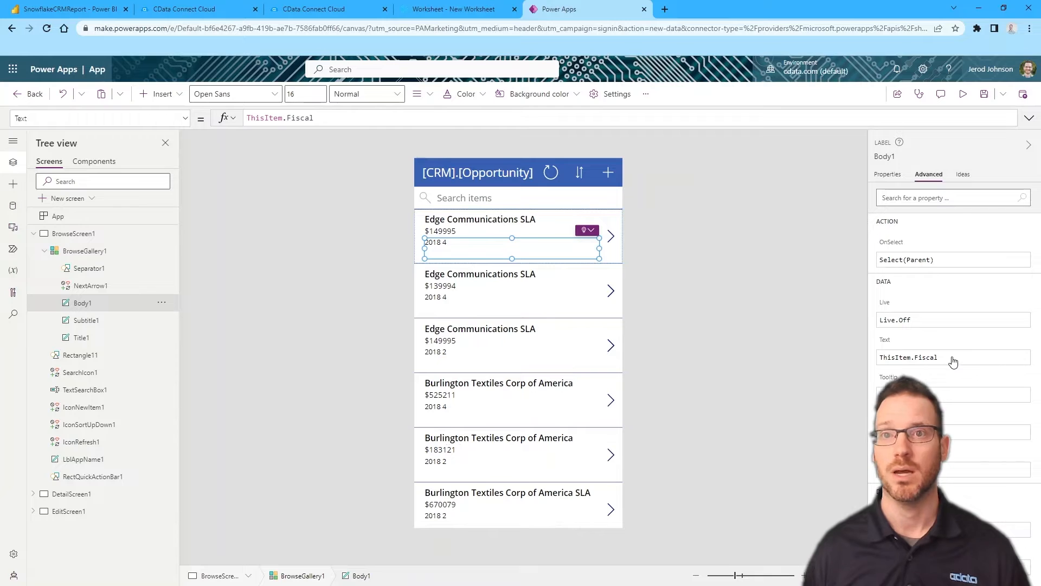
{"action": "left_click", "coordinate": [881, 359]}
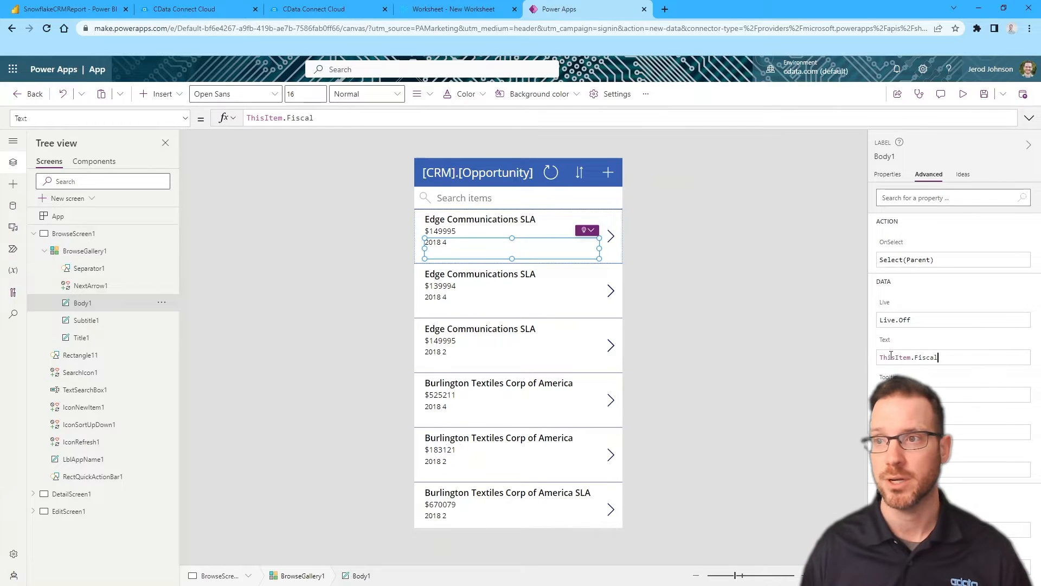
{"action": "type", "text": "Conca"}
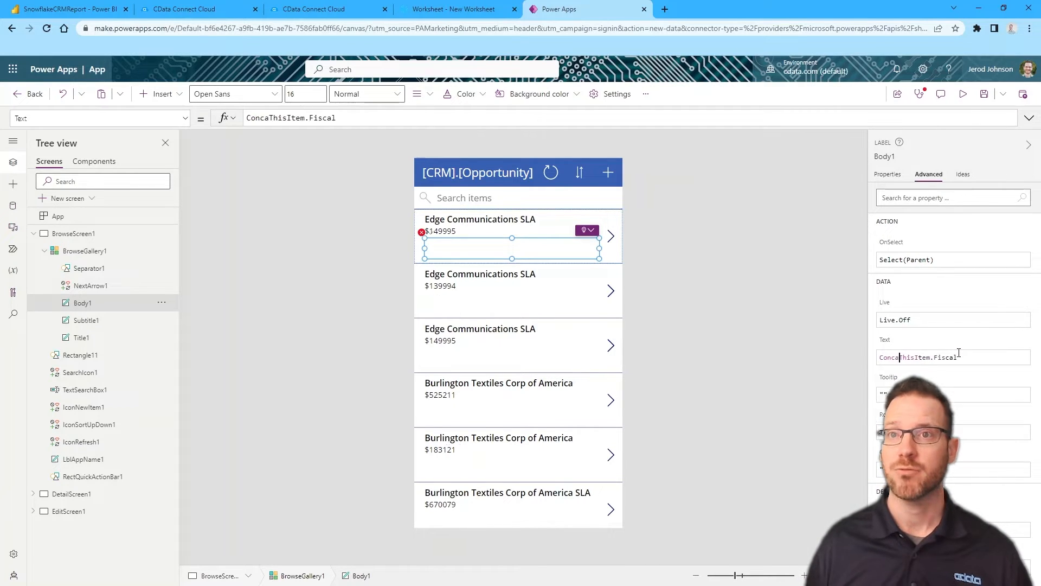
{"action": "type", "text": "tenate("}
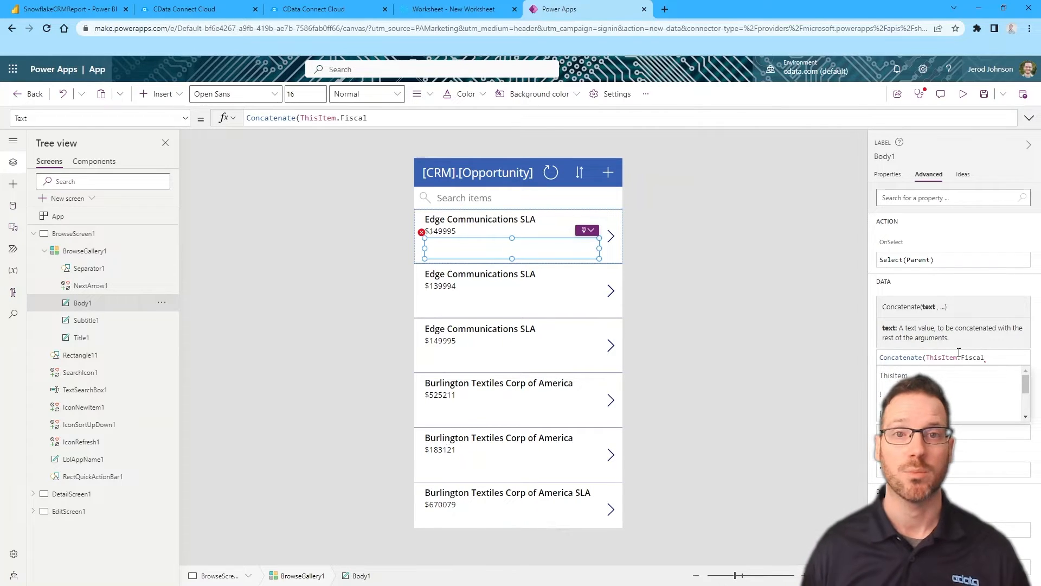
{"action": "key", "text": "End"}
{"action": "key", "text": "BackSpace"}
{"action": "key", "text": "BackSpace"}
{"action": "key", "text": "BackSpace"}
{"action": "key", "text": "BackSpace"}
{"action": "key", "text": "BackSpace"}
{"action": "type", "text": "Probab"}
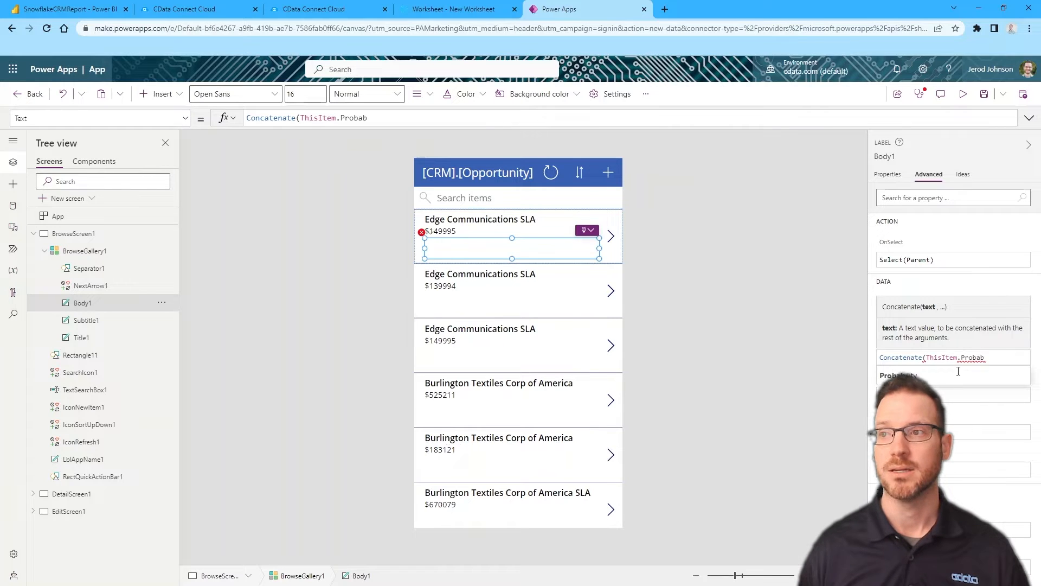
{"action": "left_click", "coordinate": [957, 375]}
{"action": "type", "text": ",\"%\")"}
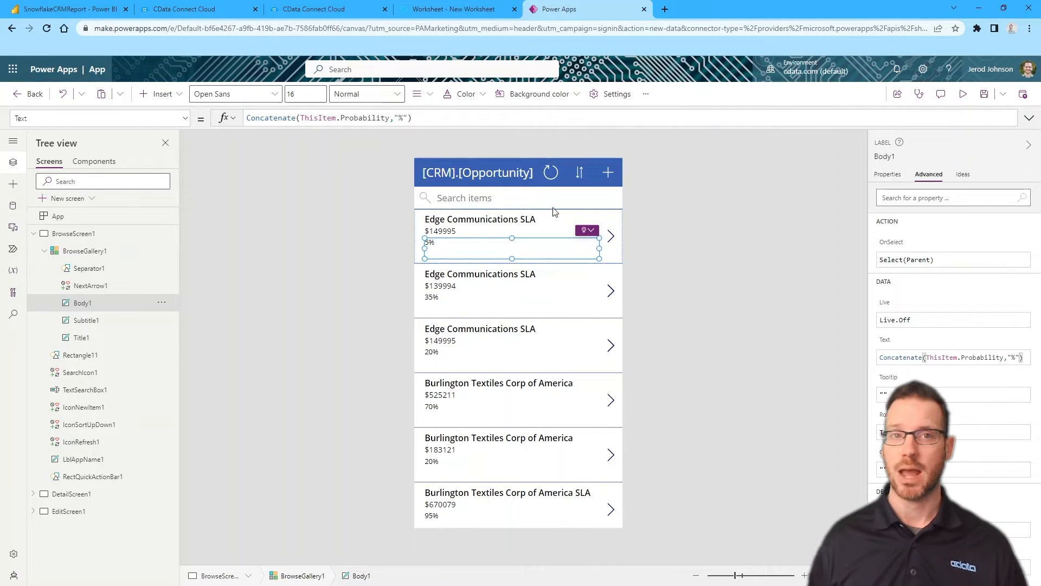
{"action": "left_click", "coordinate": [687, 203]}
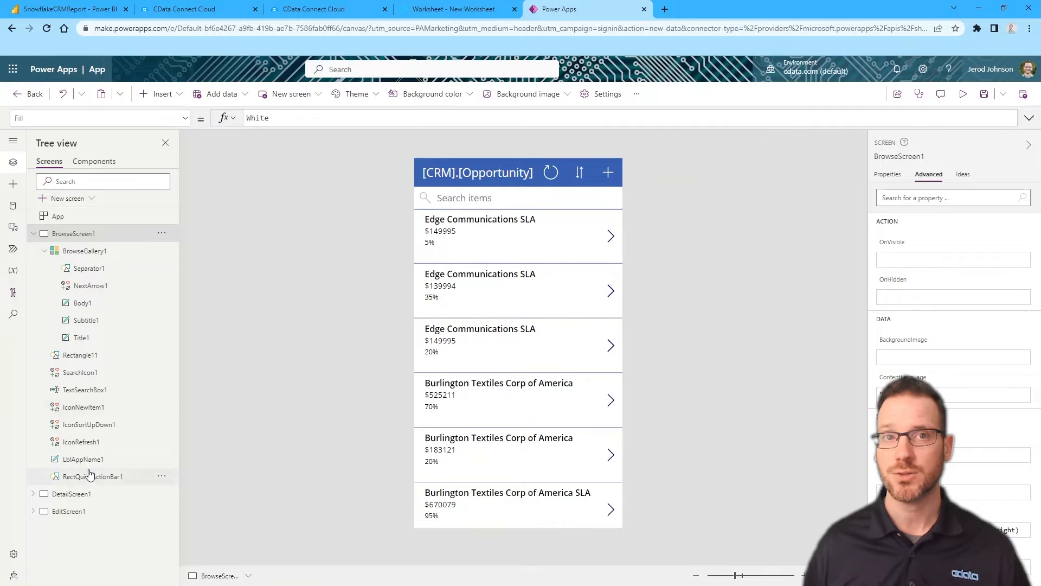
On the detail screen, unlock the ContactId card and change its display name to Probability
{"action": "left_click", "coordinate": [33, 233]}
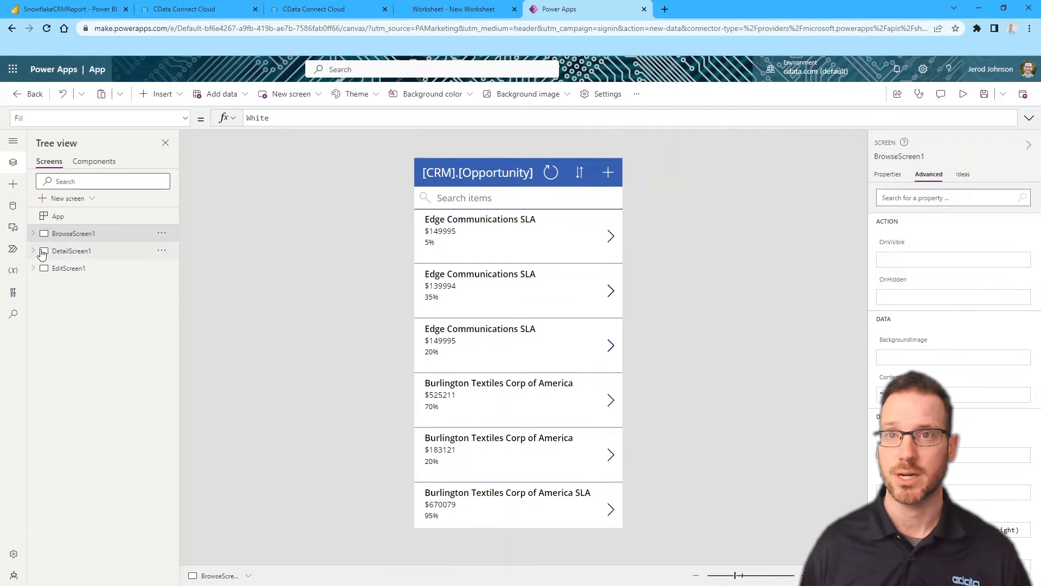
{"action": "left_click", "coordinate": [60, 252]}
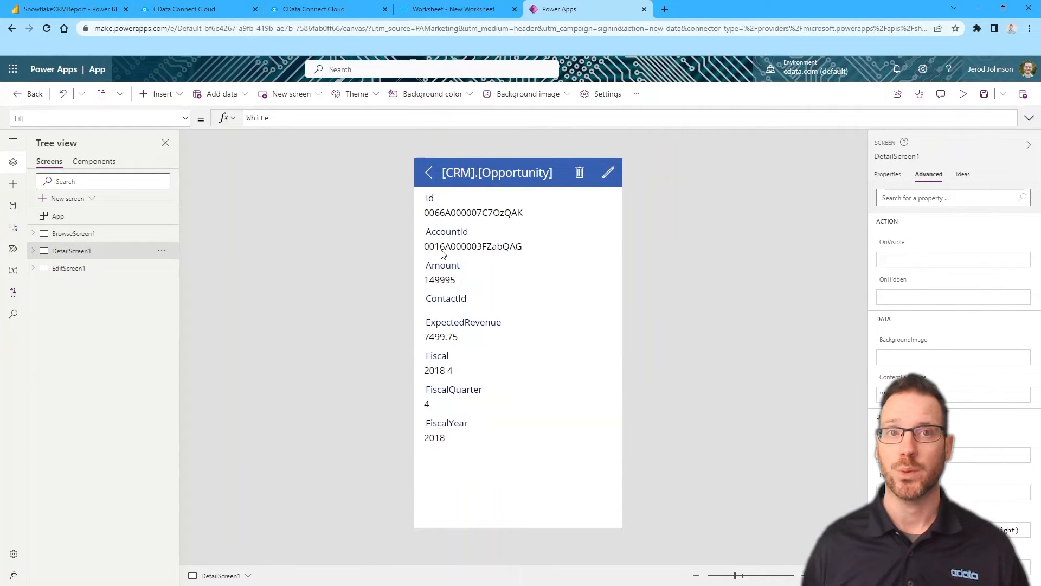
{"action": "left_click", "coordinate": [462, 310]}
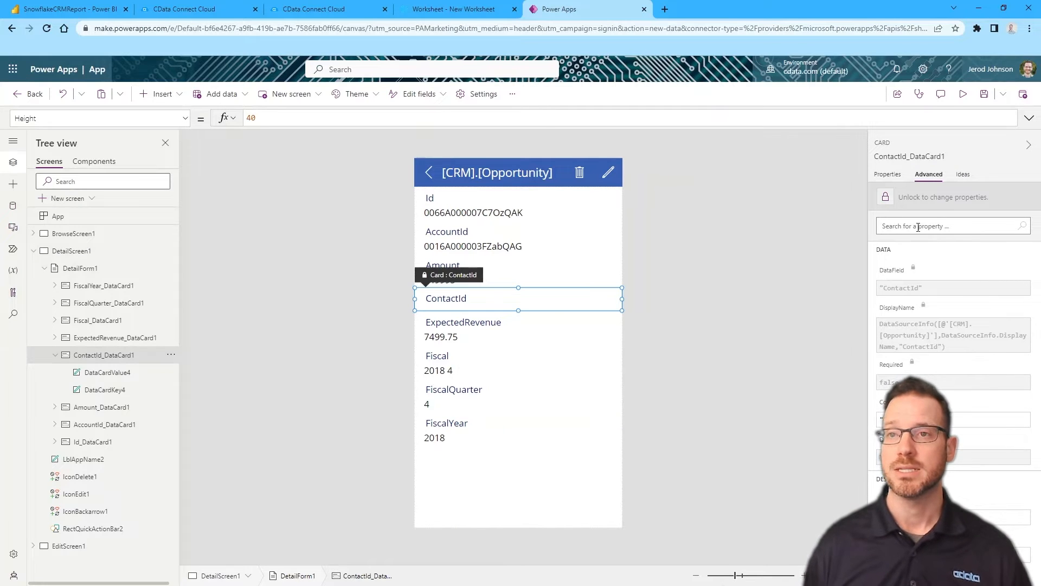
{"action": "left_click", "coordinate": [907, 197]}
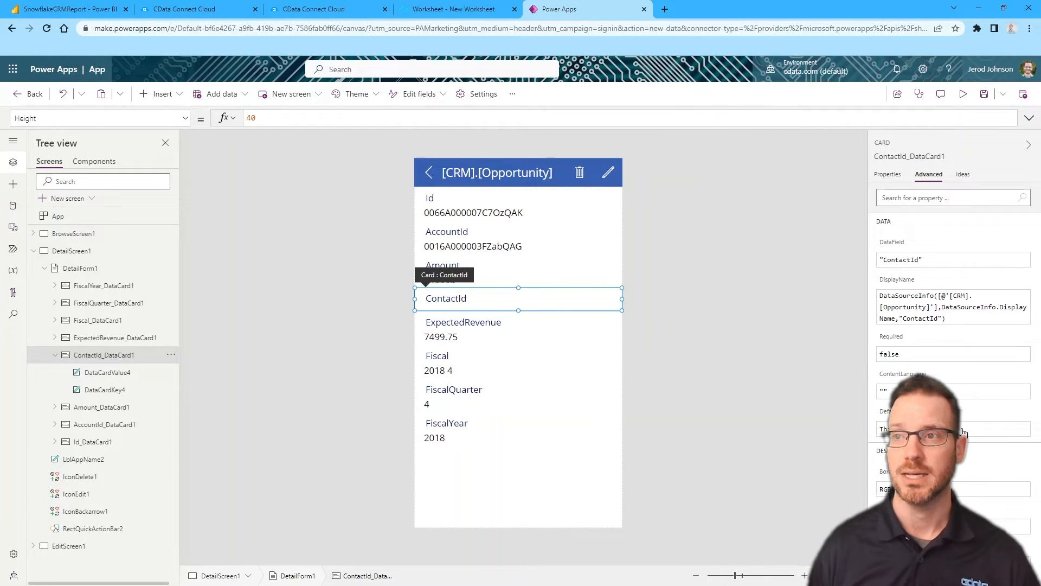
{"action": "left_click", "coordinate": [922, 321]}
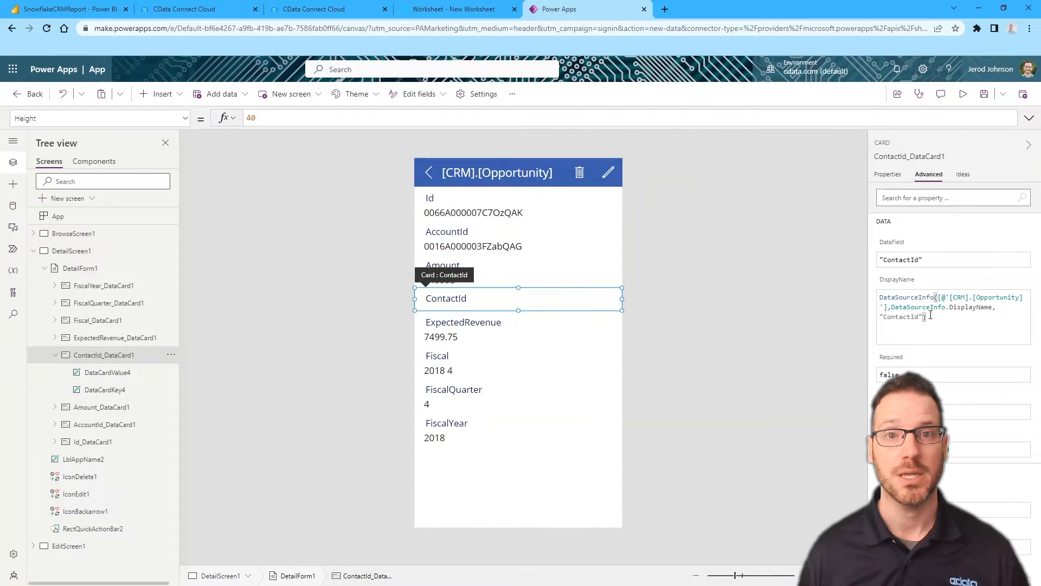
{"action": "double_click", "coordinate": [905, 316]}
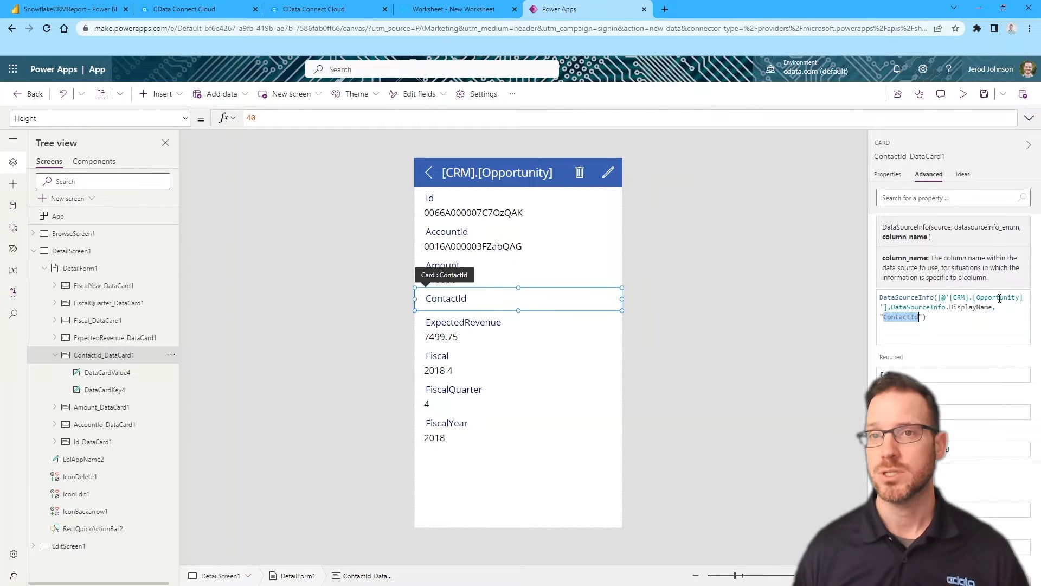
{"action": "type", "text": "Probabli"}
{"action": "key", "text": "BackSpace"}
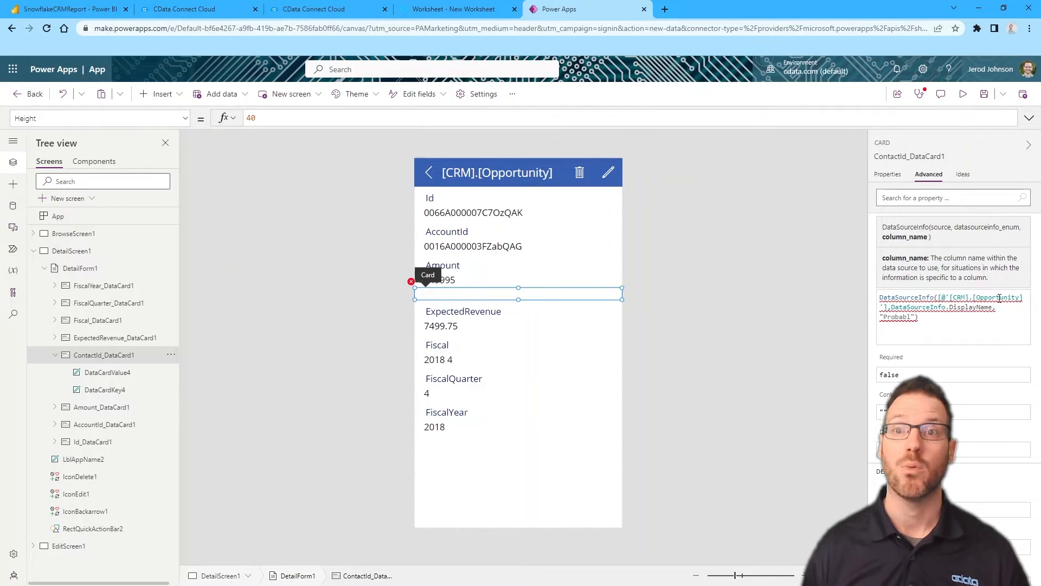
{"action": "type", "text": "ility"}
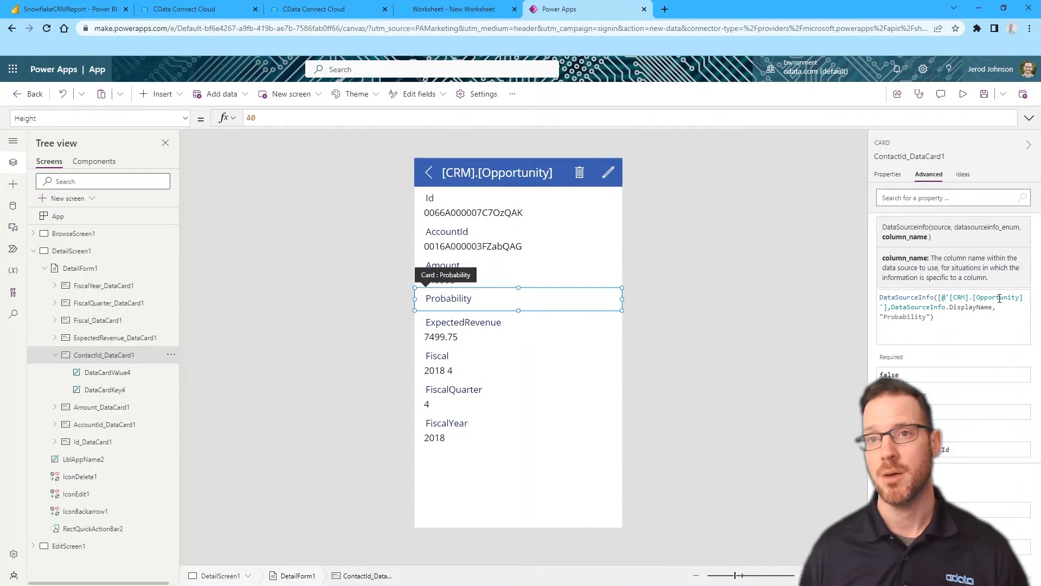
{"action": "double_click", "coordinate": [901, 318]}
{"action": "key", "text": "ctrl+c"}
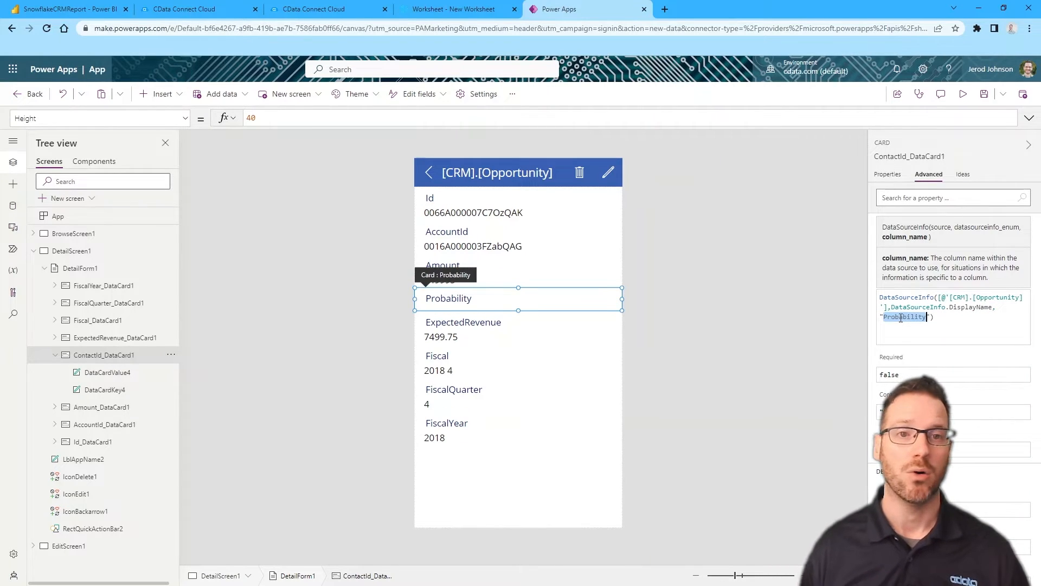
{"action": "left_click", "coordinate": [920, 217]}
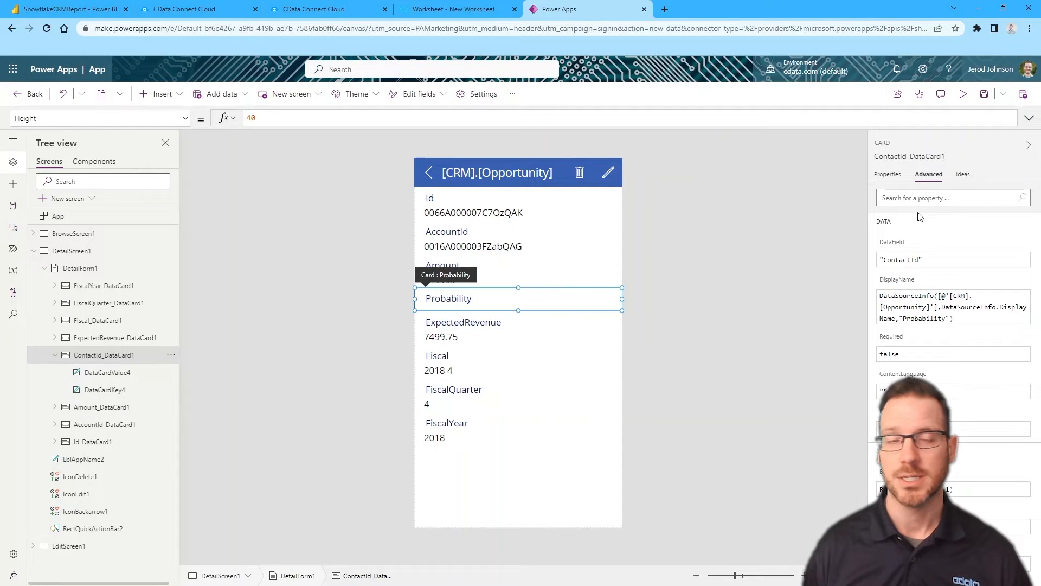
Set the card's data field to Probability and its Default to Concatenate(ThisItem.Probability,"%")
{"action": "double_click", "coordinate": [899, 259]}
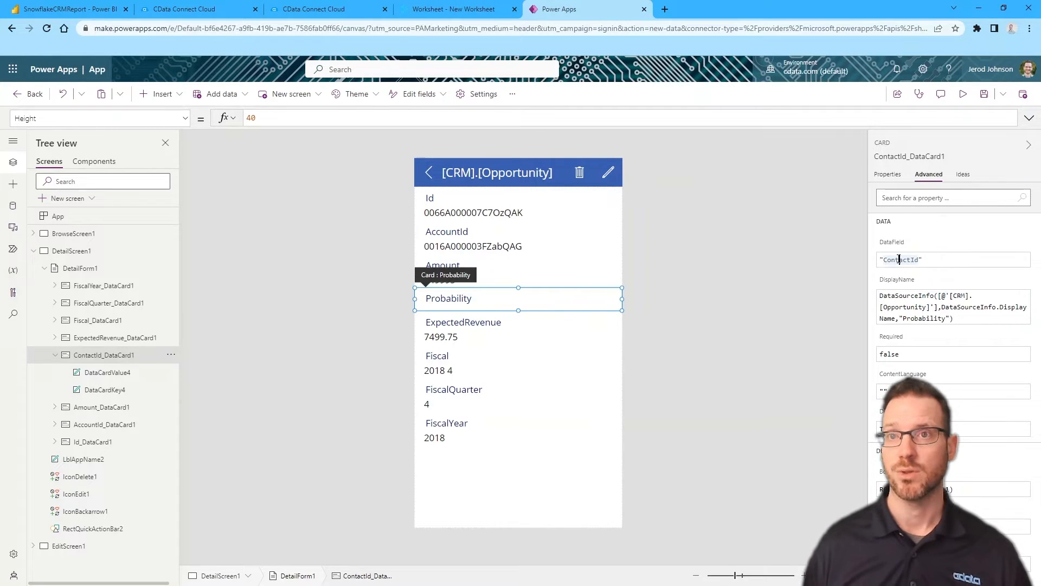
{"action": "key", "text": "ctrl+v"}
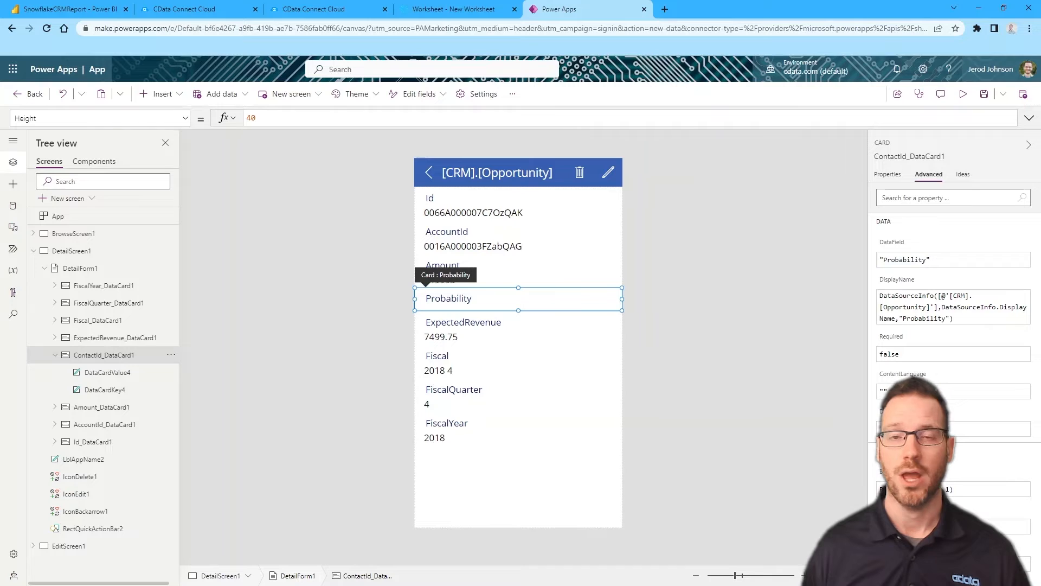
{"action": "type", "text": "ty"}
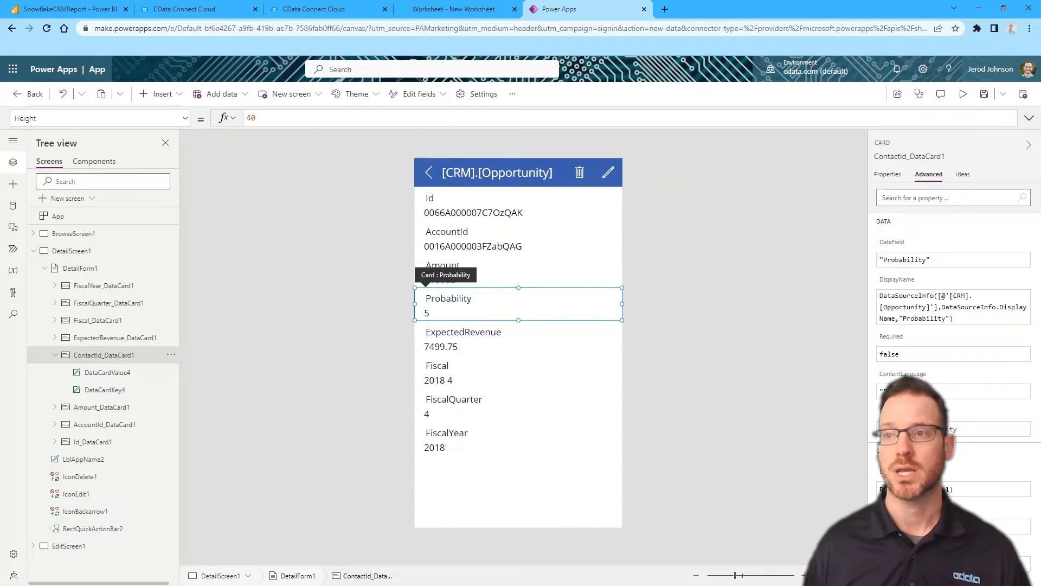
{"action": "type", "text": "Concaten"}
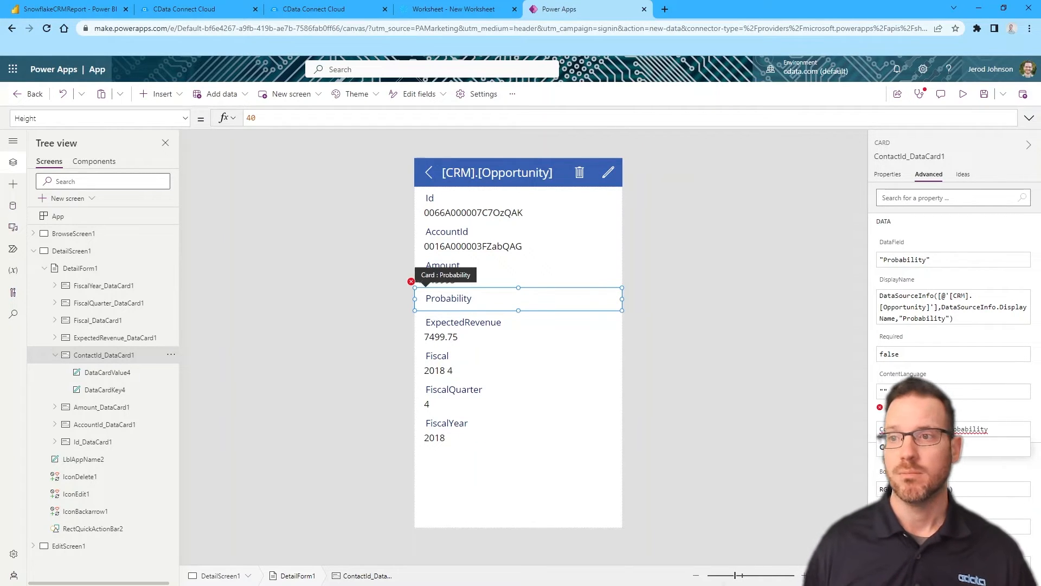
{"action": "left_click", "coordinate": [911, 447]}
{"action": "type", "text": "ThisItem."}
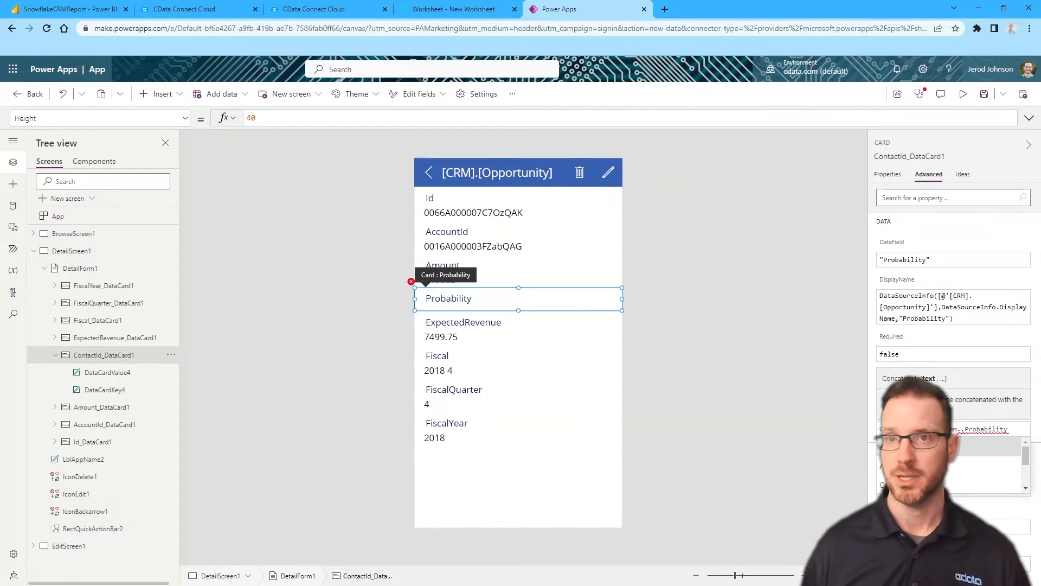
{"action": "key", "text": "End"}
{"action": "type", "text": ",\""}
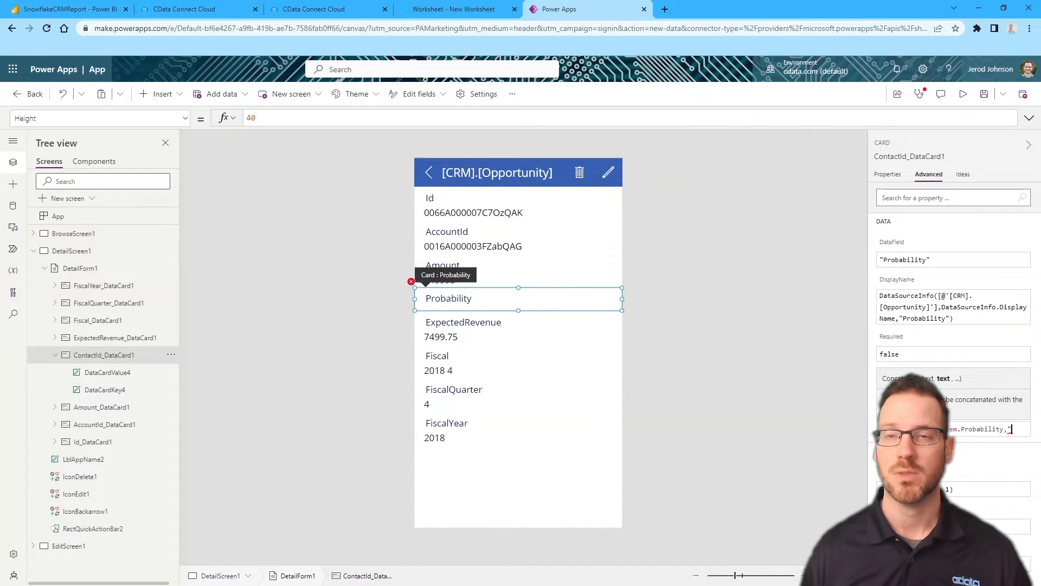
{"action": "type", "text": "%\")"}
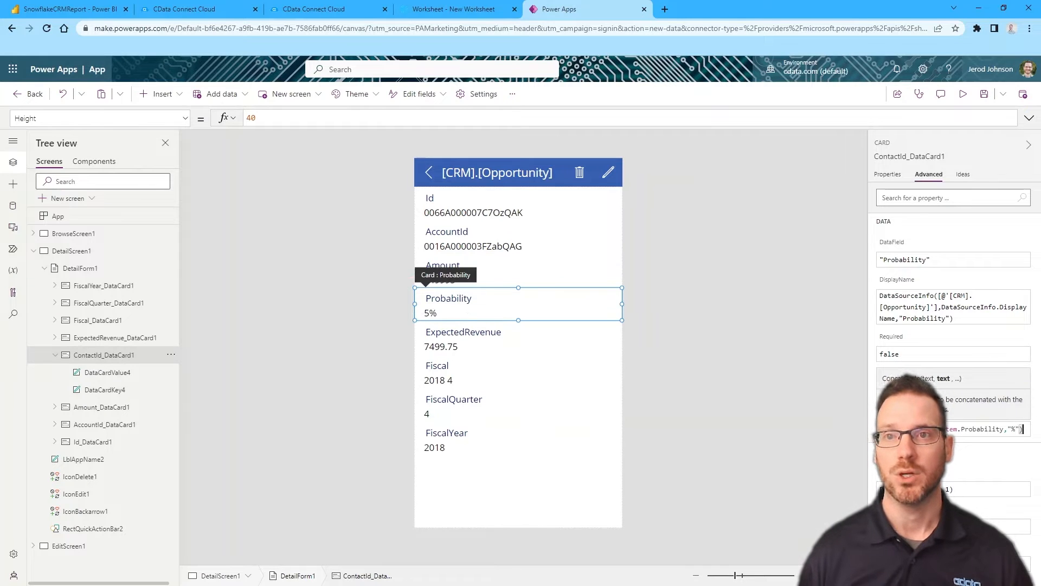
{"action": "left_click", "coordinate": [540, 271]}
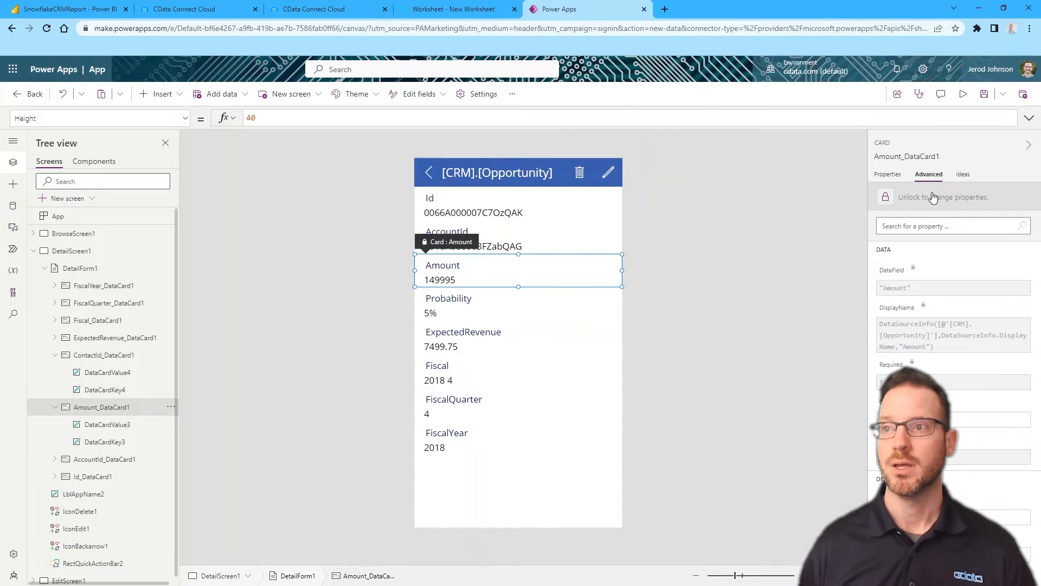
Unlock the Amount card and set its Default to Concatenate("$",ThisItem.Amount), showing $149995
{"action": "left_click", "coordinate": [913, 201]}
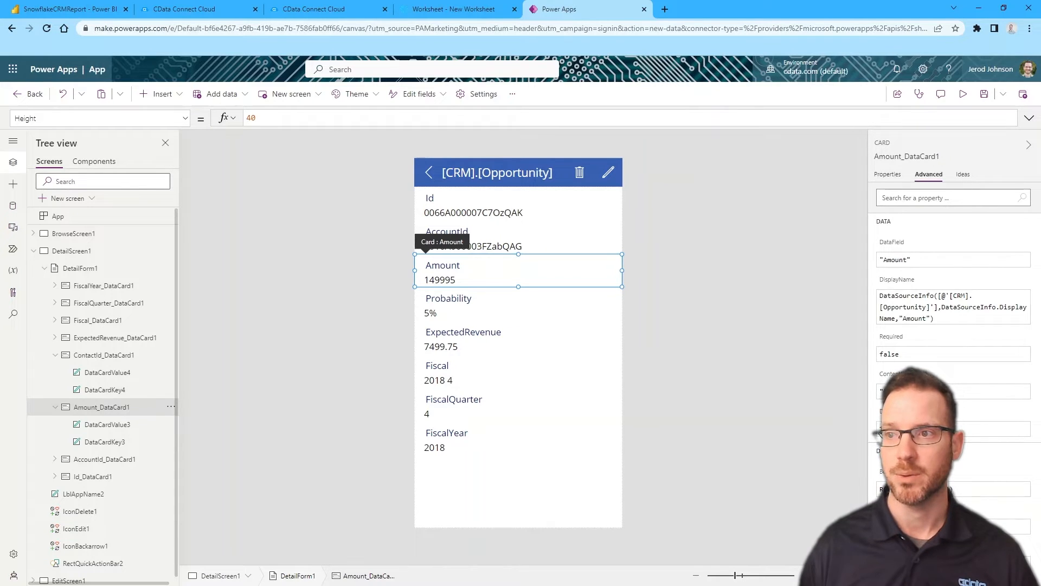
{"action": "type", "text": "Concatenate("}
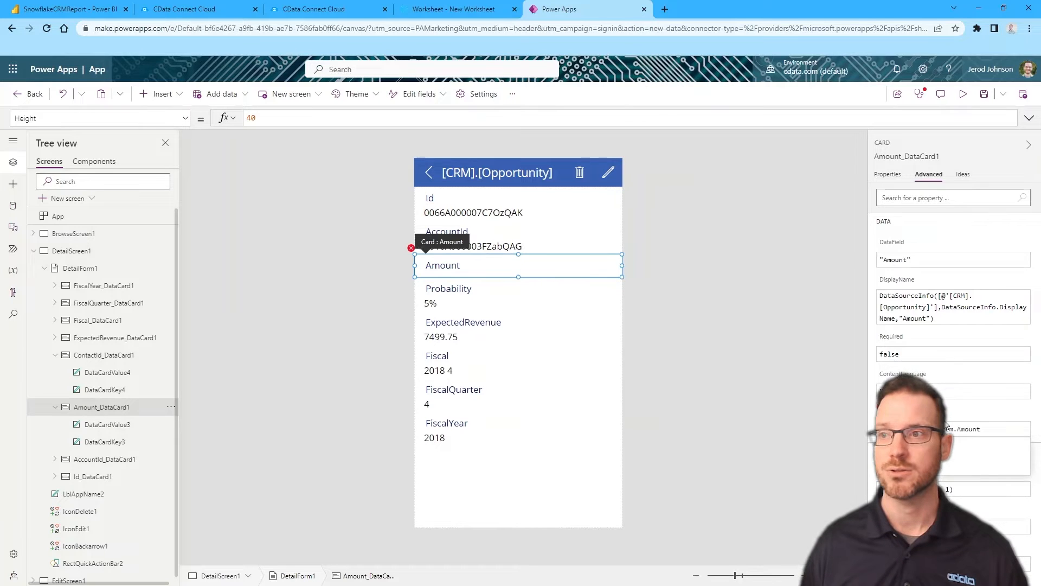
{"action": "type", "text": "\"$\","}
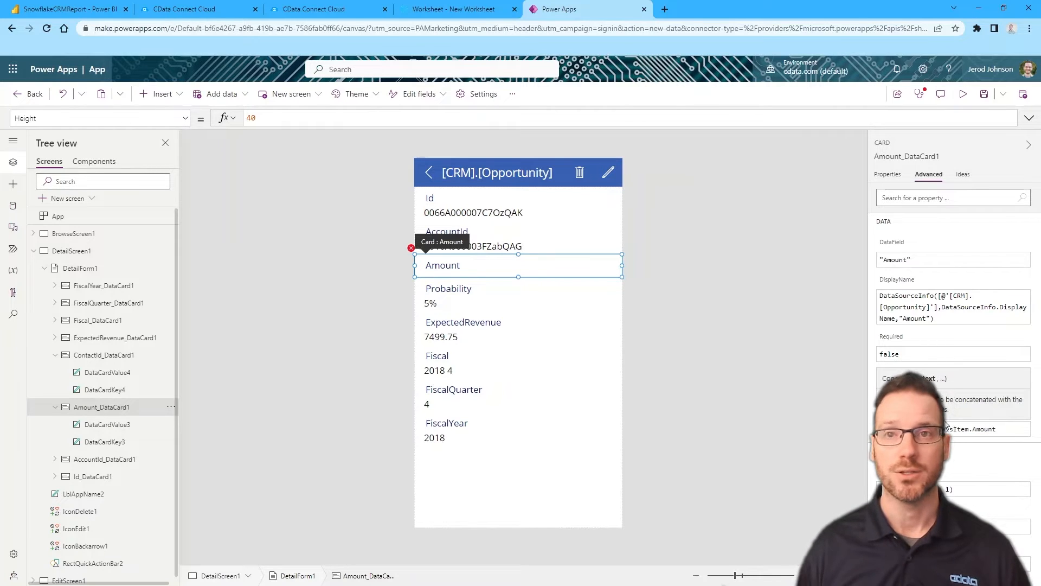
{"action": "key", "text": "End"}
{"action": "type", "text": ")"}
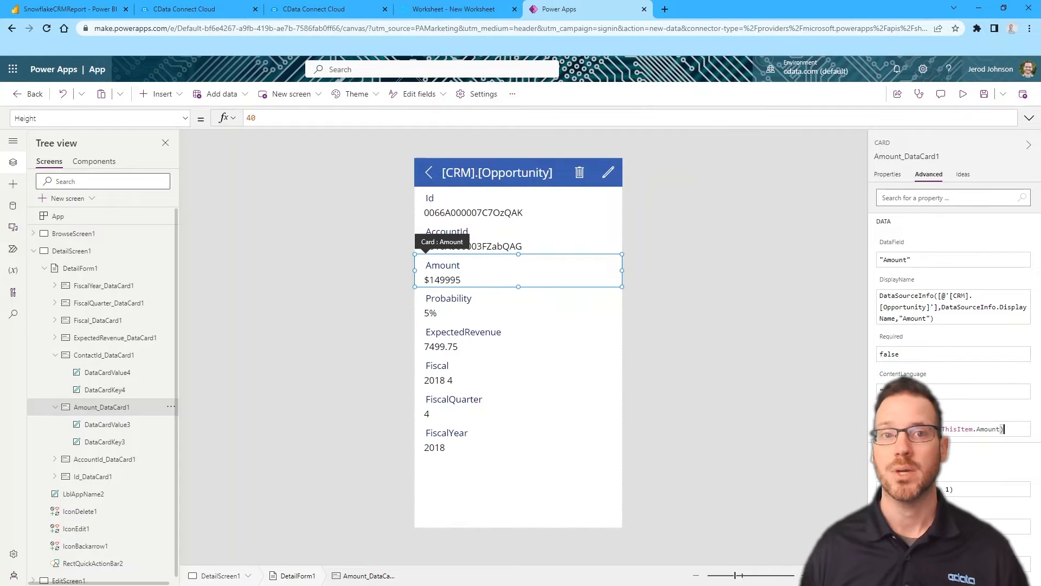
{"action": "left_click", "coordinate": [516, 206]}
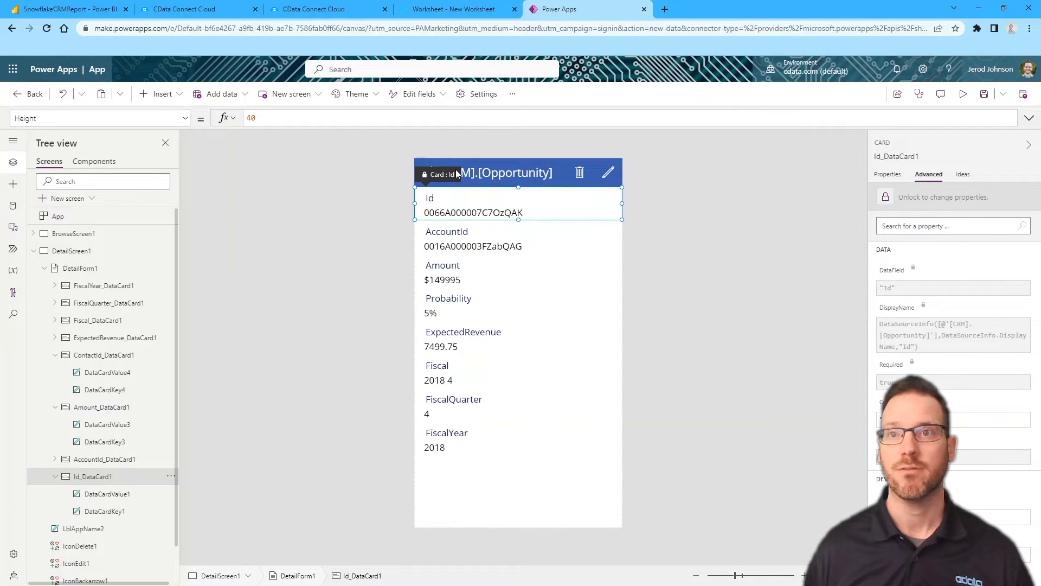
{"action": "left_click", "coordinate": [33, 251]}
On EditScreen1, unlock the ContactId card and change its display name to Probability
{"action": "left_click", "coordinate": [64, 268]}
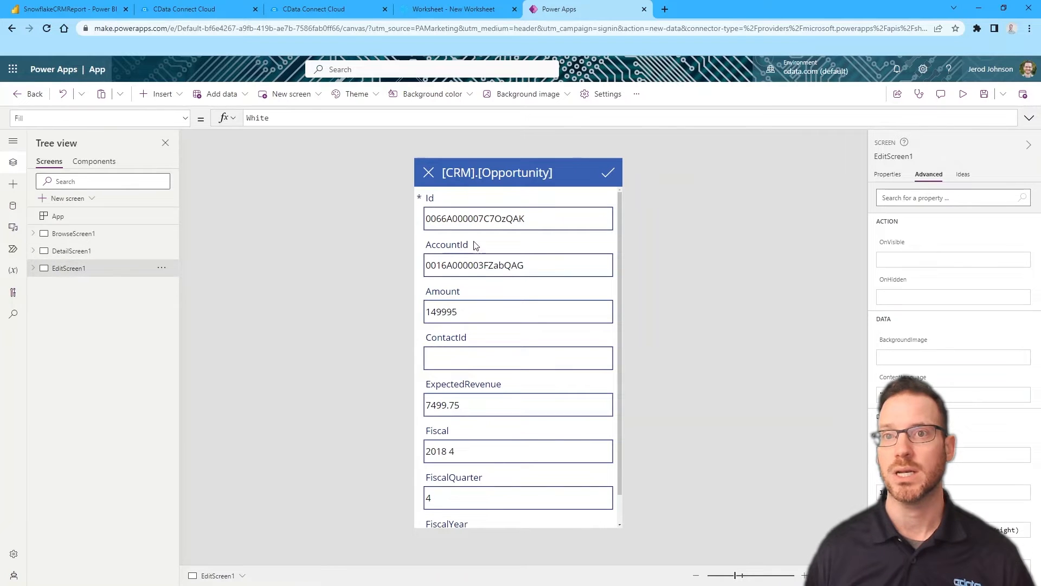
{"action": "left_click", "coordinate": [484, 339]}
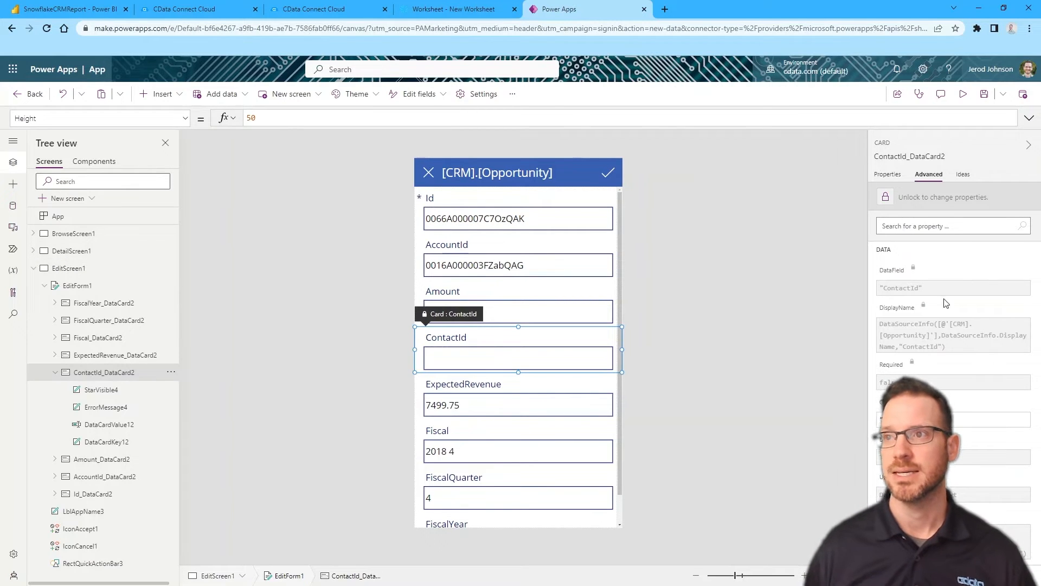
{"action": "left_click", "coordinate": [920, 200]}
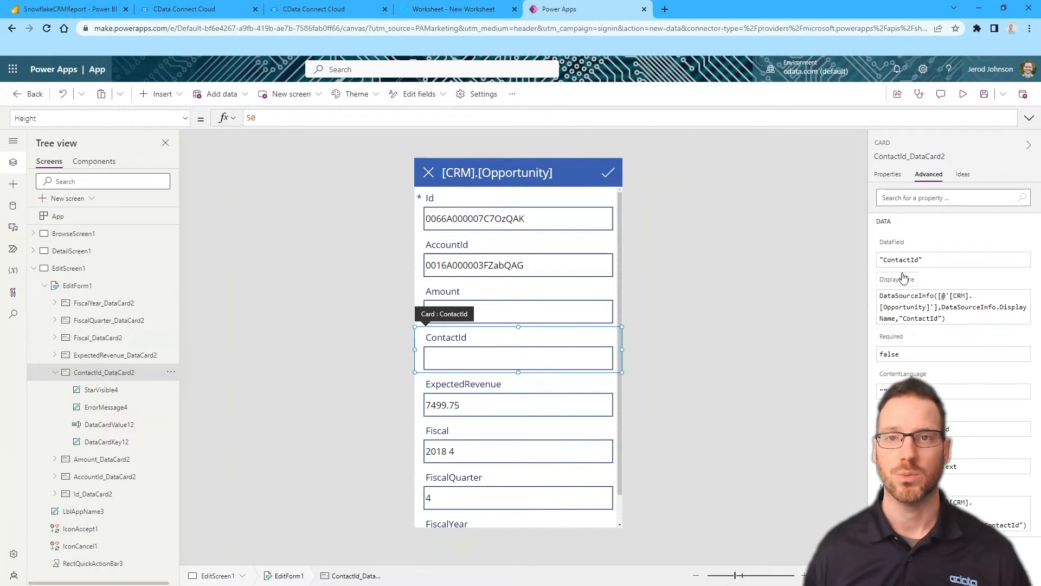
{"action": "left_click", "coordinate": [917, 319]}
{"action": "double_click", "coordinate": [918, 319]}
{"action": "type", "text": "Probab"}
{"action": "type", "text": "i"}
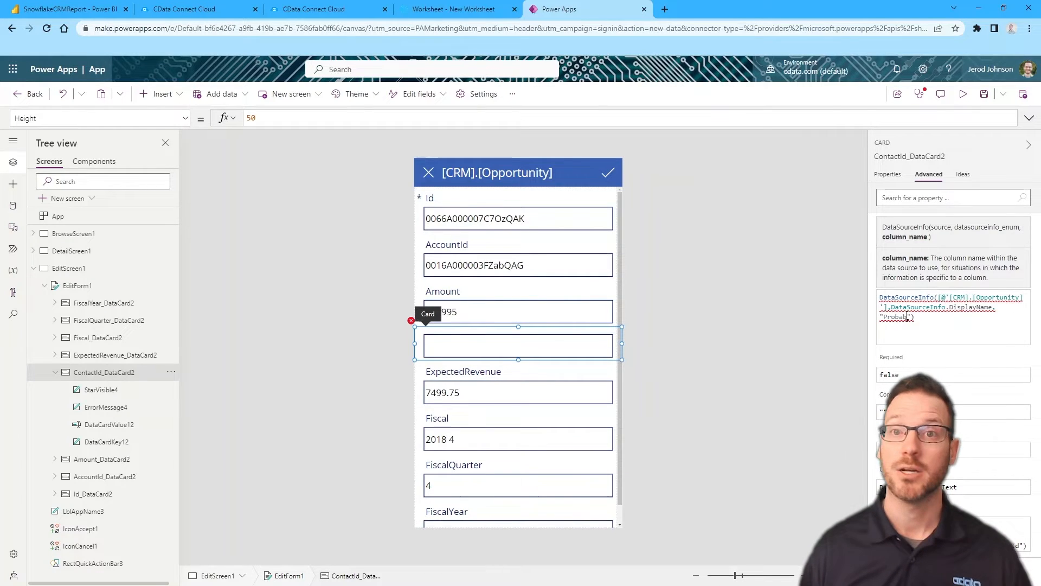
{"action": "type", "text": "lity"}
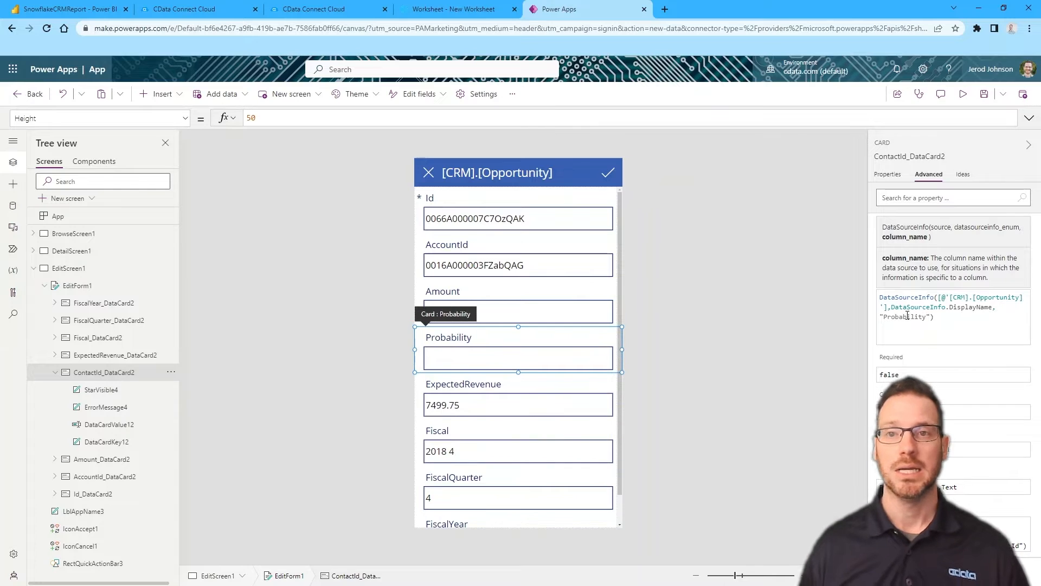
{"action": "double_click", "coordinate": [907, 316]}
{"action": "key", "text": "ctrl+c"}
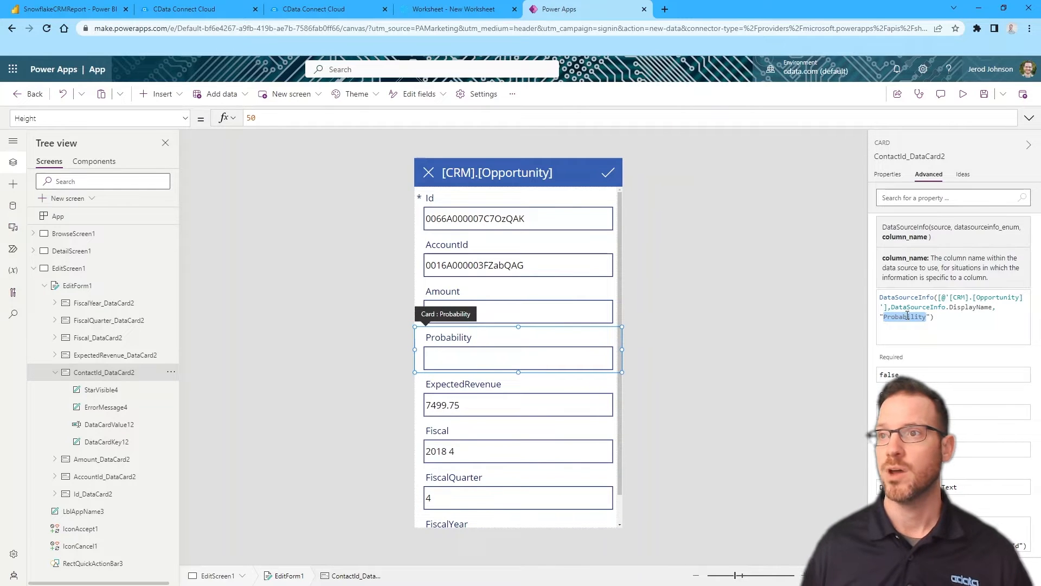
{"action": "left_click", "coordinate": [913, 215]}
Switch the card's data field and Default references from ContactId to Probability
{"action": "double_click", "coordinate": [900, 260]}
{"action": "key", "text": "ctrl+v"}
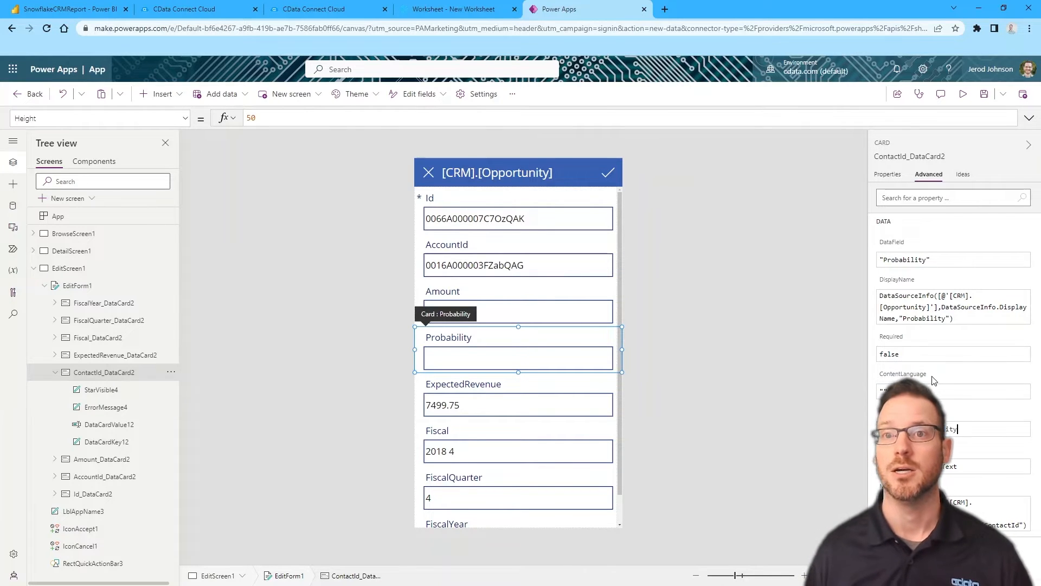
{"action": "double_click", "coordinate": [944, 428]}
{"action": "key", "text": "ctrl+v"}
{"action": "key", "text": "Return"}
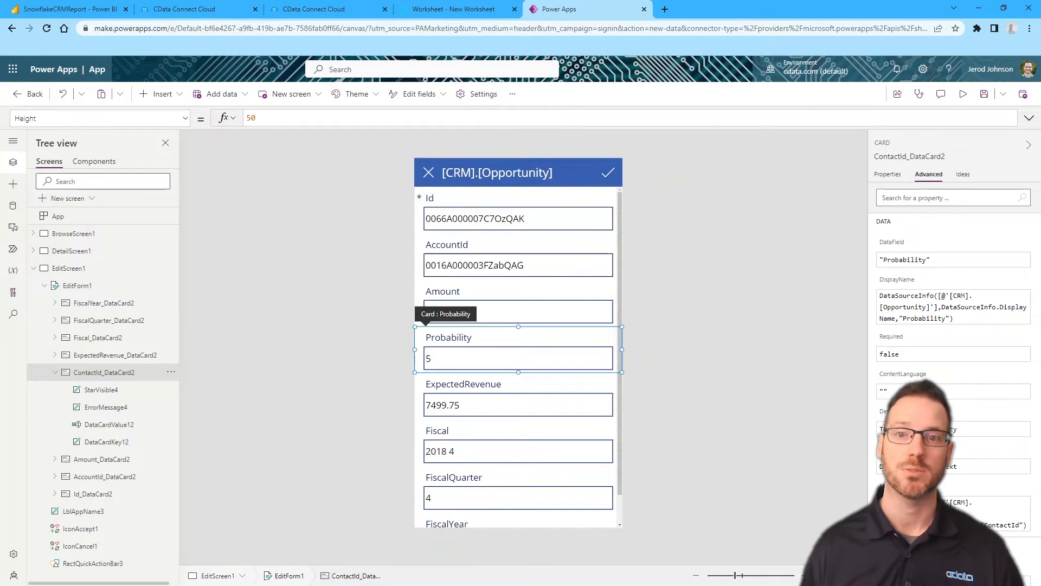
{"action": "left_click", "coordinate": [750, 316]}
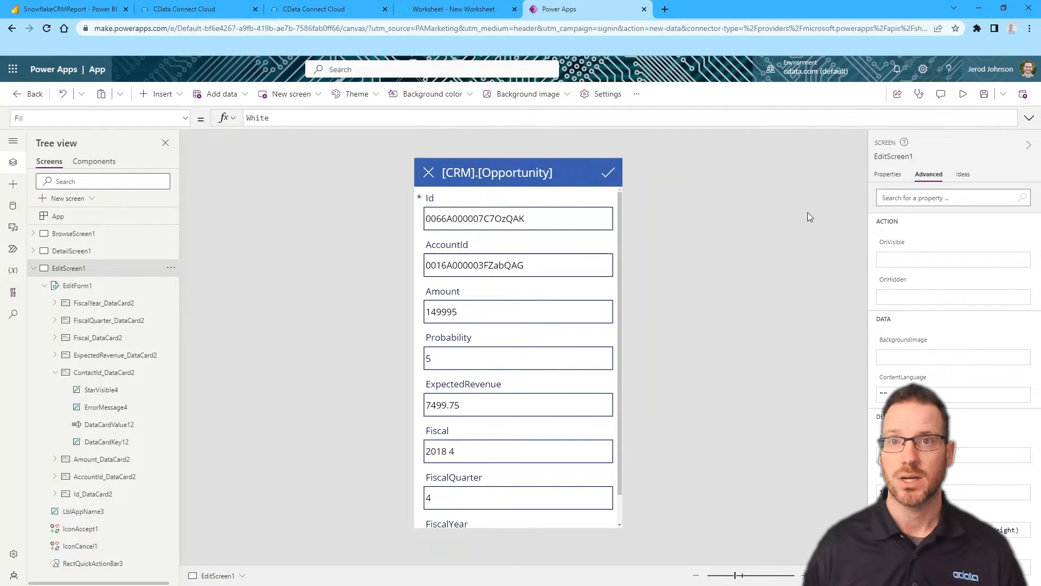
{"action": "left_click", "coordinate": [33, 268]}
Save the app, naming it SnowflakeMSBuildApp in the Save as dialog
{"action": "left_click", "coordinate": [984, 95]}
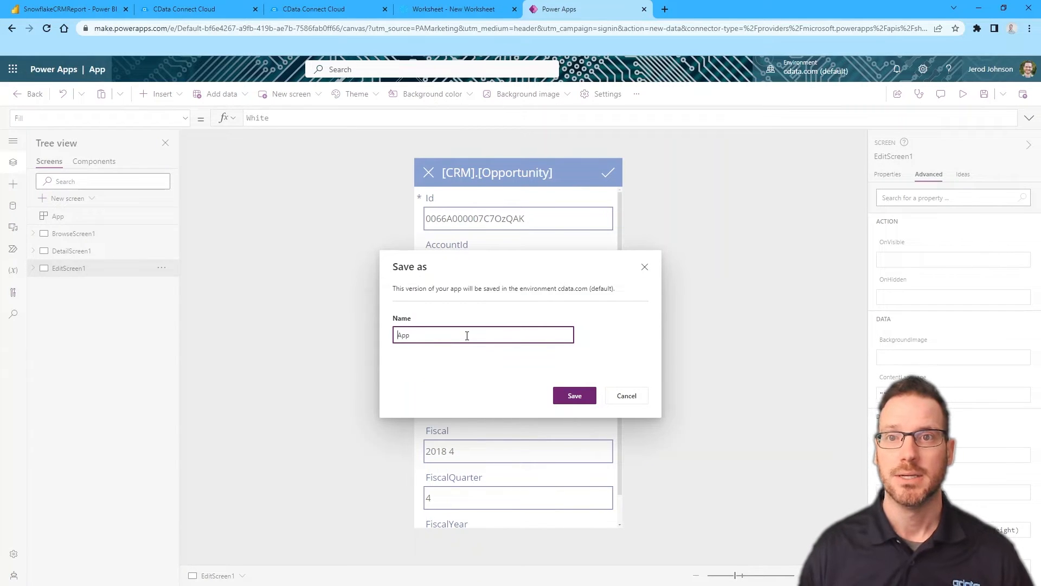
{"action": "type", "text": "Snowflake"}
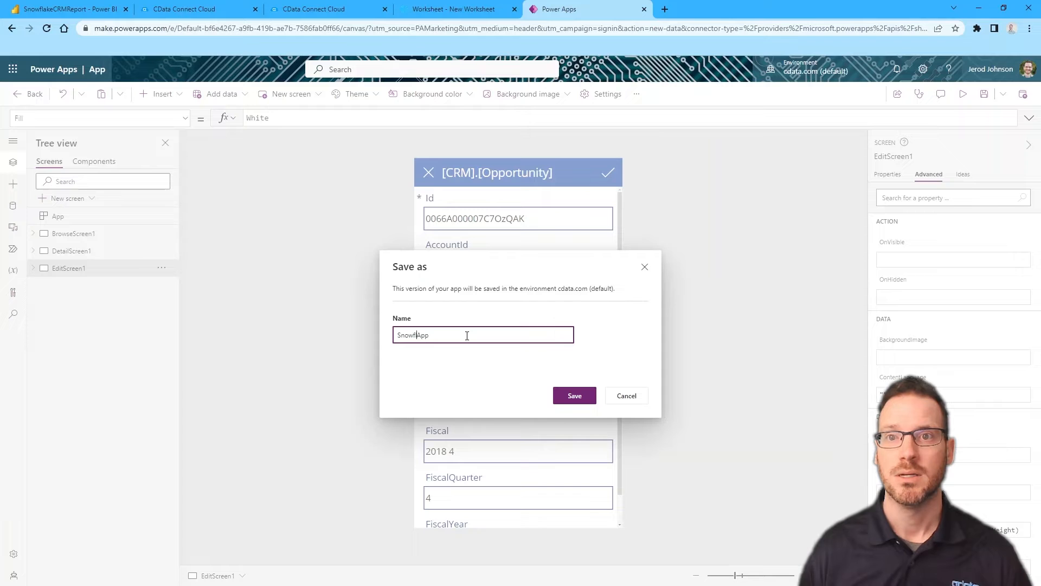
{"action": "key", "text": "BackSpace"}
{"action": "type", "text": "eMSBuild"}
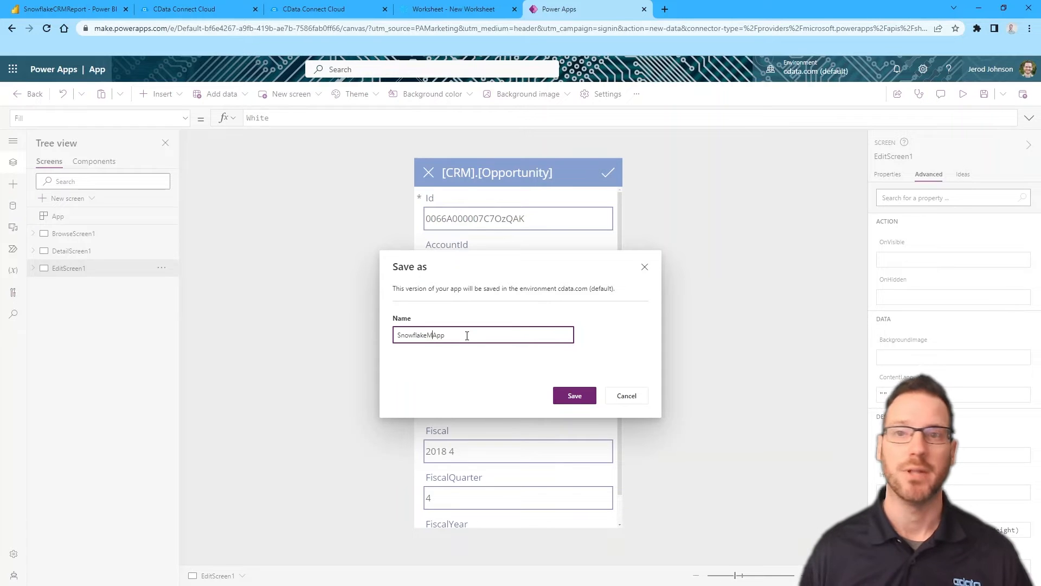
{"action": "left_click", "coordinate": [575, 395]}
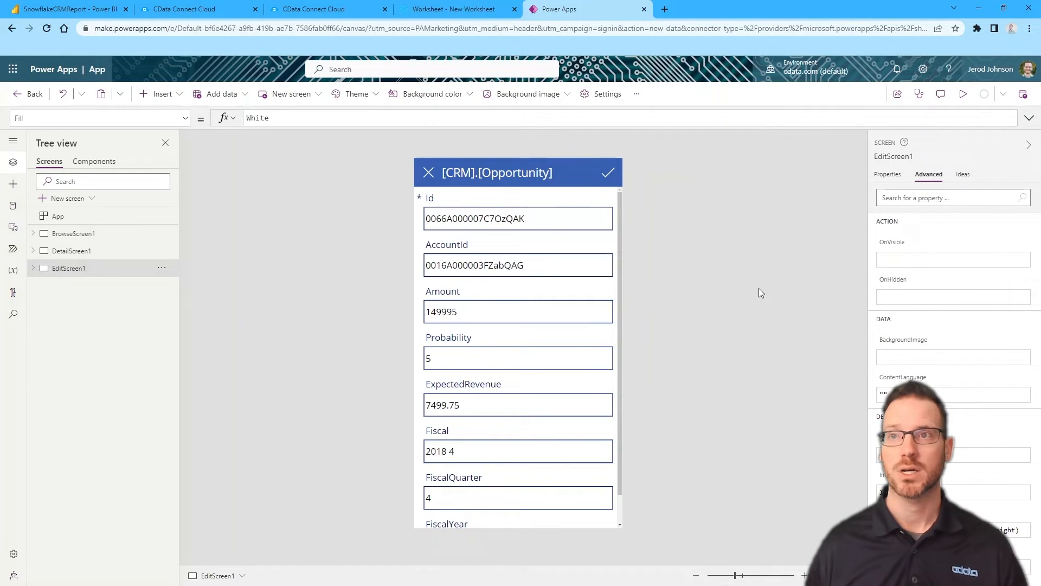
Publish this version of SnowflakeMSBuildApp from the Publish dialog
{"action": "left_click", "coordinate": [1023, 96]}
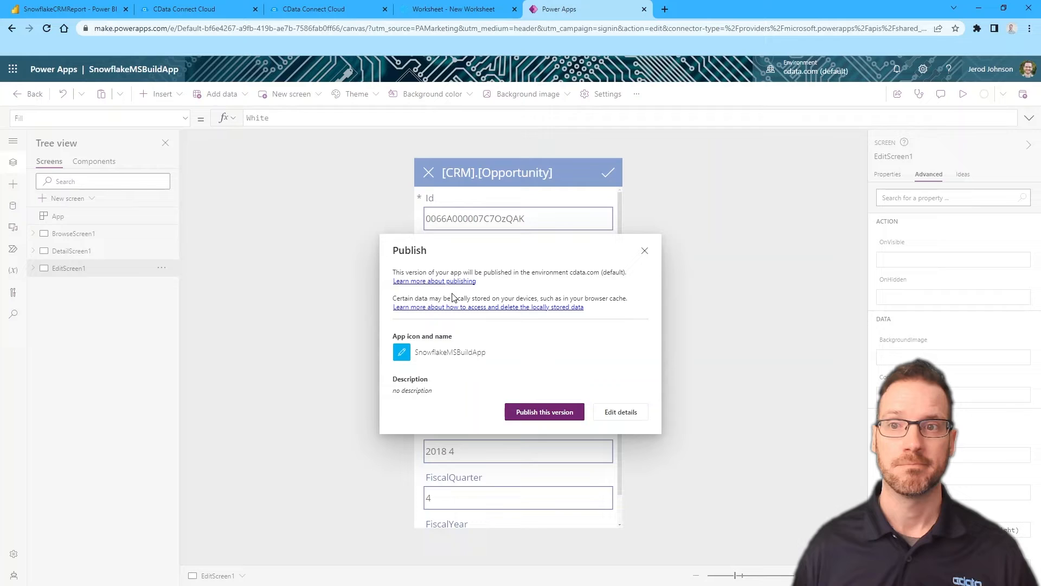
{"action": "left_click", "coordinate": [537, 412]}
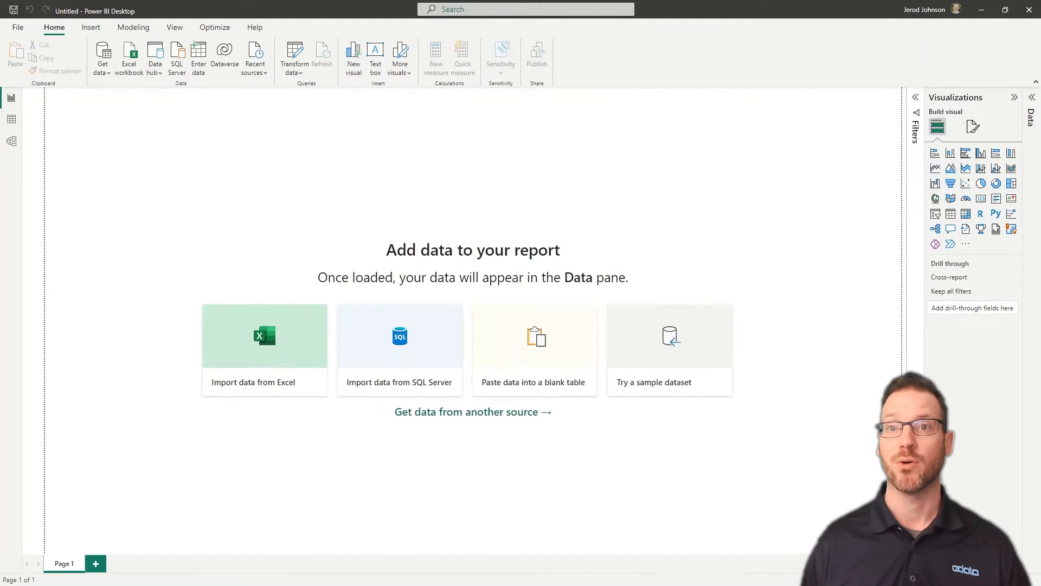
Search the data connectors for 'cData' and connect with CData Connect Cloud
{"action": "left_click", "coordinate": [106, 54]}
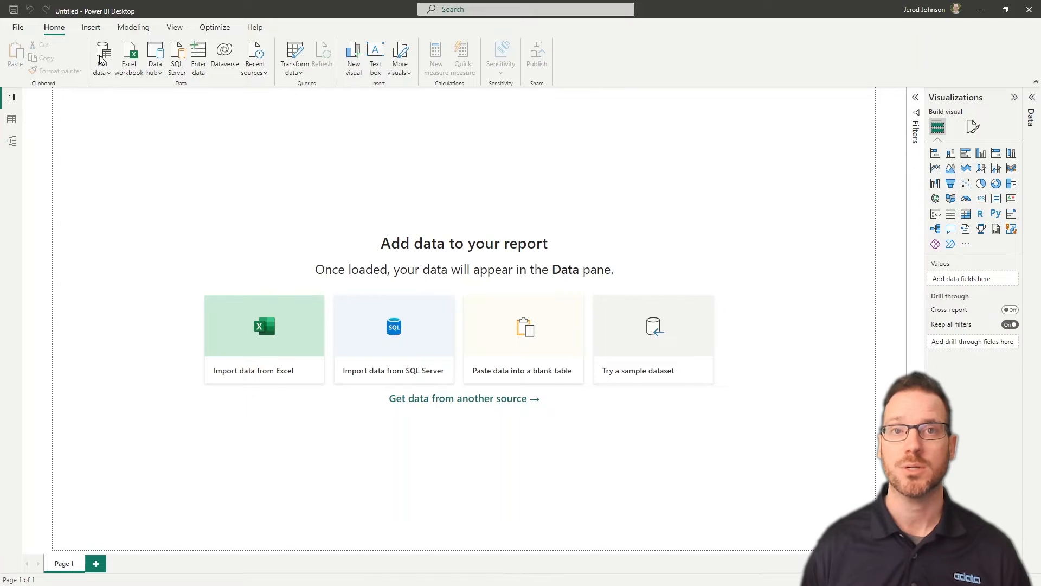
{"action": "left_click", "coordinate": [101, 60]}
{"action": "type", "text": "cData"}
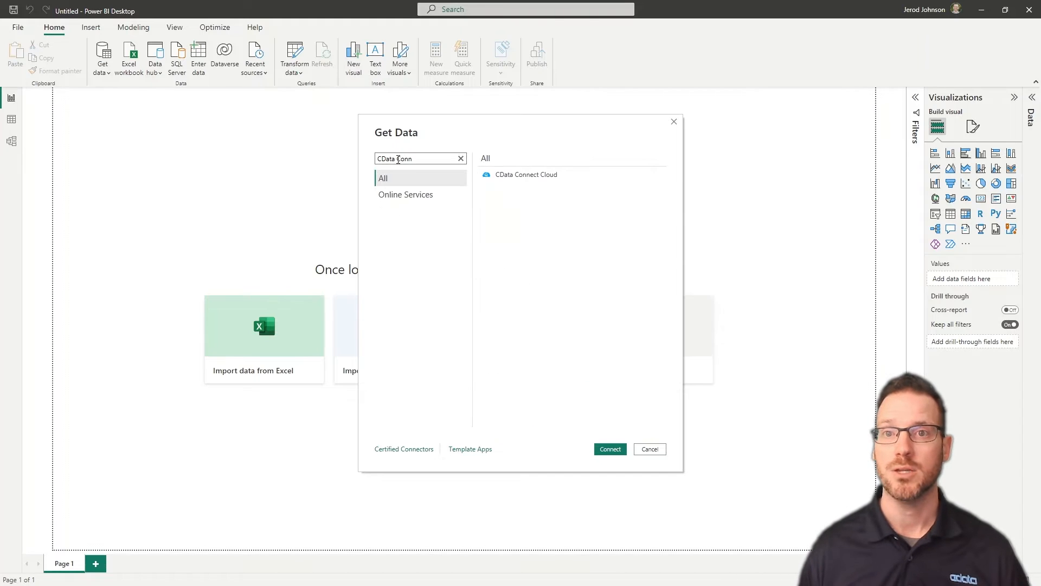
{"action": "left_click", "coordinate": [522, 175]}
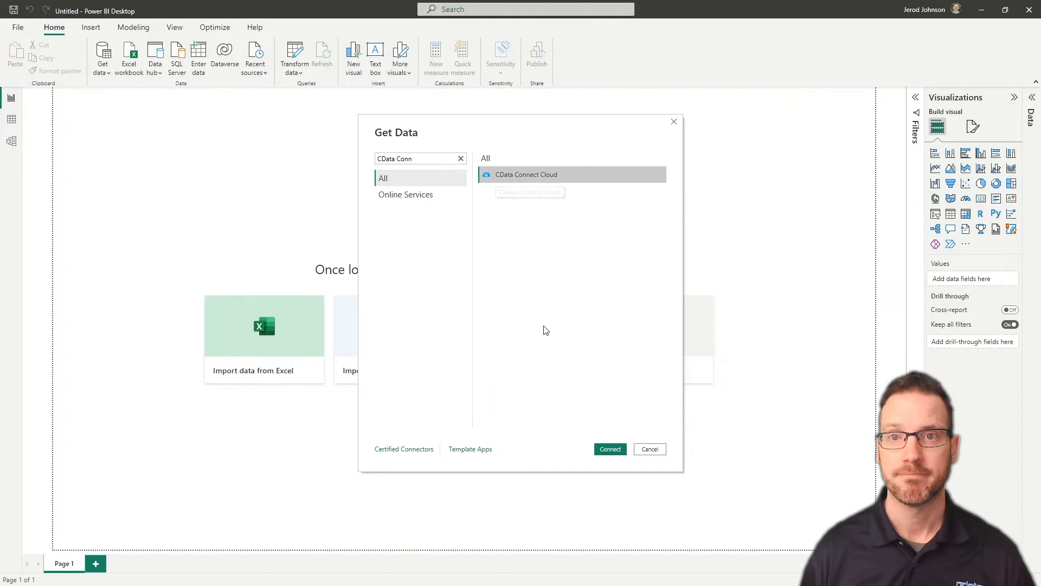
{"action": "left_click", "coordinate": [619, 451]}
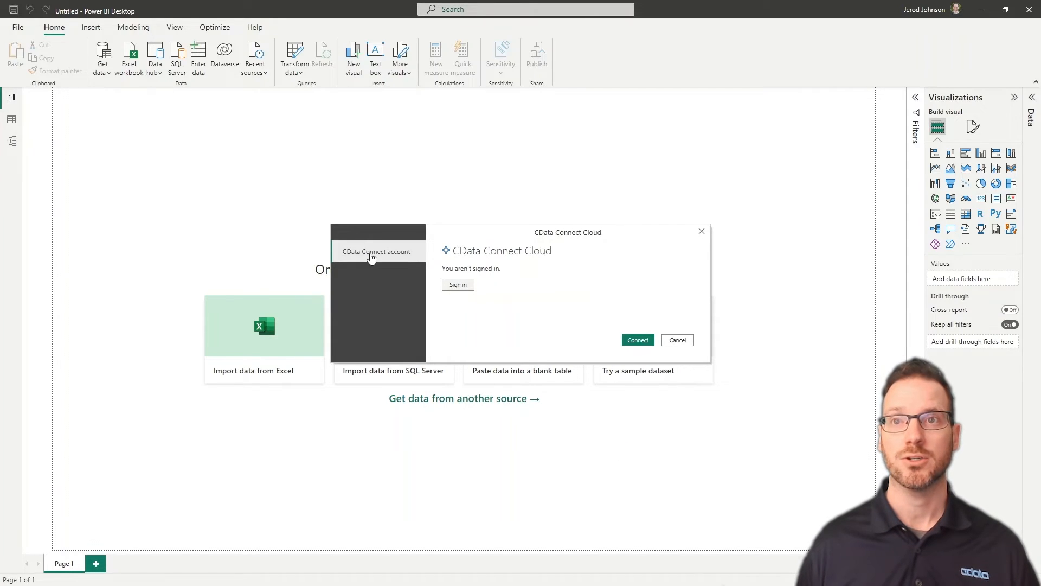
Sign in to CData Connect Cloud with the account e-mail and password, then connect
{"action": "left_click", "coordinate": [459, 285]}
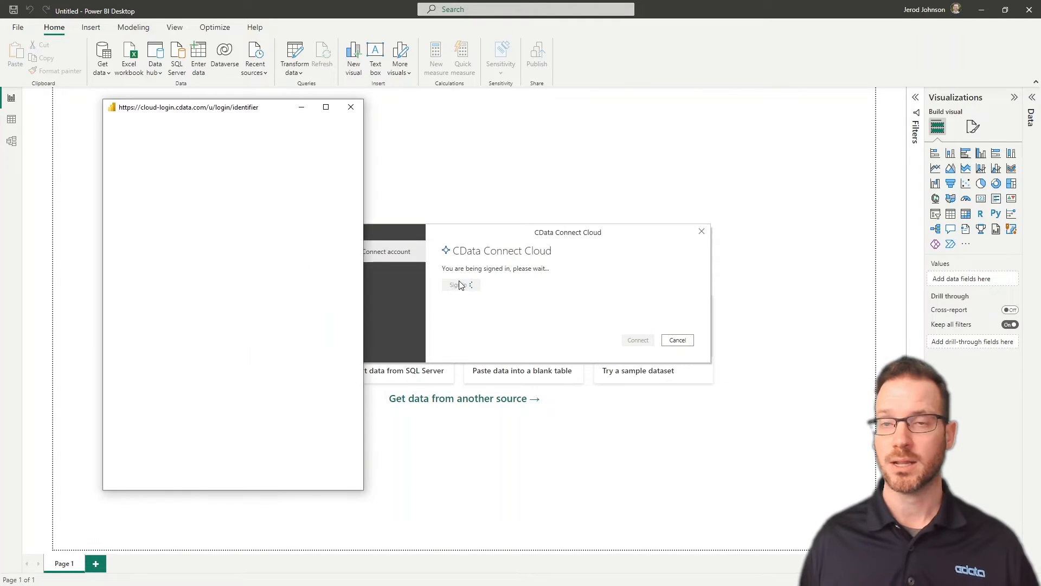
{"action": "left_click", "coordinate": [176, 229]}
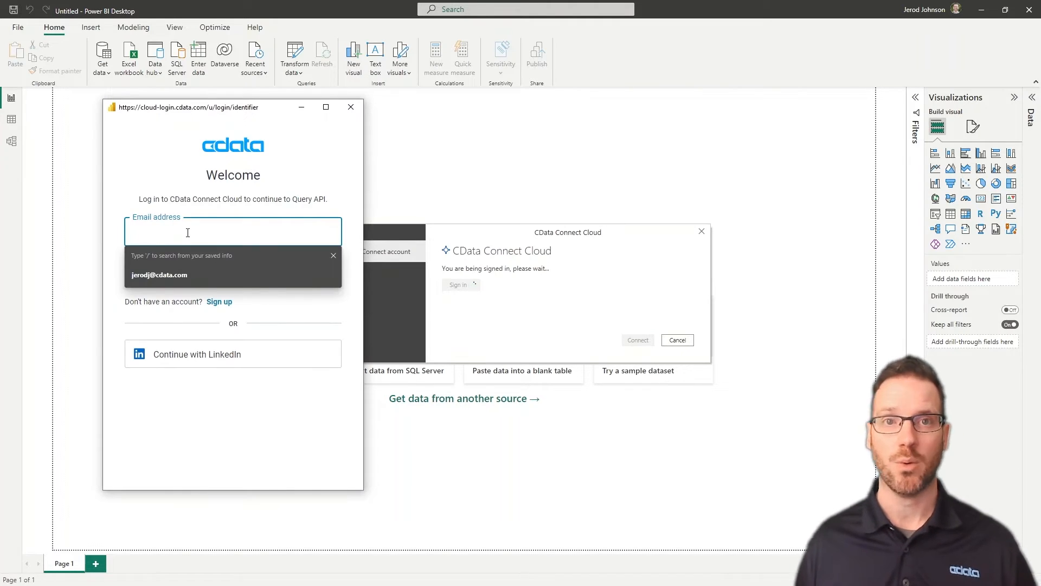
{"action": "left_click", "coordinate": [199, 270]}
{"action": "left_click", "coordinate": [202, 274]}
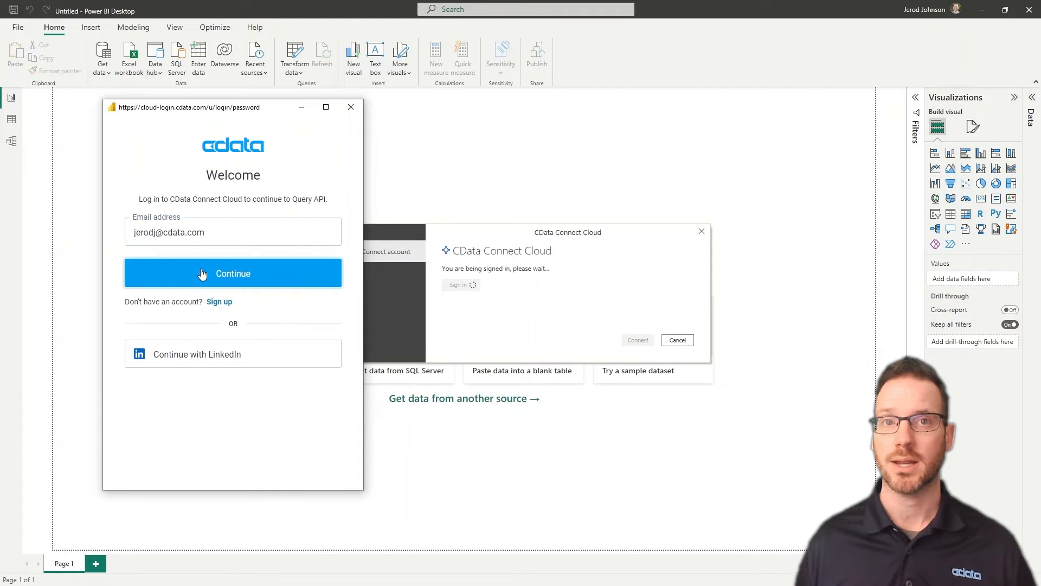
{"action": "type", "text": "••••"}
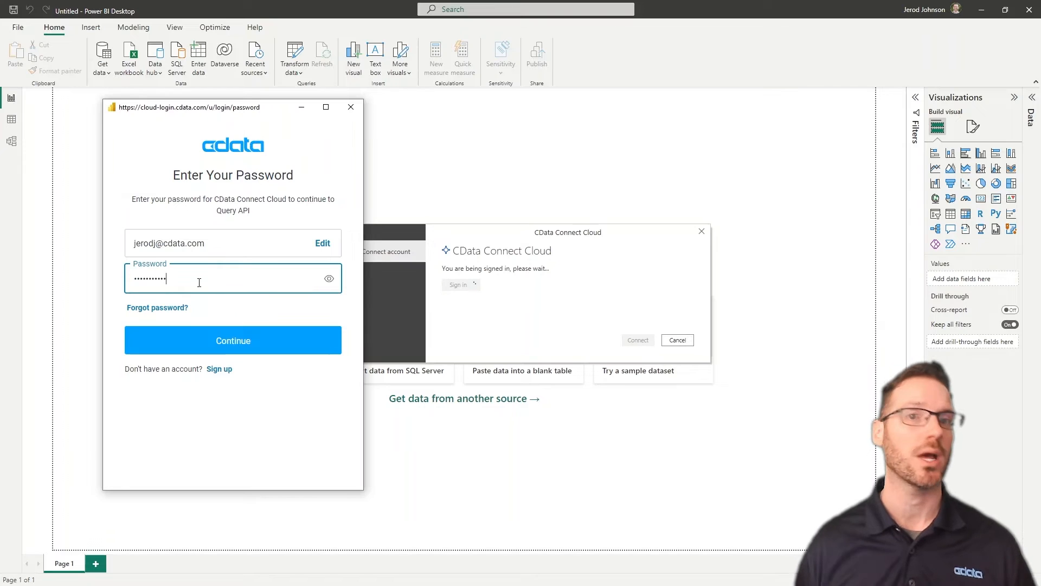
{"action": "left_click", "coordinate": [237, 347]}
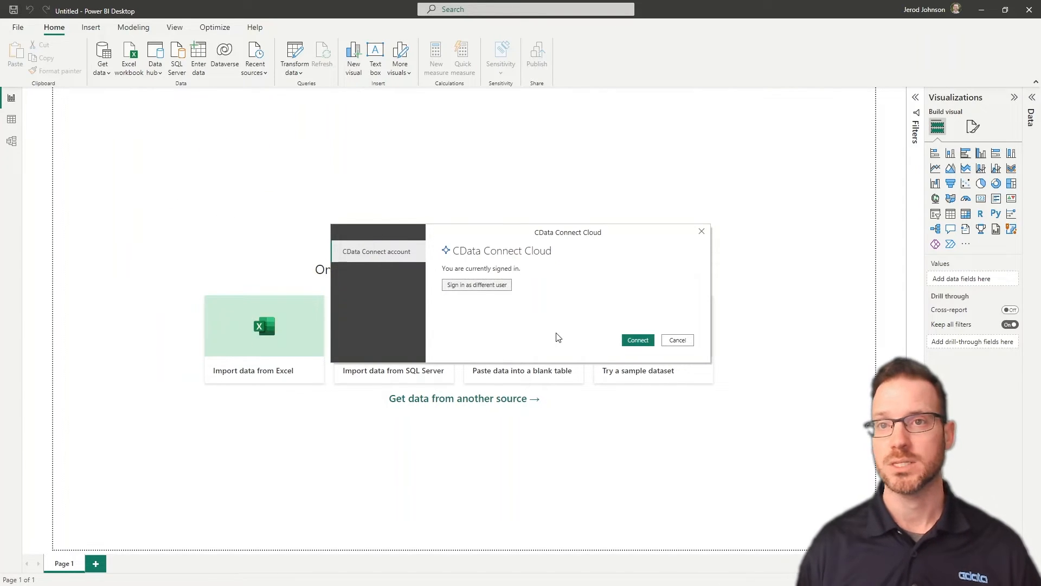
{"action": "left_click", "coordinate": [641, 341]}
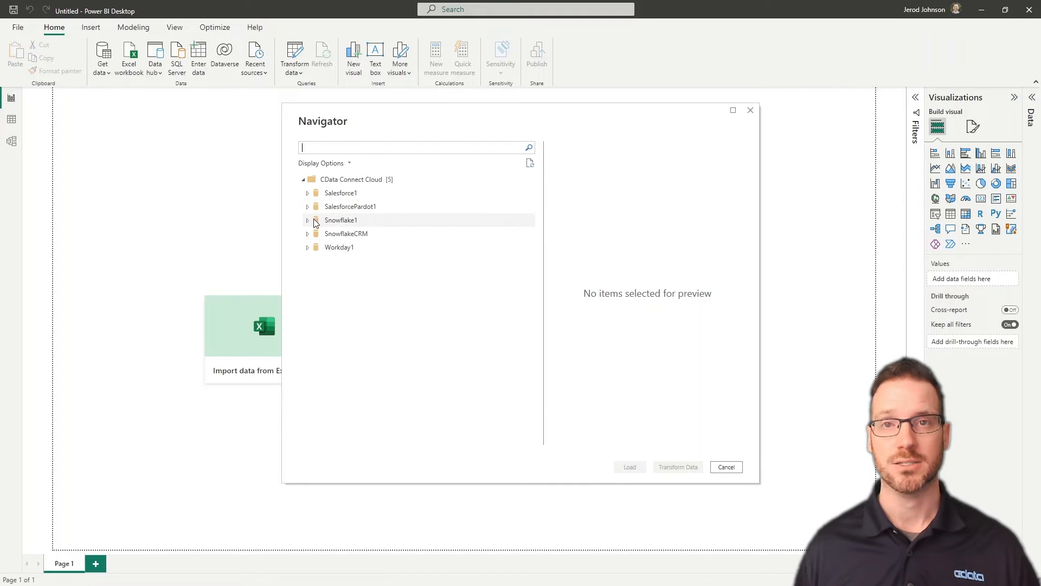
Tick Account and Opportunity under Snowflake1 > CRM > Tables and load them
{"action": "left_click", "coordinate": [309, 222]}
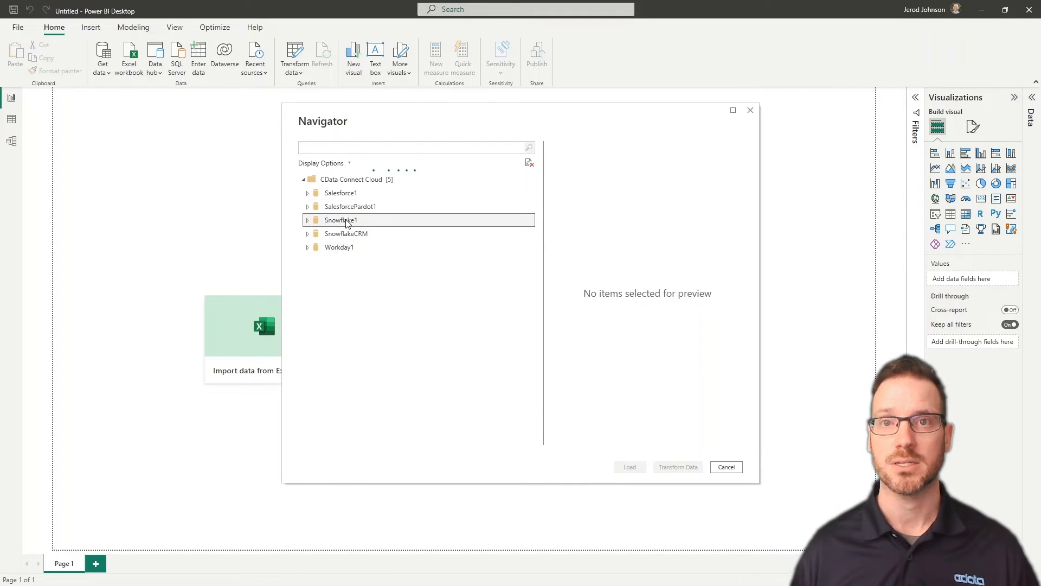
{"action": "left_click", "coordinate": [311, 233]}
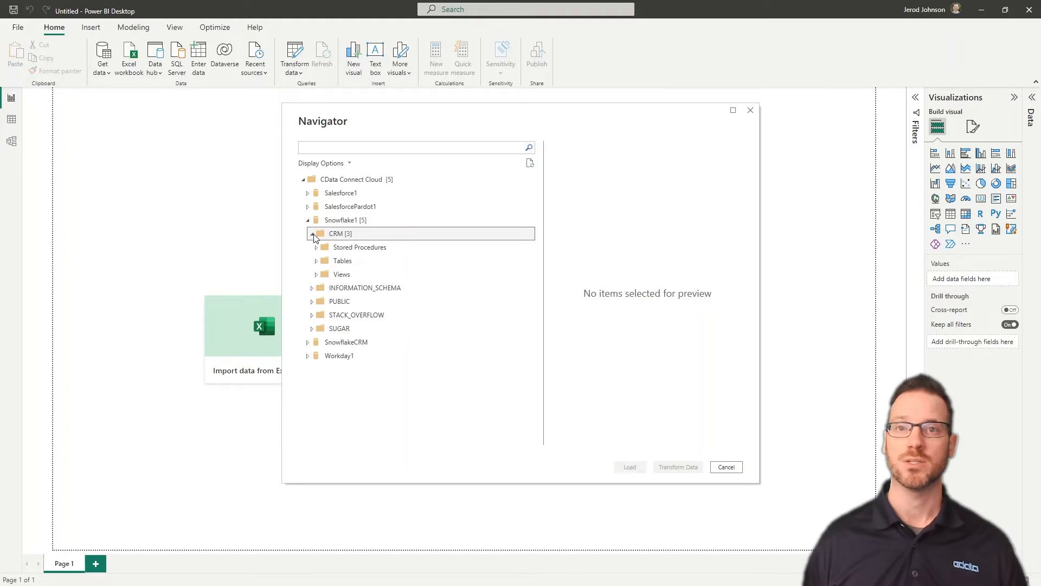
{"action": "left_click", "coordinate": [316, 261]}
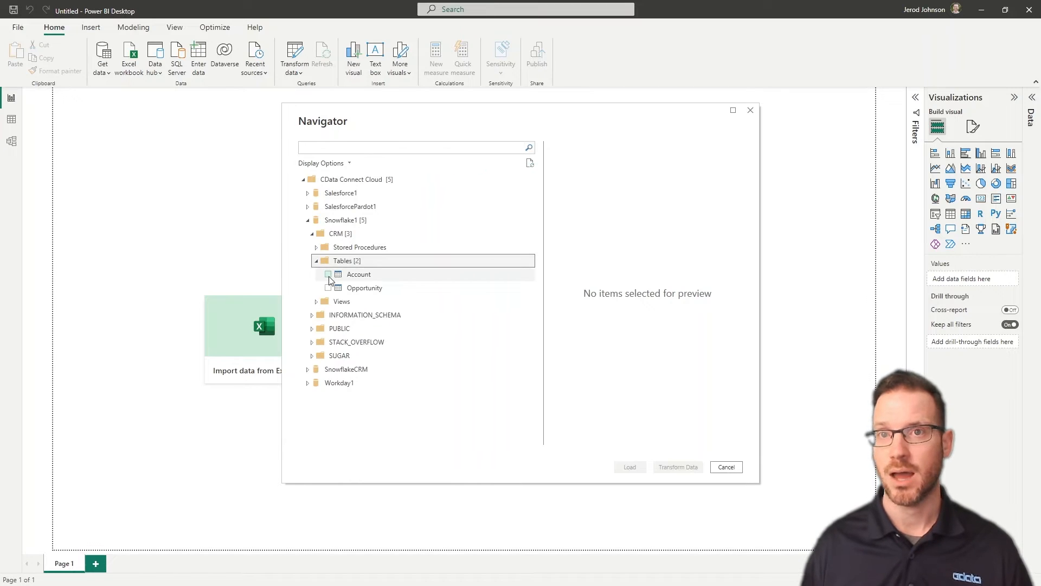
{"action": "left_click", "coordinate": [328, 274]}
{"action": "left_click", "coordinate": [328, 287]}
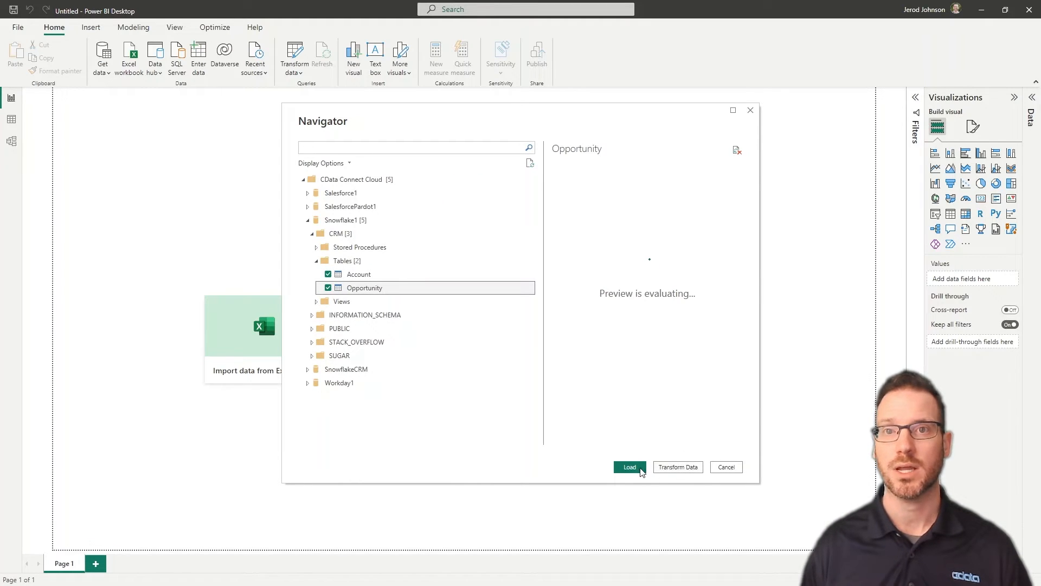
{"action": "left_click", "coordinate": [632, 467]}
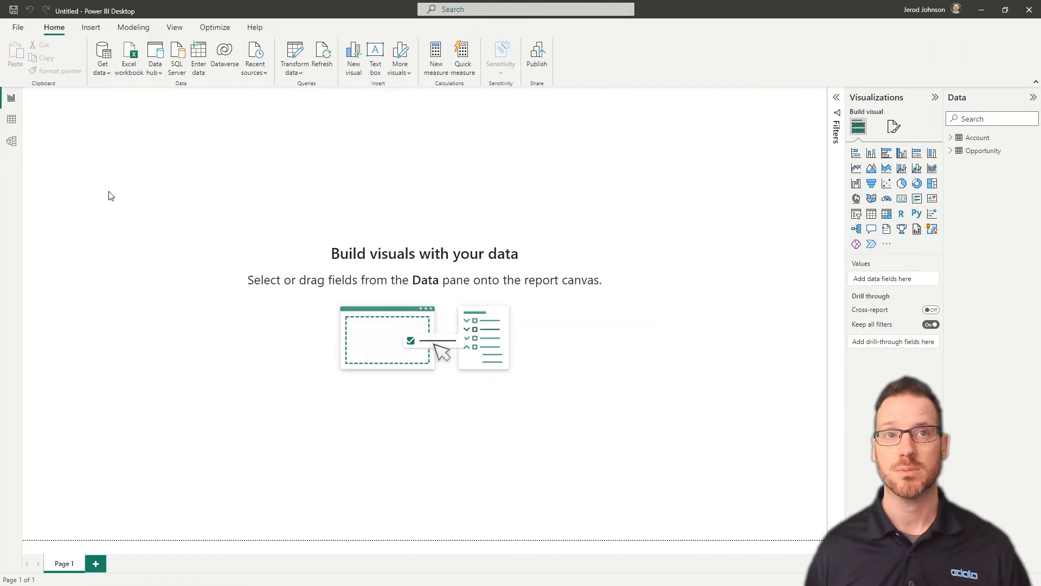
In Model view, relate Account Id to Opportunity AccountId, then return to Report view
{"action": "left_click", "coordinate": [11, 141]}
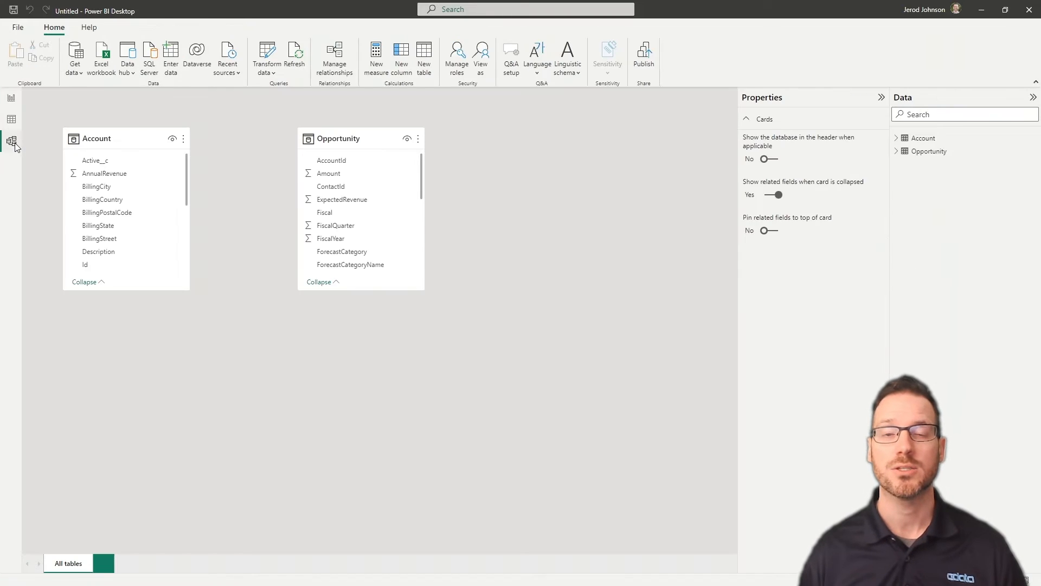
{"action": "left_click_drag", "start_coordinate": [103, 269], "coordinate": [328, 160]}
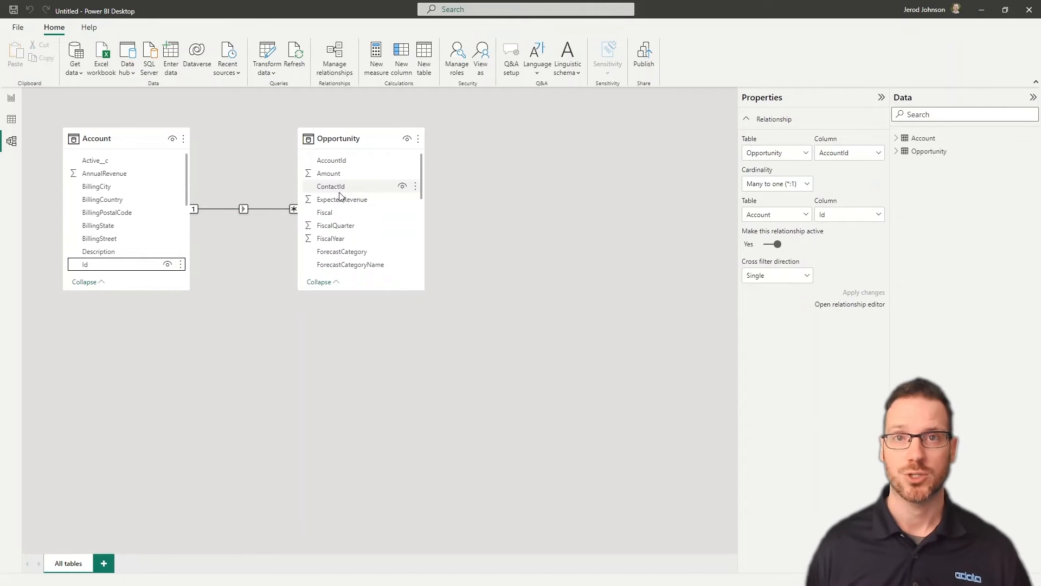
{"action": "left_click", "coordinate": [11, 97]}
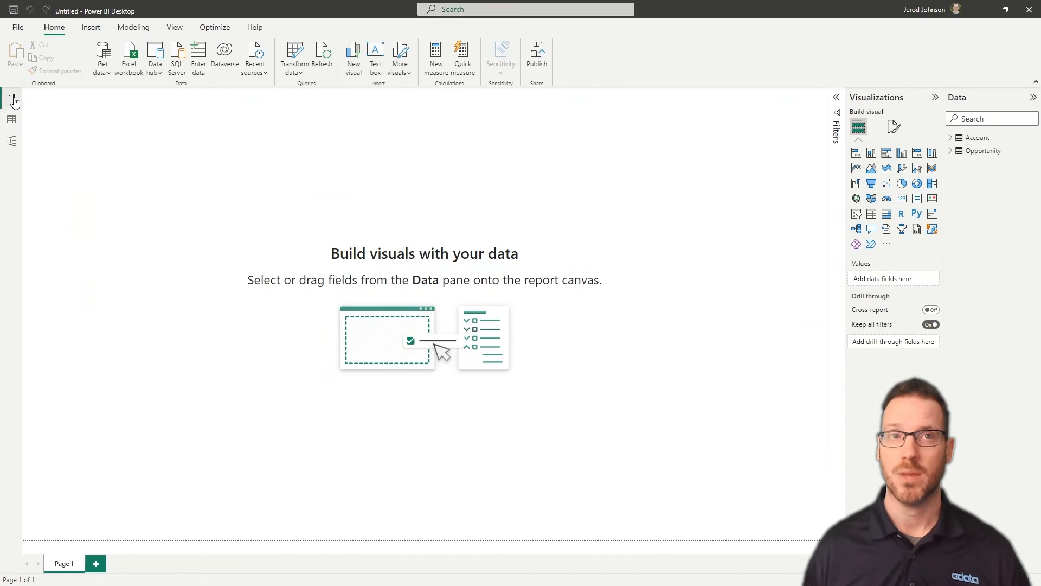
Add a filled map of Account BillingState and enlarge it across the upper page
{"action": "left_click", "coordinate": [873, 200]}
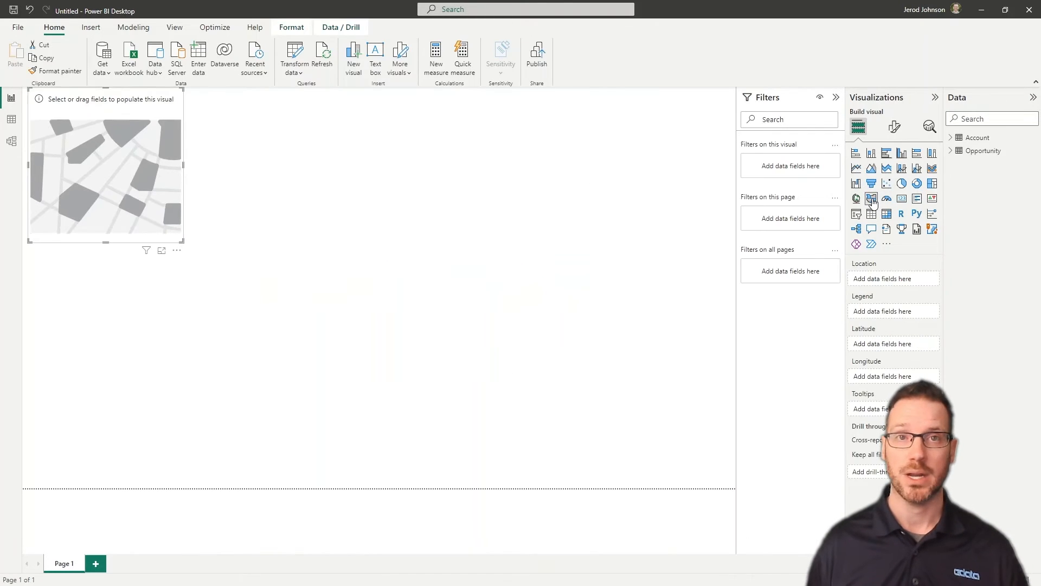
{"action": "left_click", "coordinate": [951, 138]}
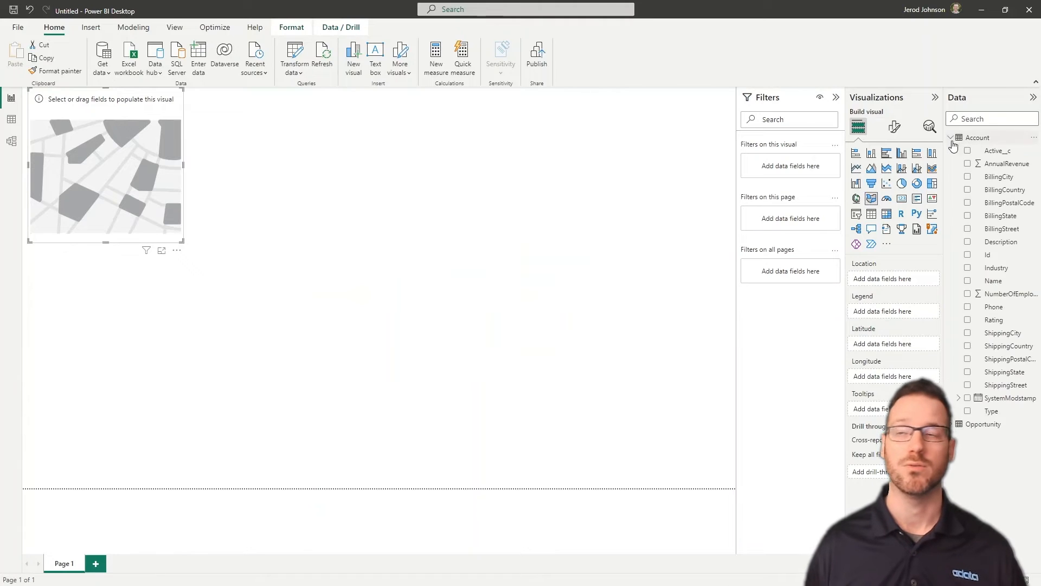
{"action": "left_click", "coordinate": [968, 216]}
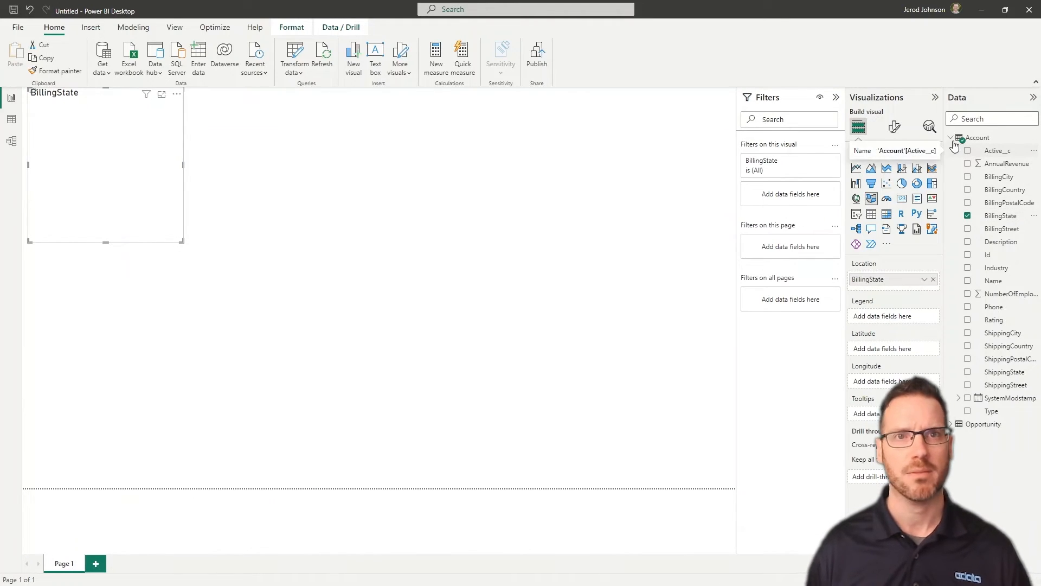
{"action": "mouse_move", "coordinate": [955, 145]}
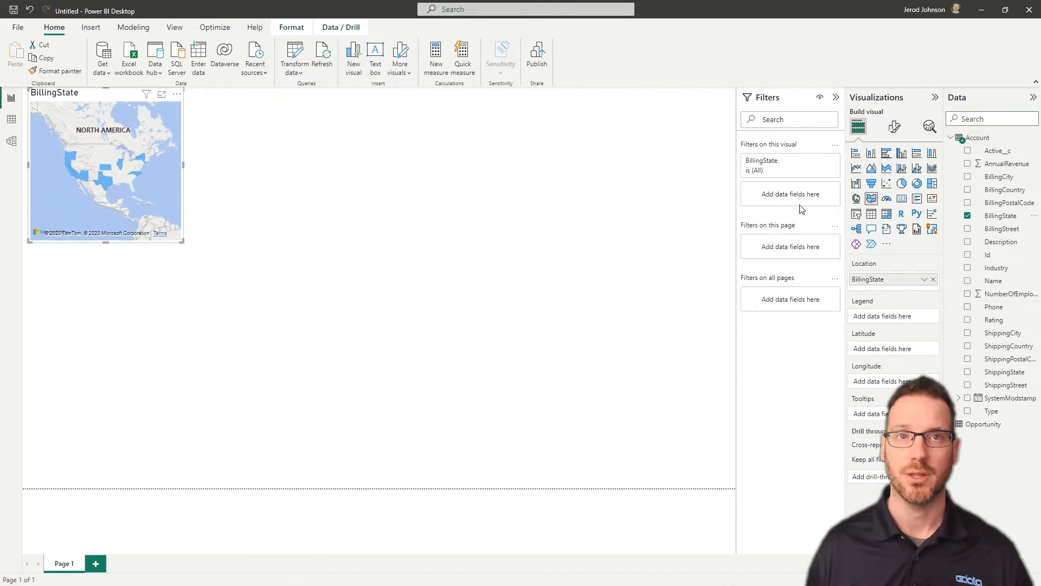
{"action": "left_click_drag", "start_coordinate": [184, 242], "coordinate": [509, 337]}
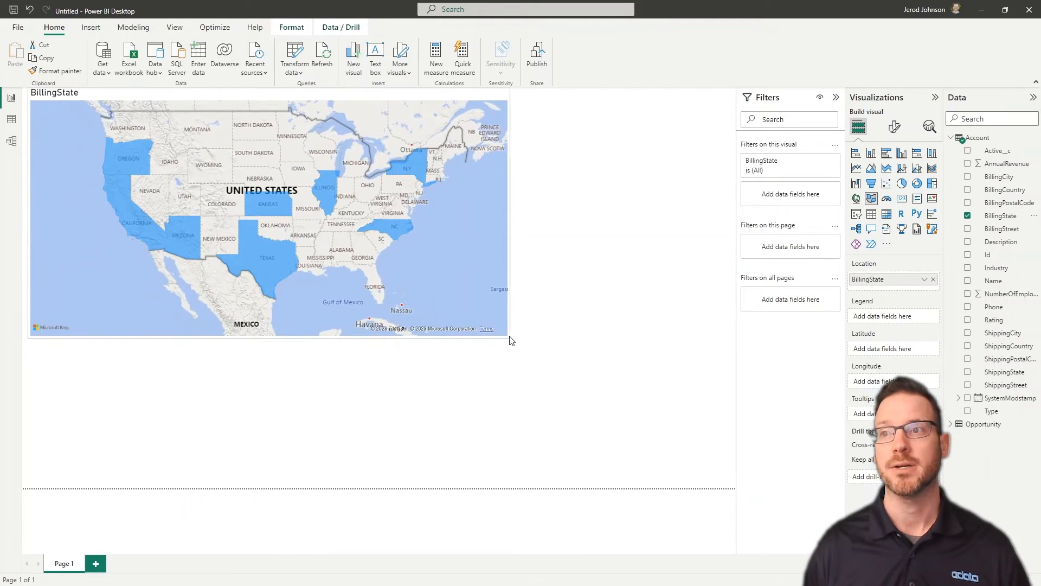
Add Opportunity's Sum of Amount to the filled map
{"action": "left_click", "coordinate": [951, 139]}
{"action": "left_click", "coordinate": [951, 150]}
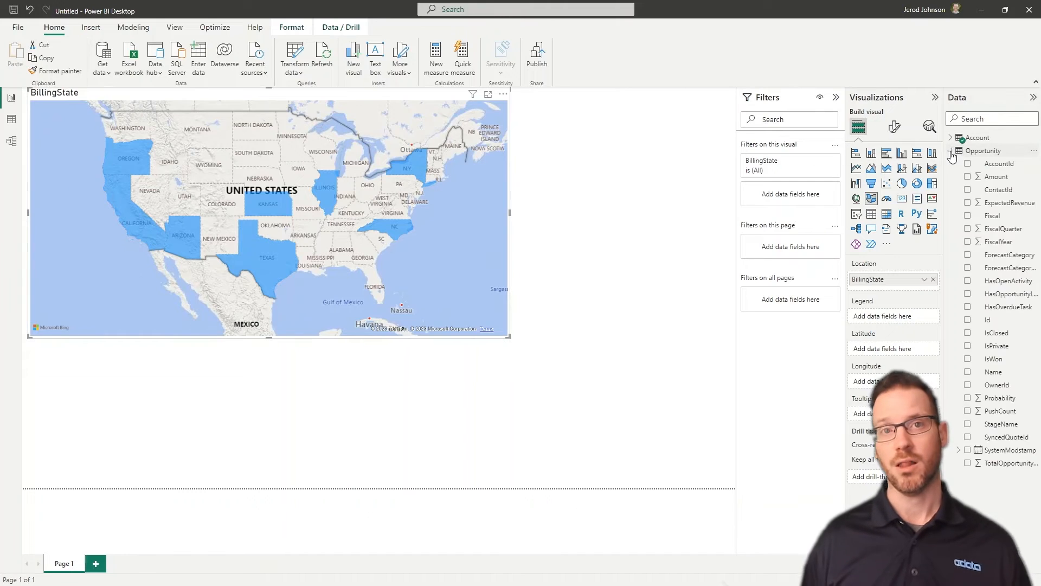
{"action": "left_click", "coordinate": [968, 177]}
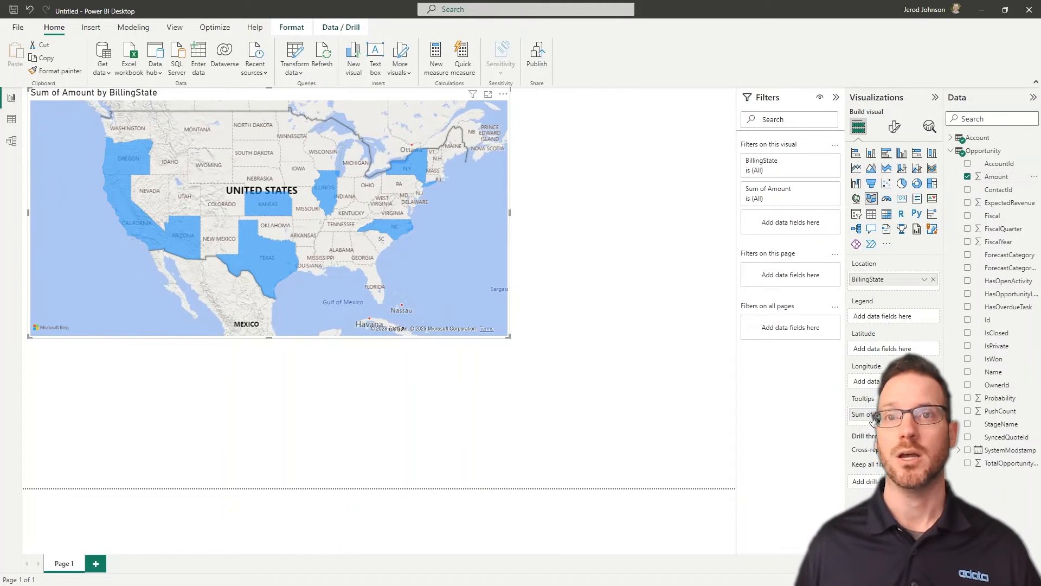
{"action": "mouse_move", "coordinate": [411, 173]}
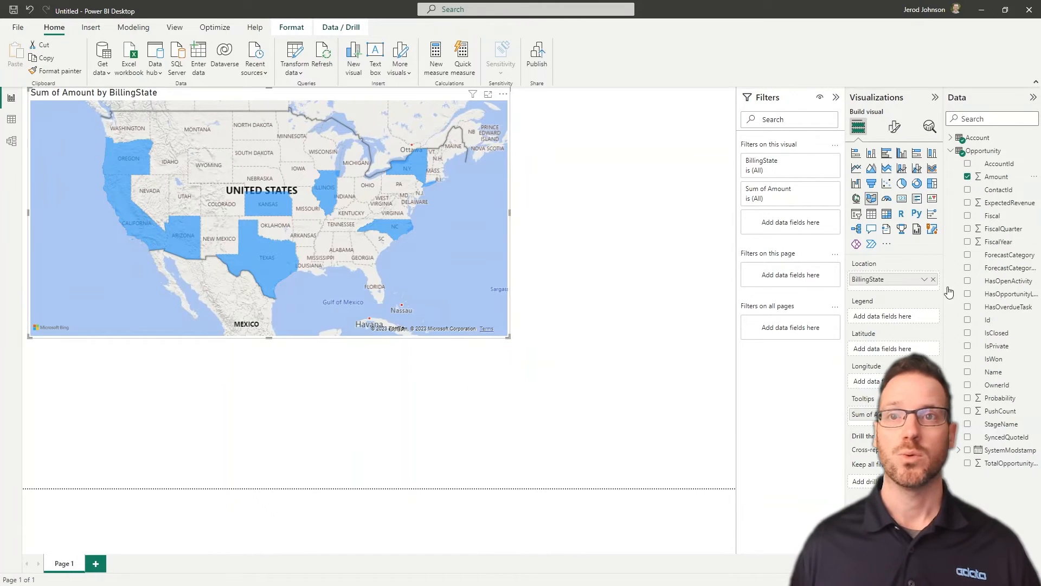
{"action": "left_click", "coordinate": [894, 128]}
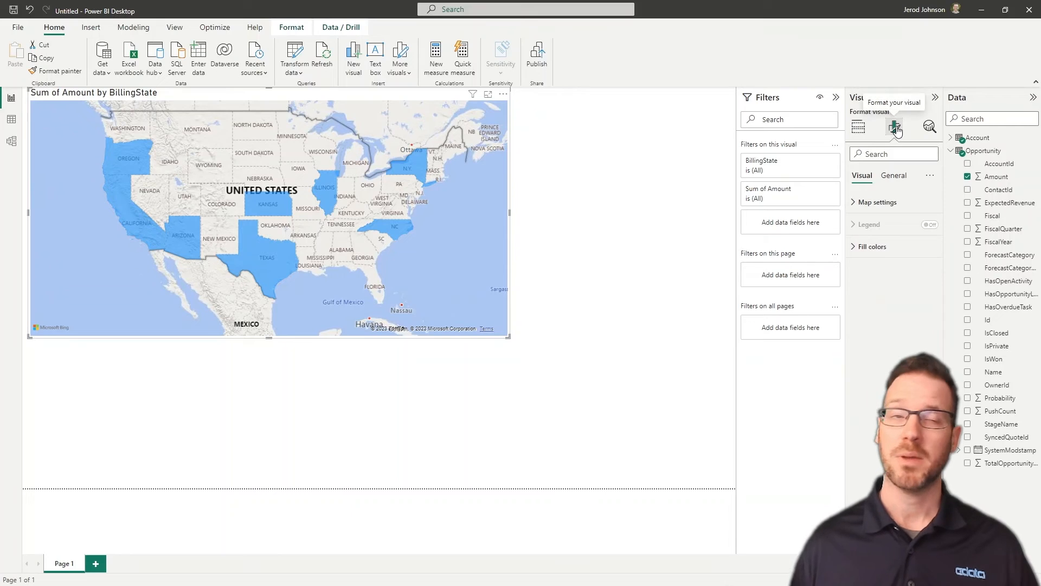
Shade the state map's fill colours with a Gradient based on Opportunity Sum of Amount
{"action": "left_click", "coordinate": [873, 246]}
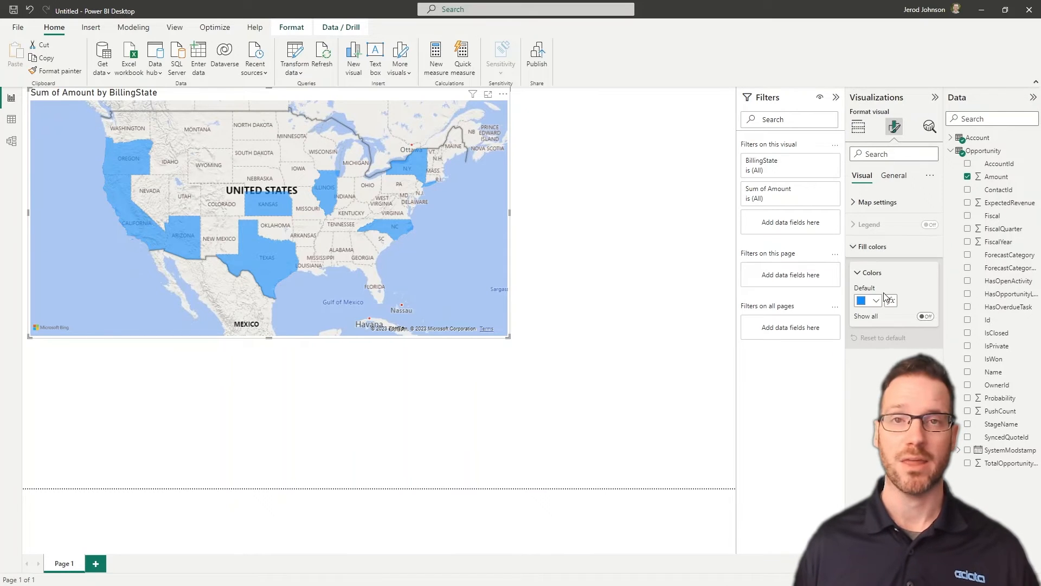
{"action": "left_click", "coordinate": [890, 301]}
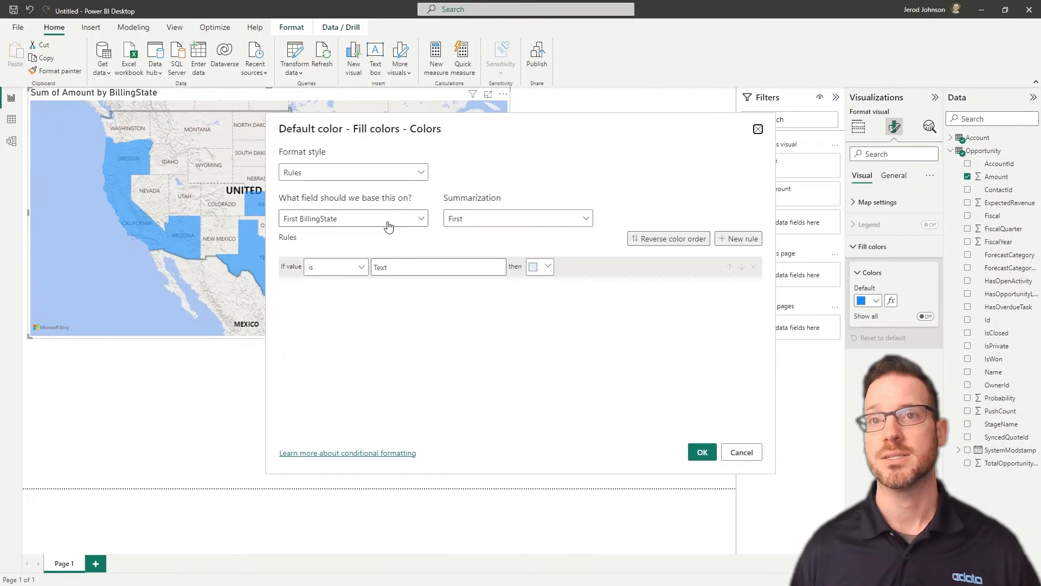
{"action": "left_click", "coordinate": [422, 219]}
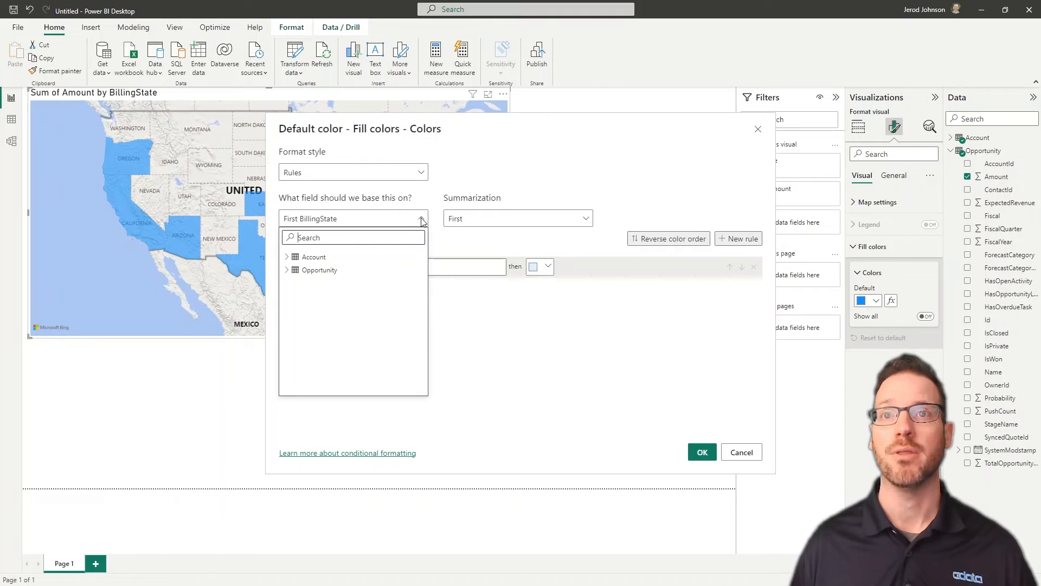
{"action": "left_click", "coordinate": [287, 271]}
{"action": "left_click", "coordinate": [320, 297]}
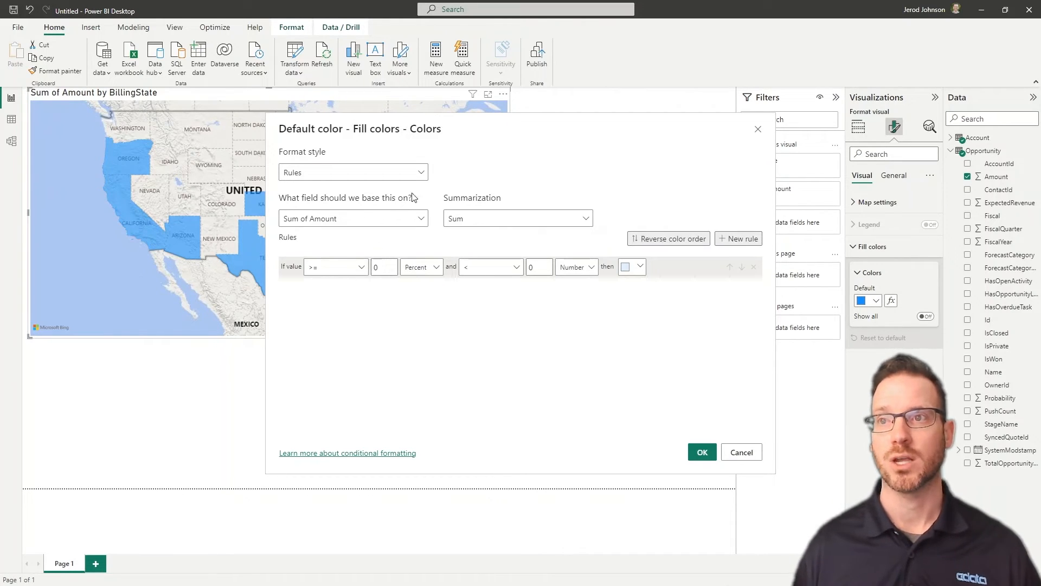
{"action": "left_click", "coordinate": [418, 173]}
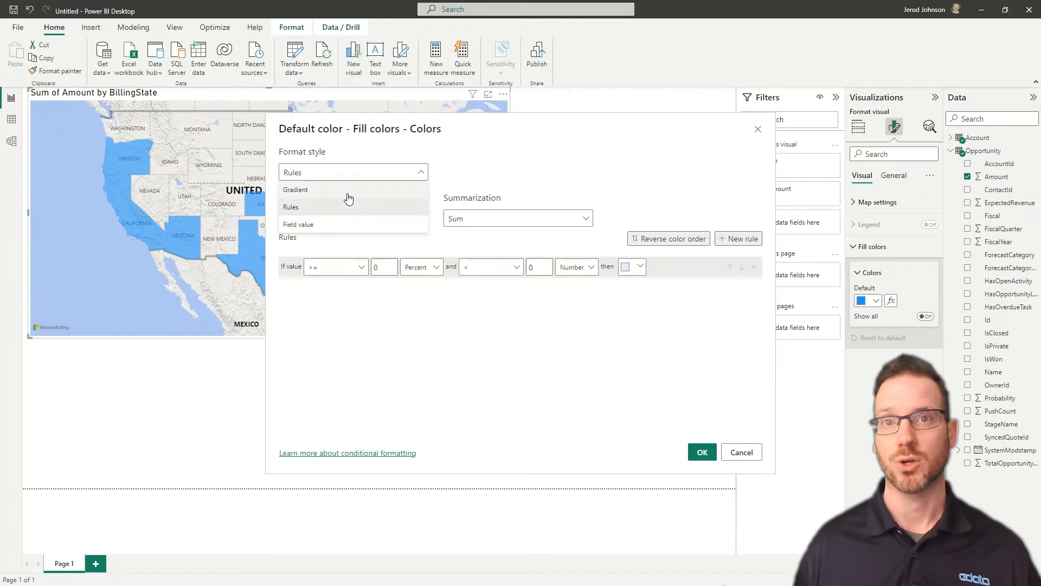
{"action": "left_click", "coordinate": [349, 194]}
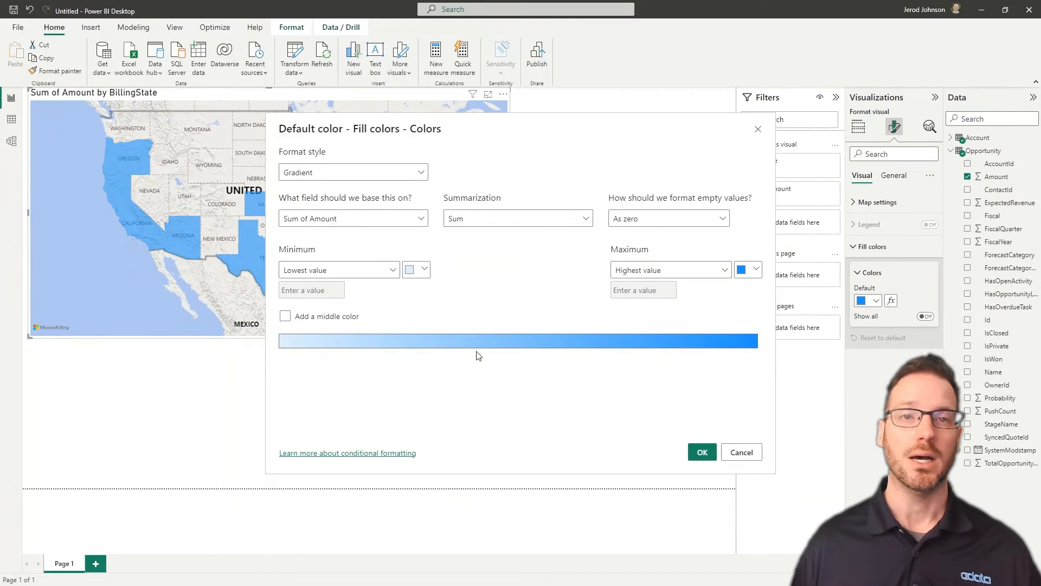
{"action": "left_click", "coordinate": [701, 453]}
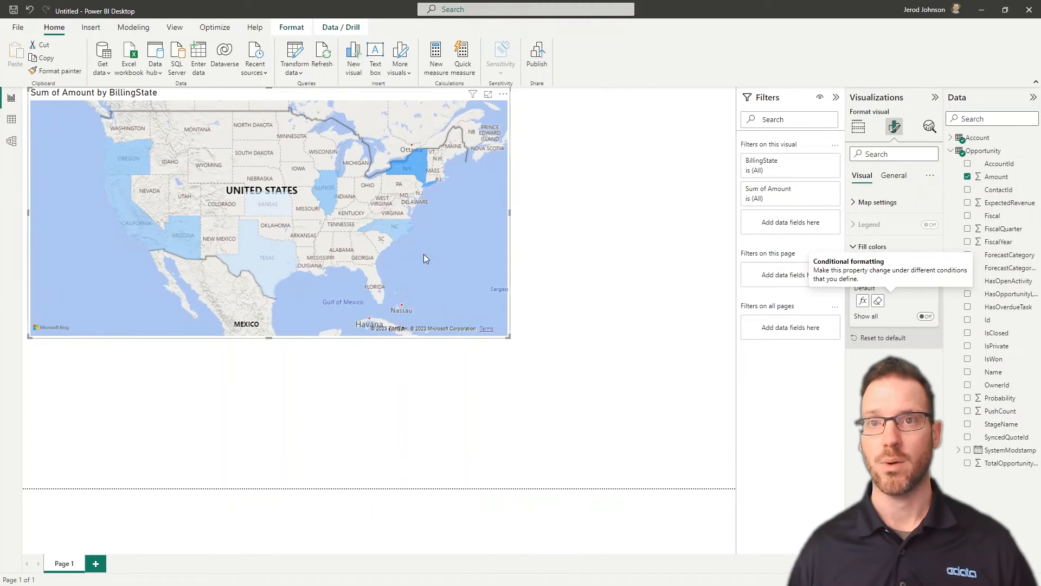
Deselect the map and add an empty stacked bar chart to the page
{"action": "mouse_move", "coordinate": [412, 171]}
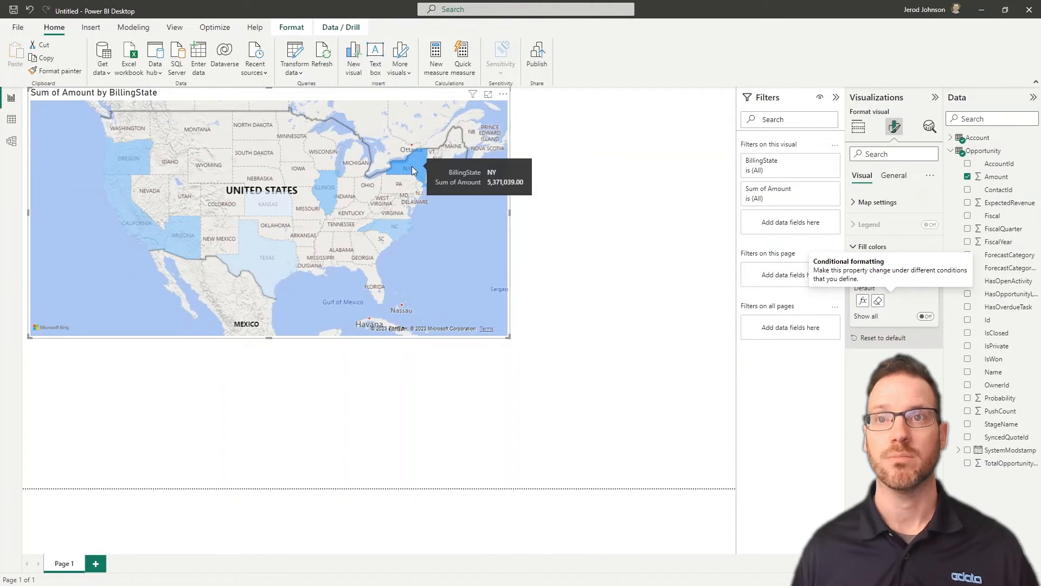
{"action": "mouse_move", "coordinate": [268, 203]}
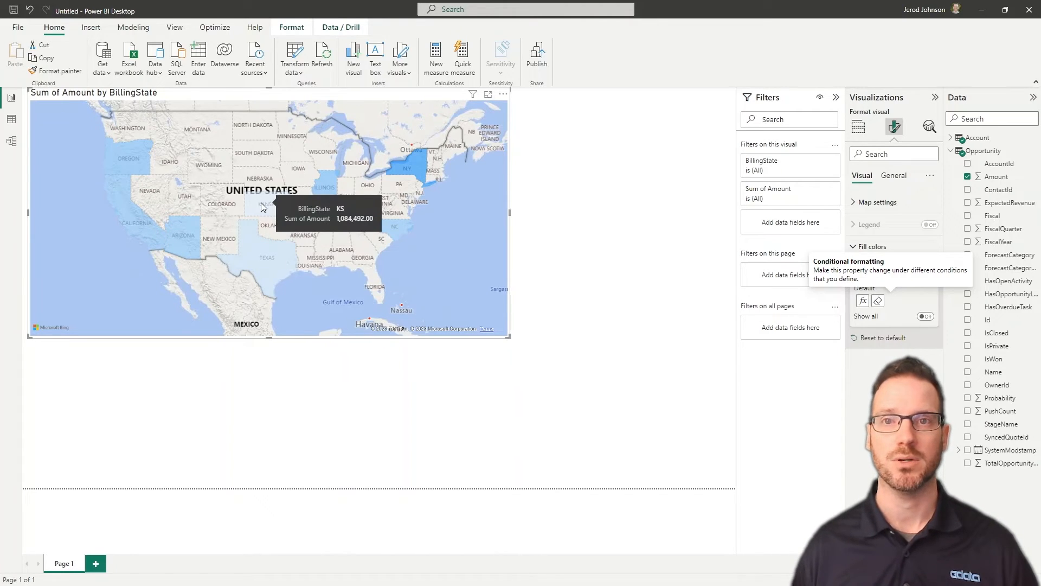
{"action": "mouse_move", "coordinate": [128, 159]}
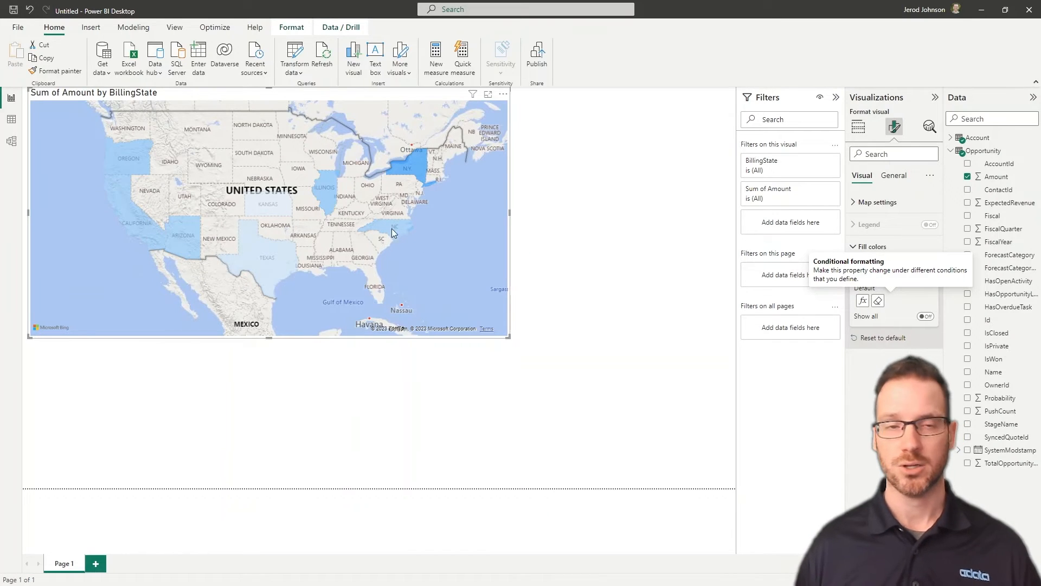
{"action": "left_click", "coordinate": [305, 392]}
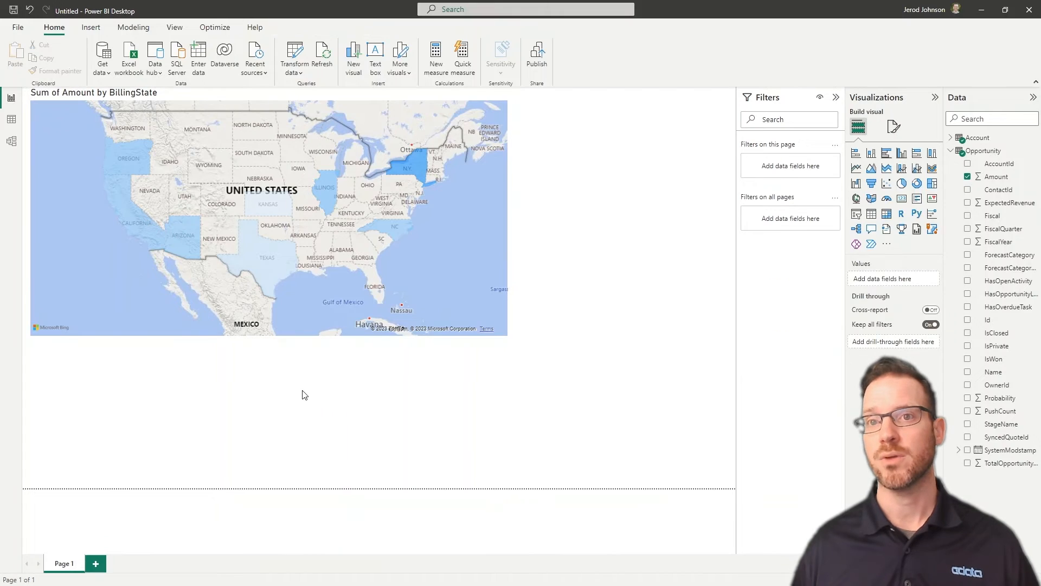
{"action": "left_click", "coordinate": [856, 154]}
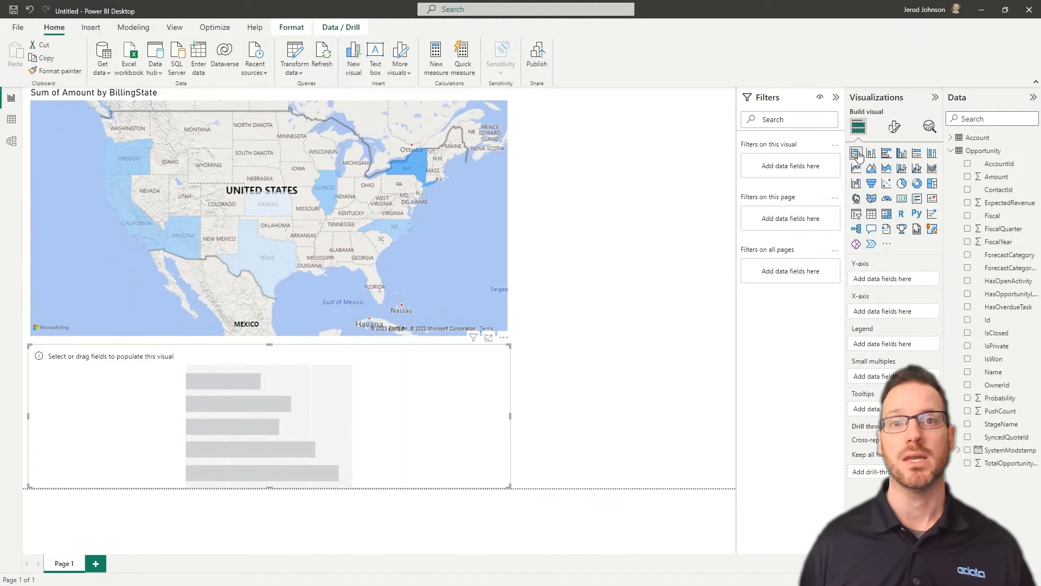
Fill the bar chart with Sum of Amount on Account Industry, using account Name as the legend
{"action": "left_click", "coordinate": [968, 177]}
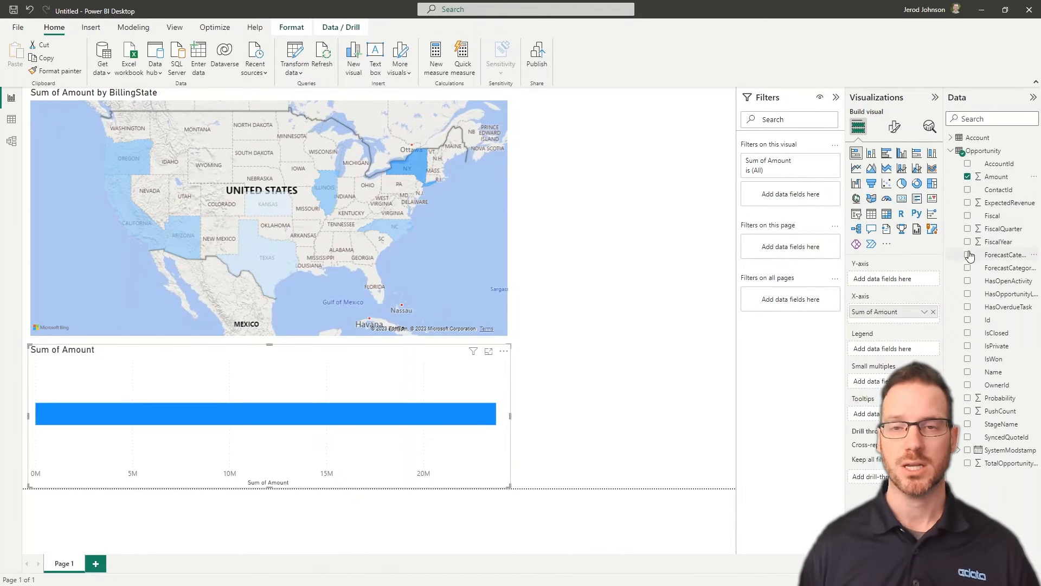
{"action": "left_click", "coordinate": [952, 139]}
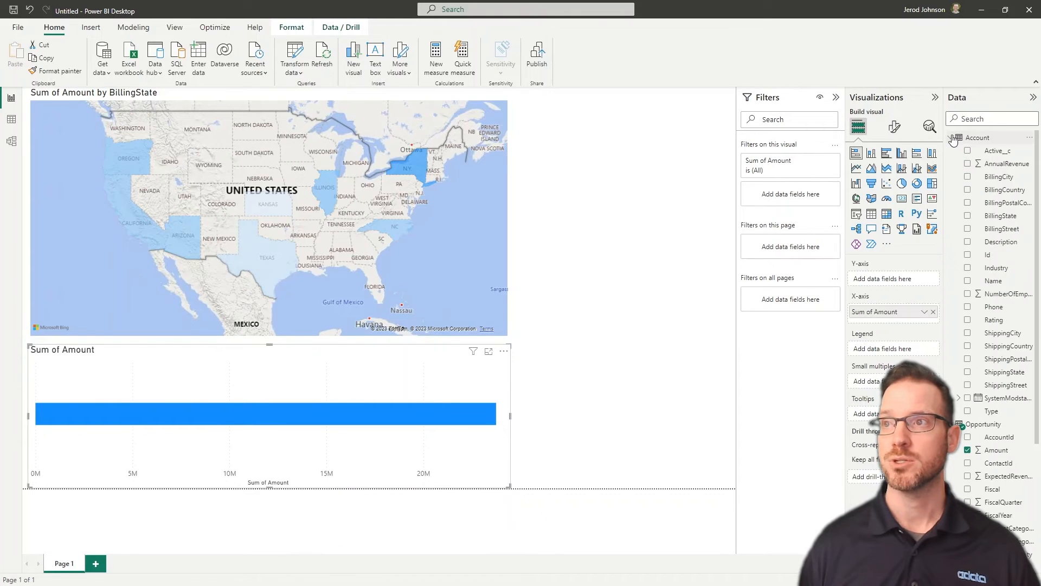
{"action": "left_click", "coordinate": [967, 268]}
{"action": "left_click", "coordinate": [968, 281]}
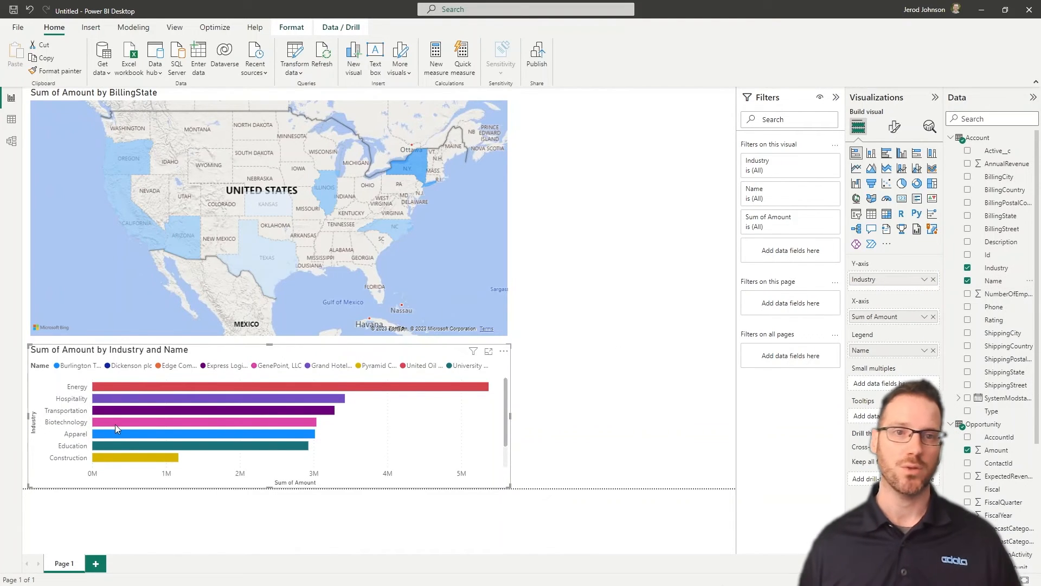
{"action": "scroll", "coordinate": [116, 426], "scroll_direction": "down", "scroll_amount": 2}
{"action": "mouse_move", "coordinate": [107, 462]}
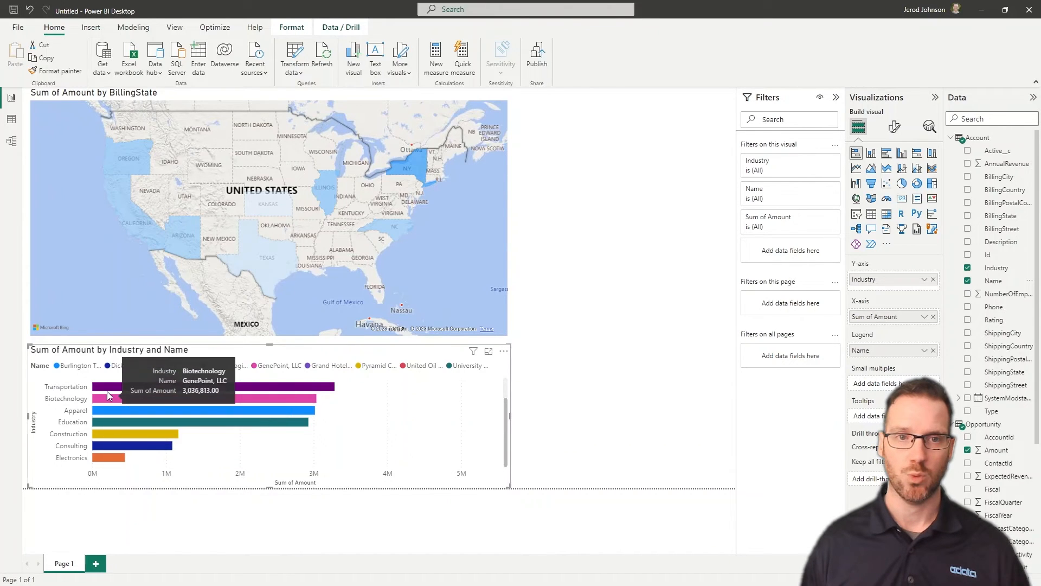
{"action": "scroll", "coordinate": [107, 395], "scroll_direction": "up", "scroll_amount": 2}
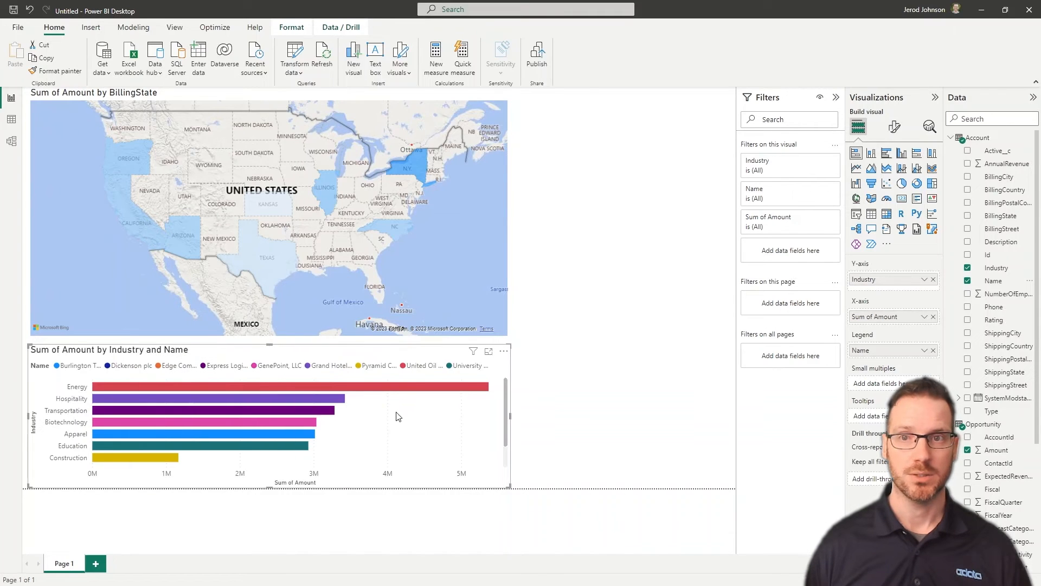
{"action": "left_click", "coordinate": [619, 361]}
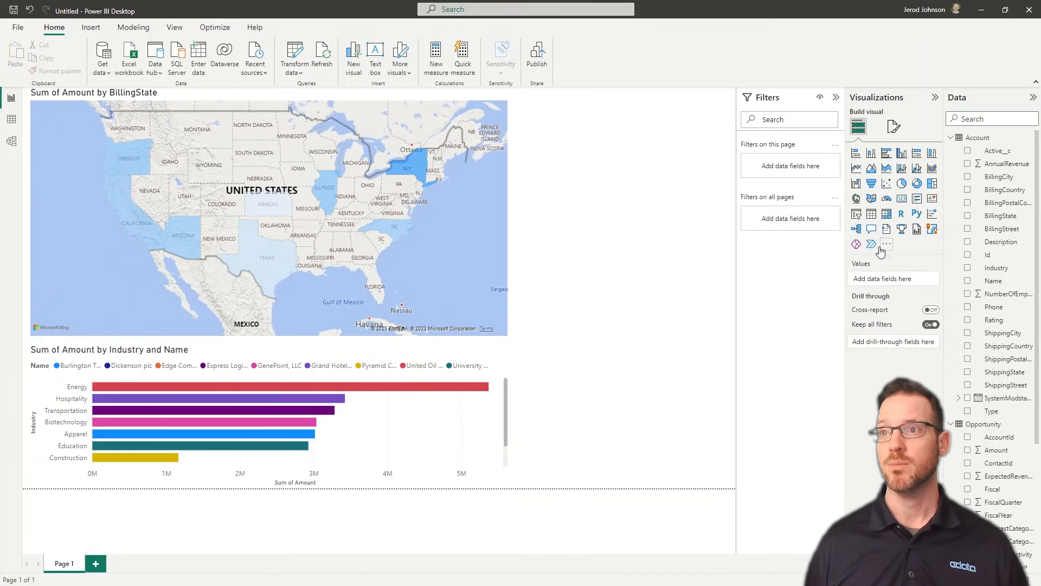
Add a taller Power Apps visual beside the map and give it the Amount field
{"action": "left_click", "coordinate": [856, 244]}
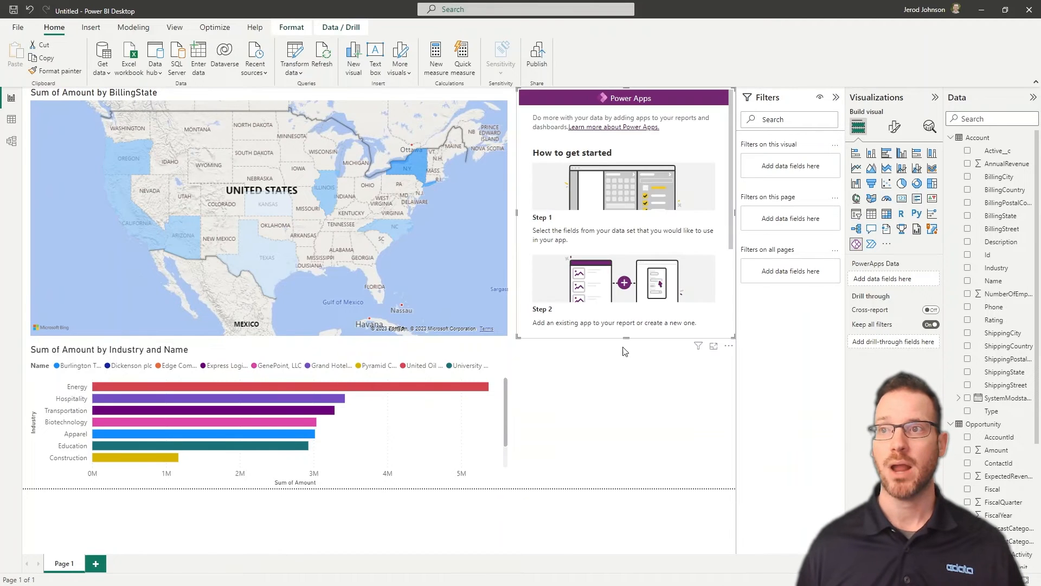
{"action": "left_click_drag", "start_coordinate": [625, 336], "coordinate": [617, 488]}
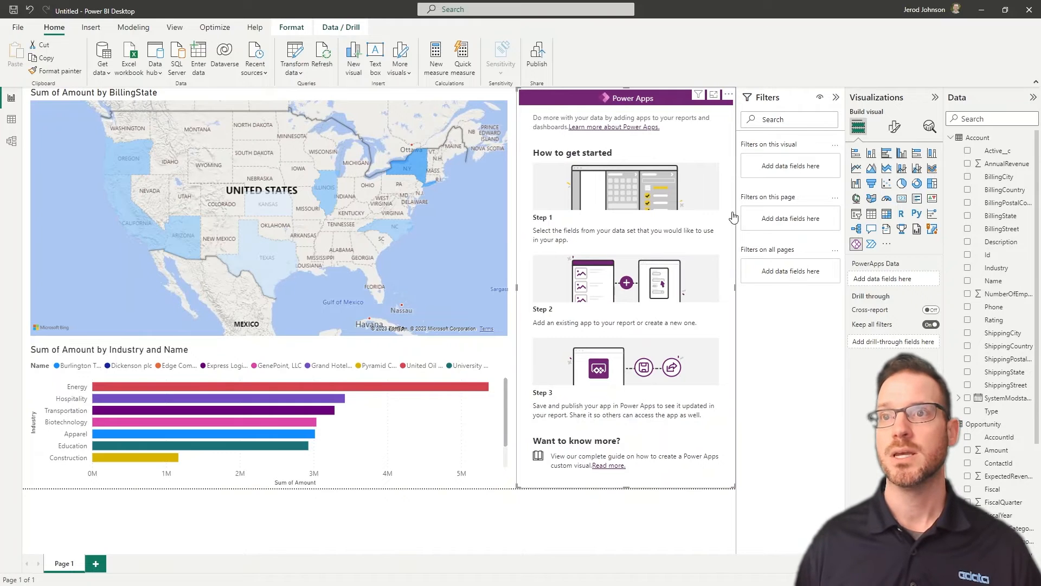
{"action": "left_click", "coordinate": [968, 452]}
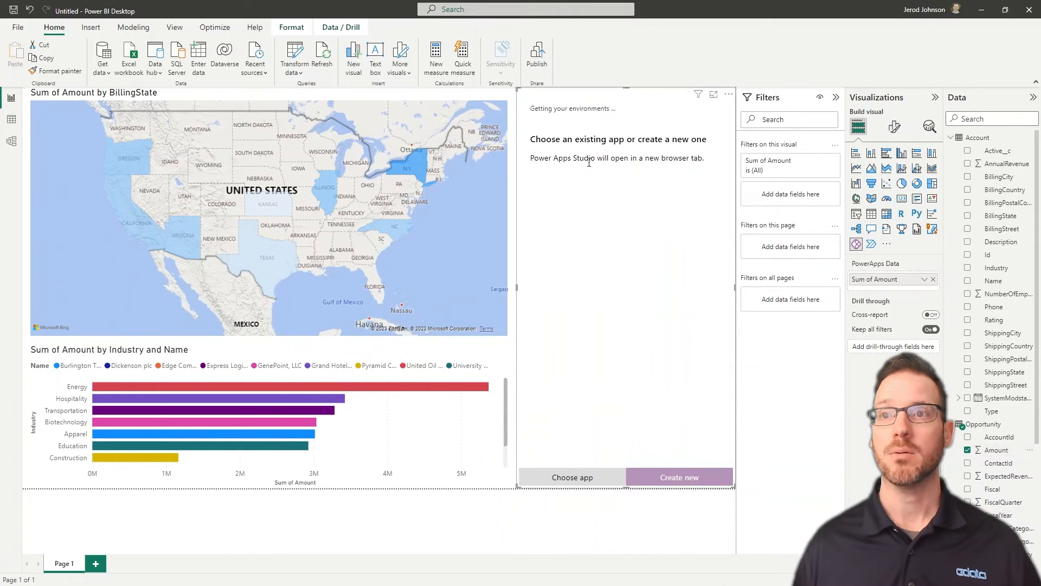
Attach the existing SnowflakeMSBuildApp to the Power Apps visual
{"action": "left_click", "coordinate": [585, 477]}
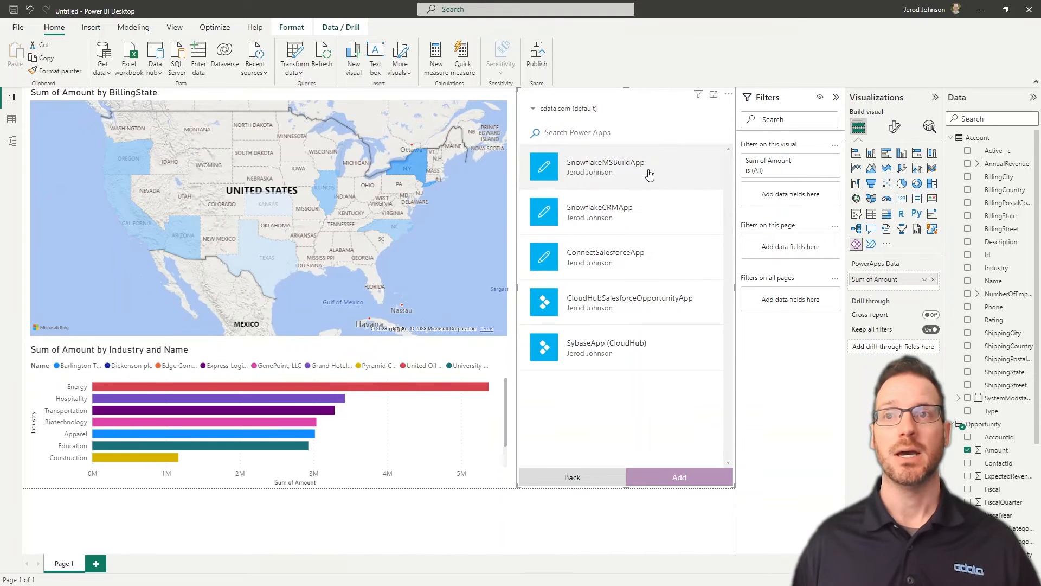
{"action": "left_click", "coordinate": [649, 174]}
{"action": "left_click", "coordinate": [675, 478]}
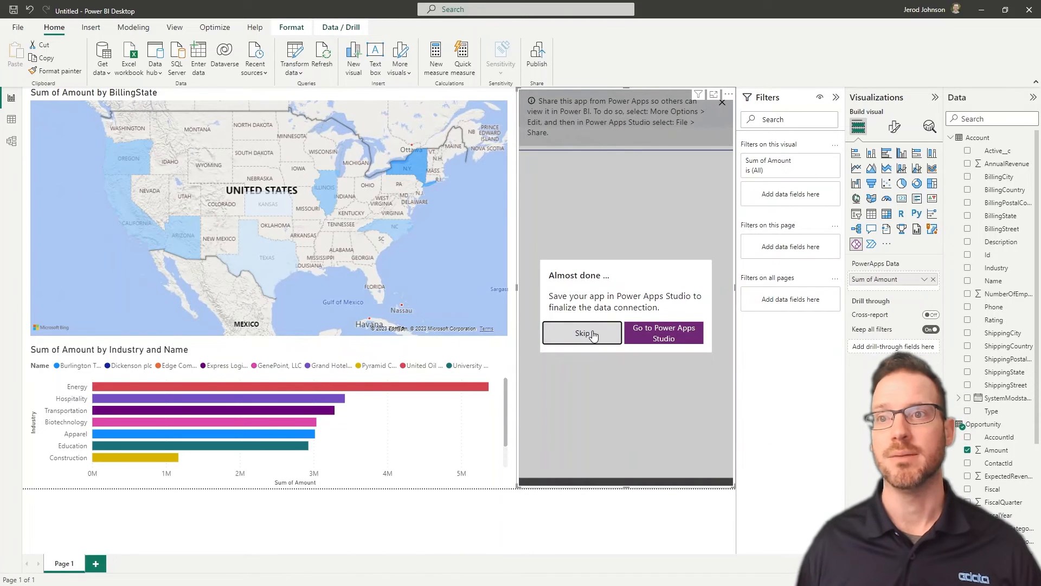
Skip Power Apps Studio, dismiss the sharing banner and browse the opportunity list
{"action": "left_click", "coordinate": [592, 334]}
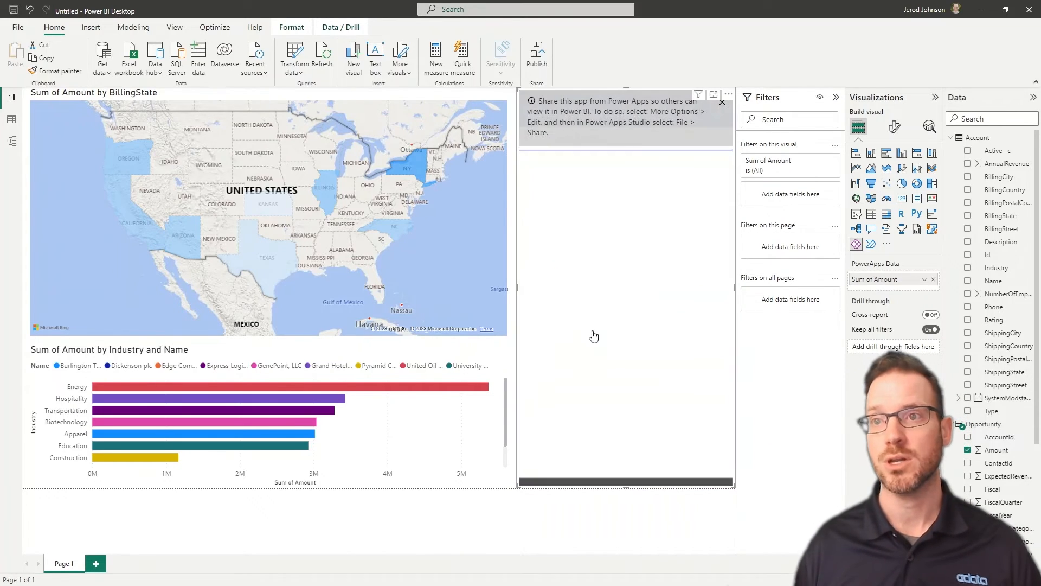
{"action": "left_click", "coordinate": [722, 103]}
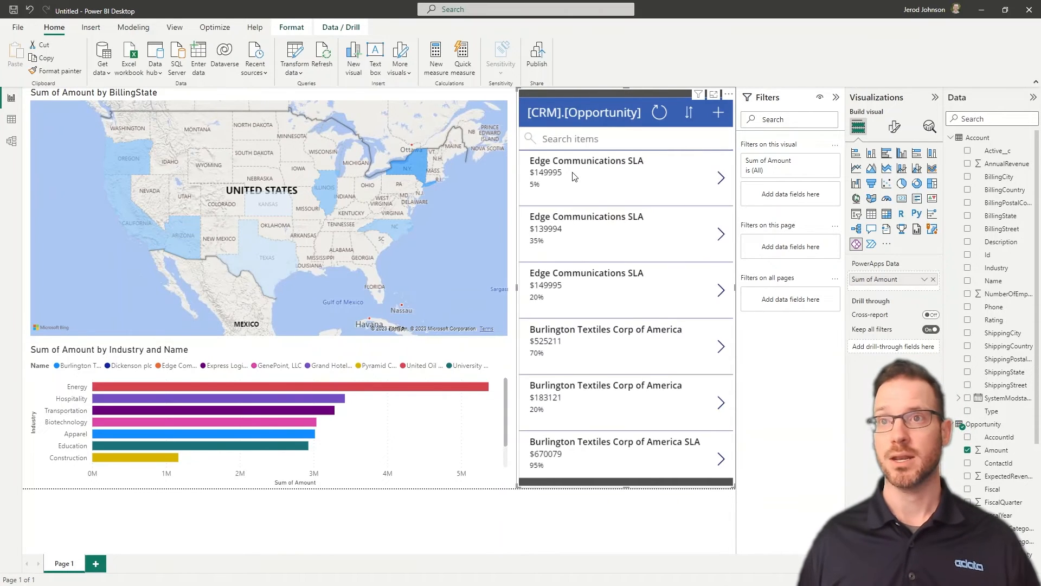
{"action": "left_click", "coordinate": [721, 177]}
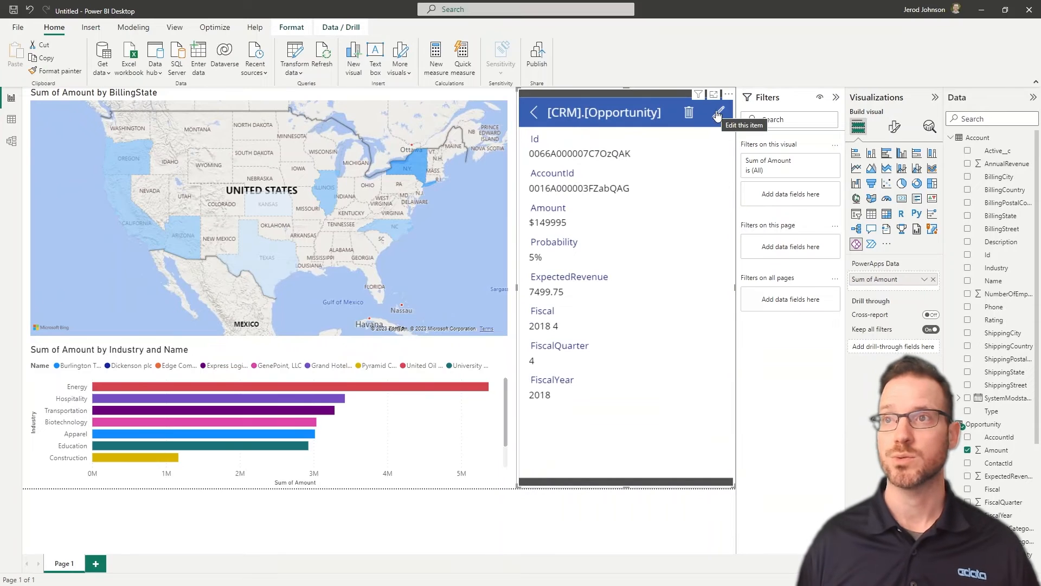
{"action": "left_click", "coordinate": [533, 114]}
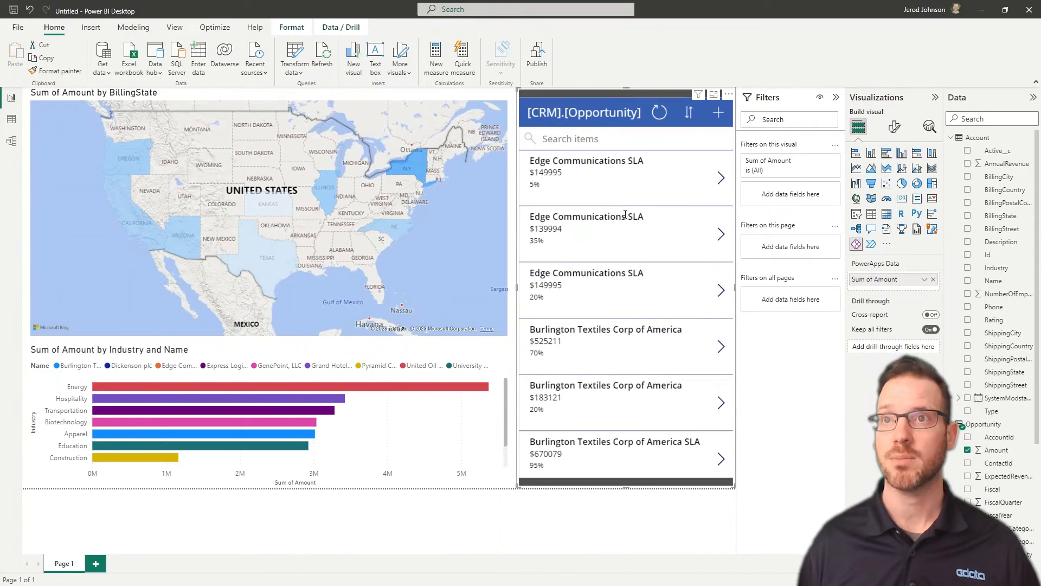
{"action": "scroll", "coordinate": [173, 421], "scroll_direction": "down", "scroll_amount": 1}
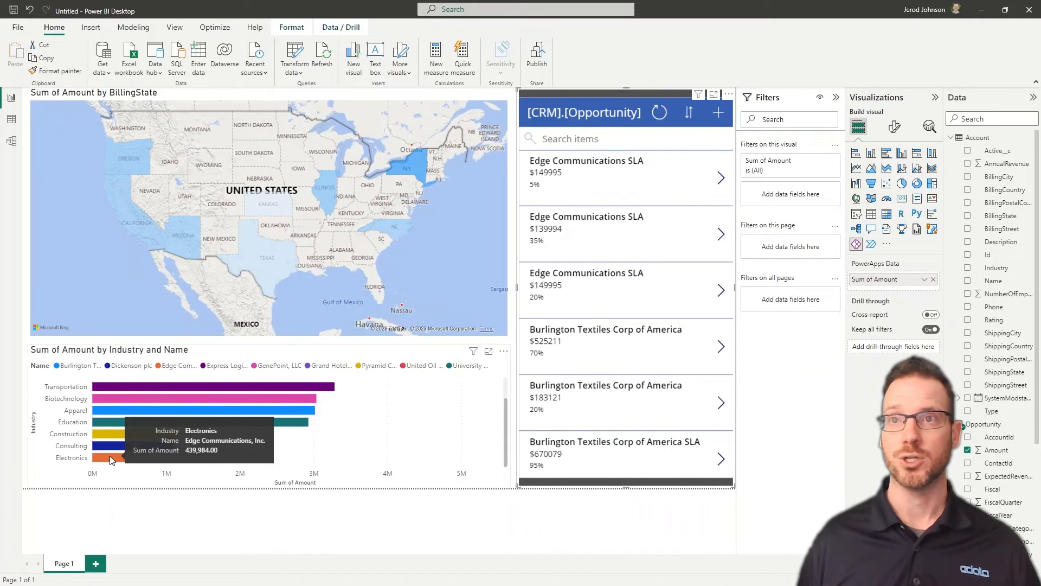
Change the Edge Communications SLA opportunity's Amount from 149995 to 5149995 and save it
{"action": "left_click", "coordinate": [721, 177]}
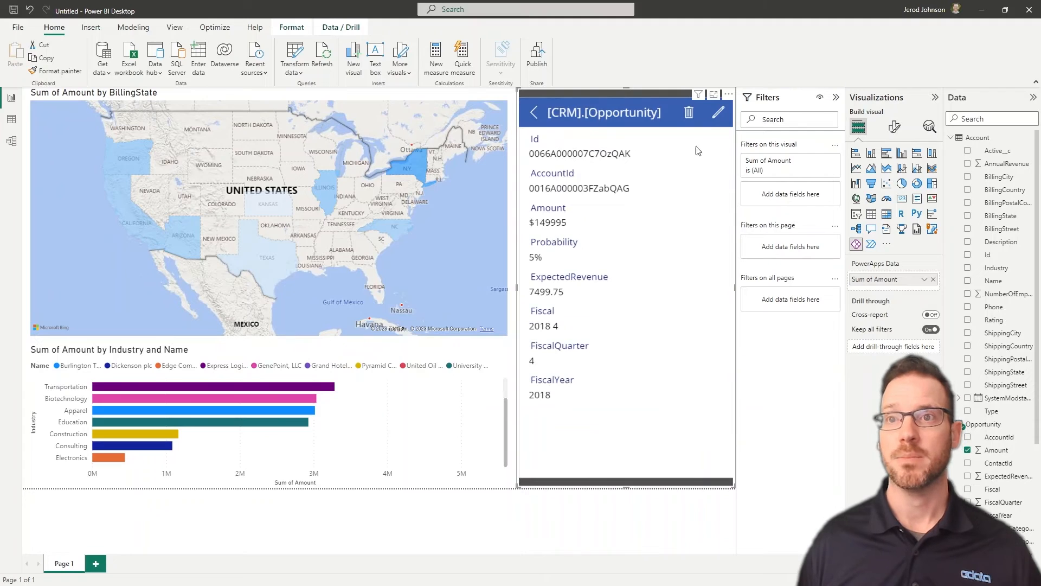
{"action": "left_click", "coordinate": [718, 112]}
{"action": "left_click", "coordinate": [531, 257]}
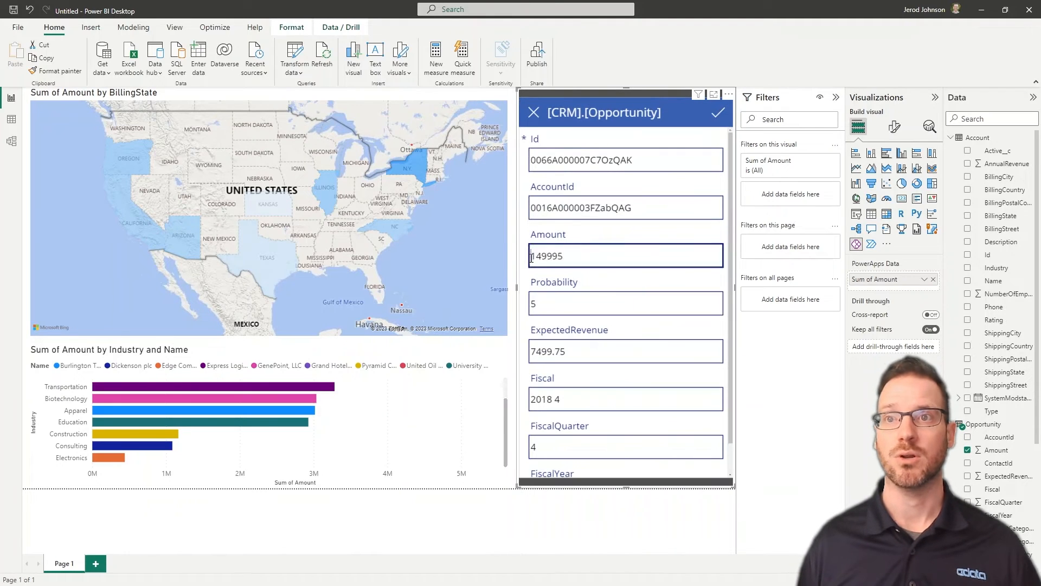
{"action": "type", "text": "5"}
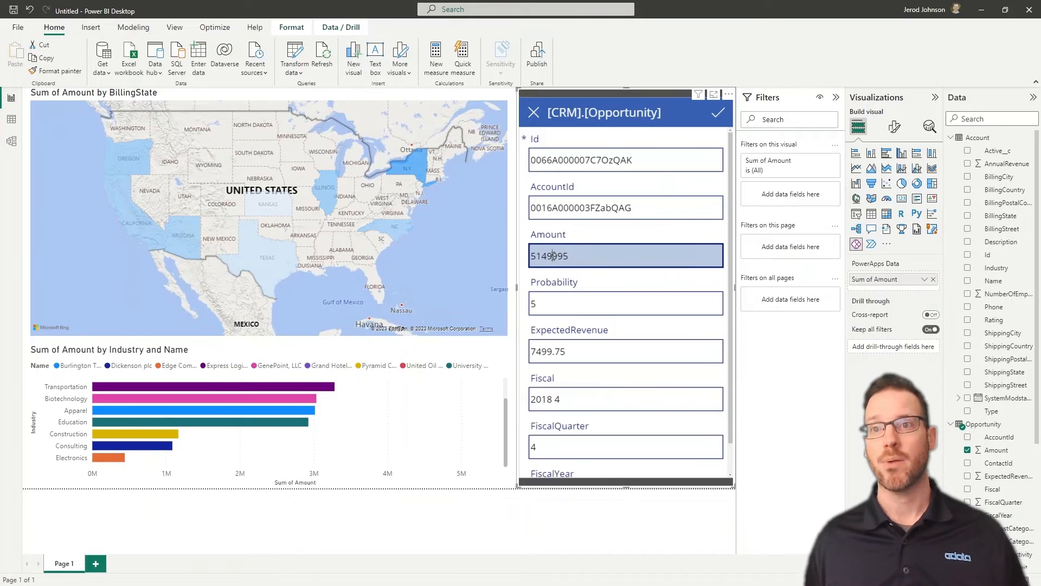
{"action": "left_click", "coordinate": [535, 256]}
{"action": "left_click", "coordinate": [716, 116]}
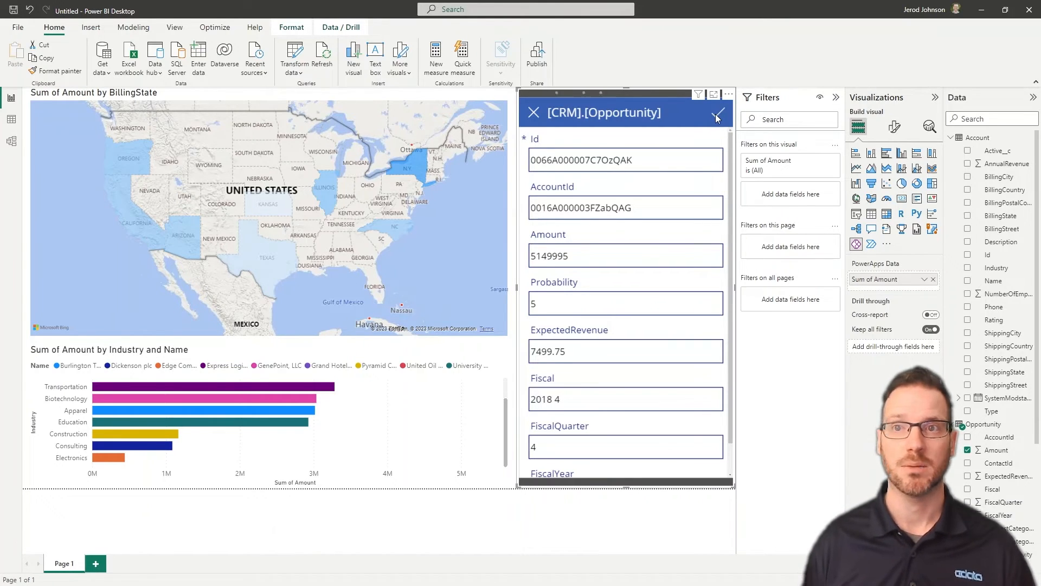
{"action": "left_click", "coordinate": [717, 115]}
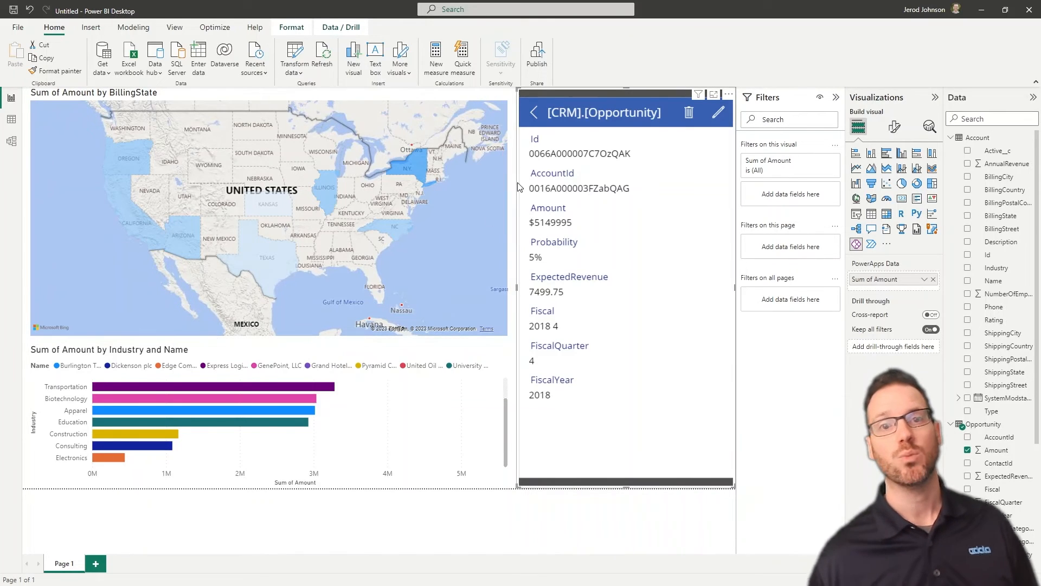
Refresh the Account and Opportunity data, then check Texas's new 6,605,965 total on the map
{"action": "left_click", "coordinate": [320, 58]}
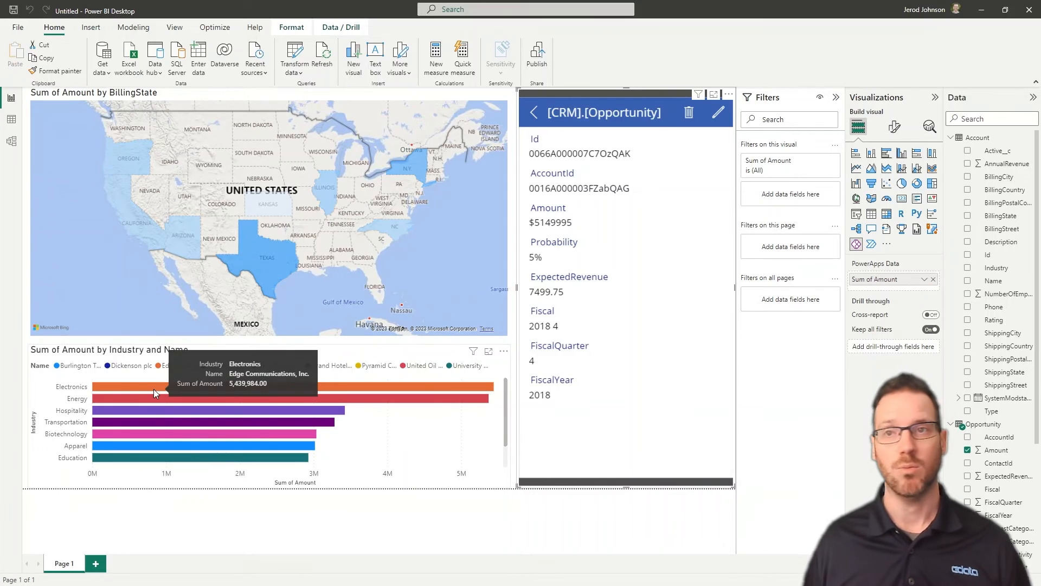
{"action": "mouse_move", "coordinate": [266, 271]}
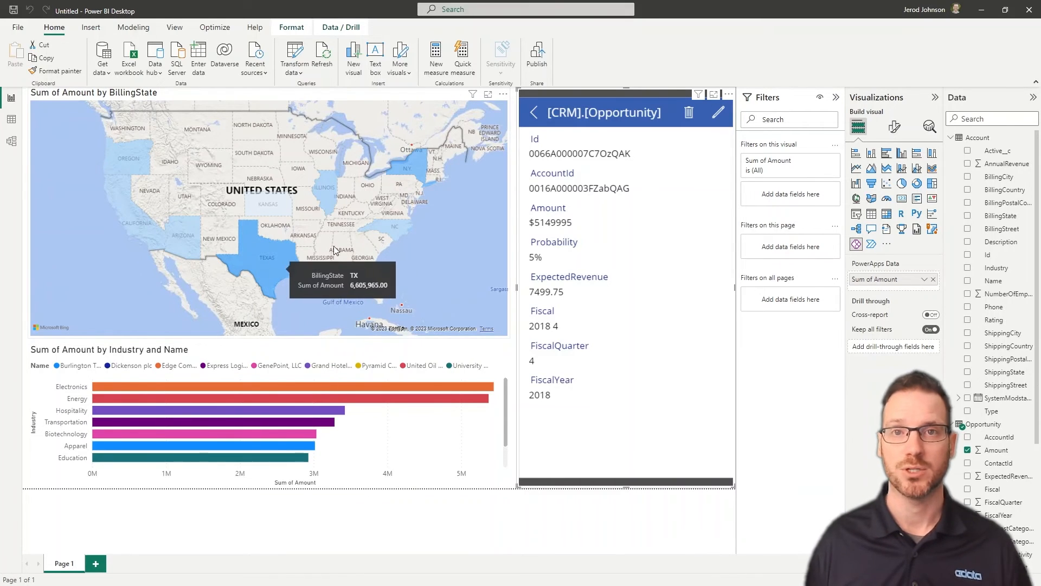
{"action": "mouse_move", "coordinate": [407, 171]}
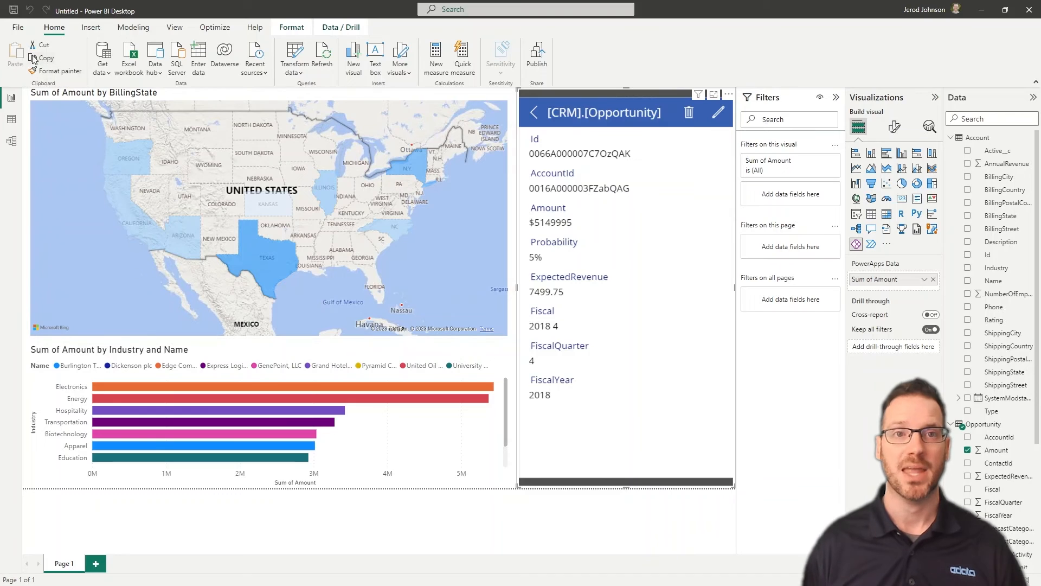
Save the report as MSBuildReport
{"action": "left_click", "coordinate": [14, 10]}
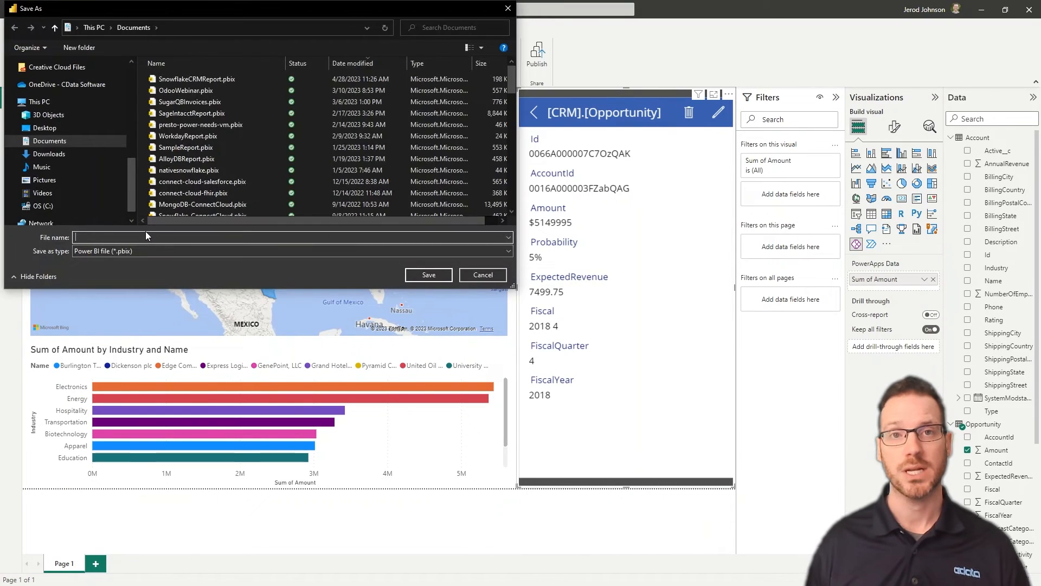
{"action": "type", "text": "MSBuildReport"}
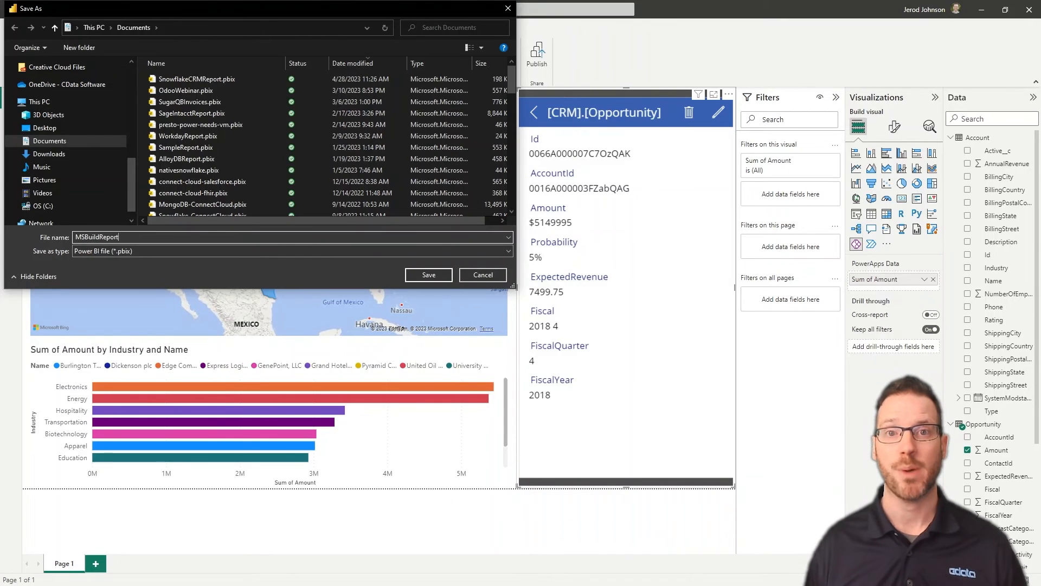
{"action": "key", "text": "Return"}
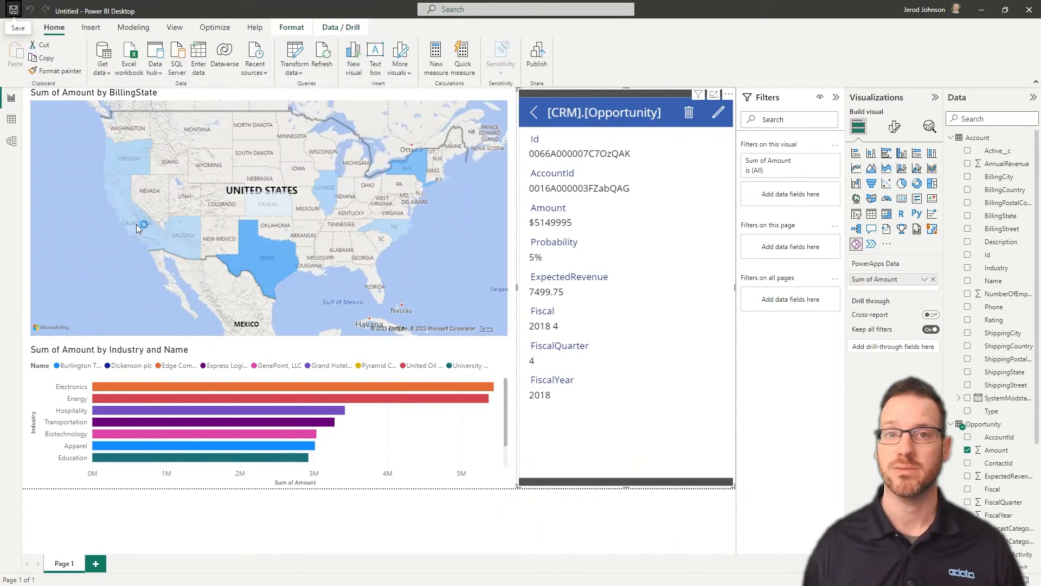
Publish MSBuildReport to My workspace in the Power BI service
{"action": "left_click", "coordinate": [536, 59]}
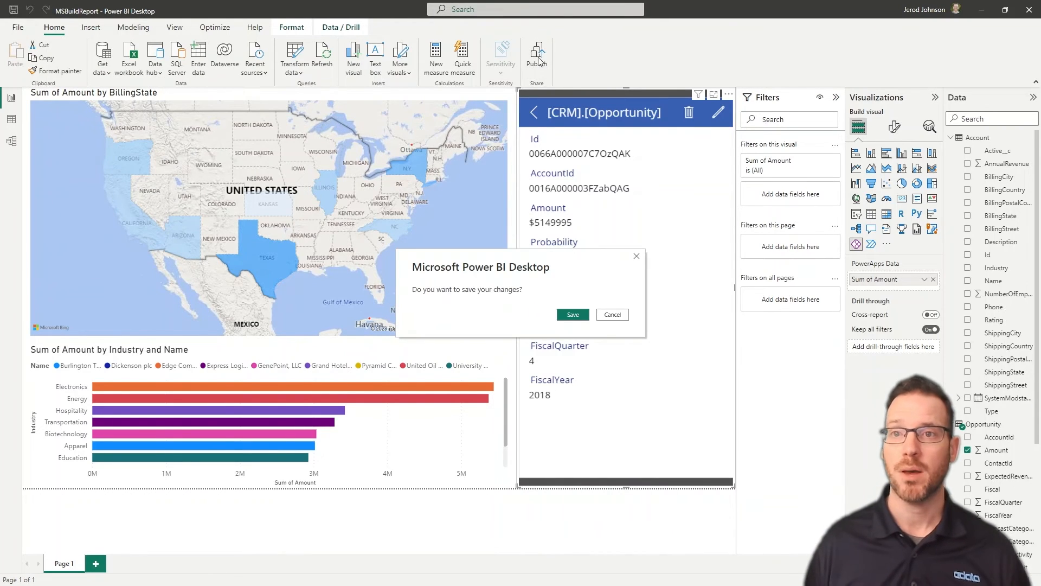
{"action": "left_click", "coordinate": [584, 316]}
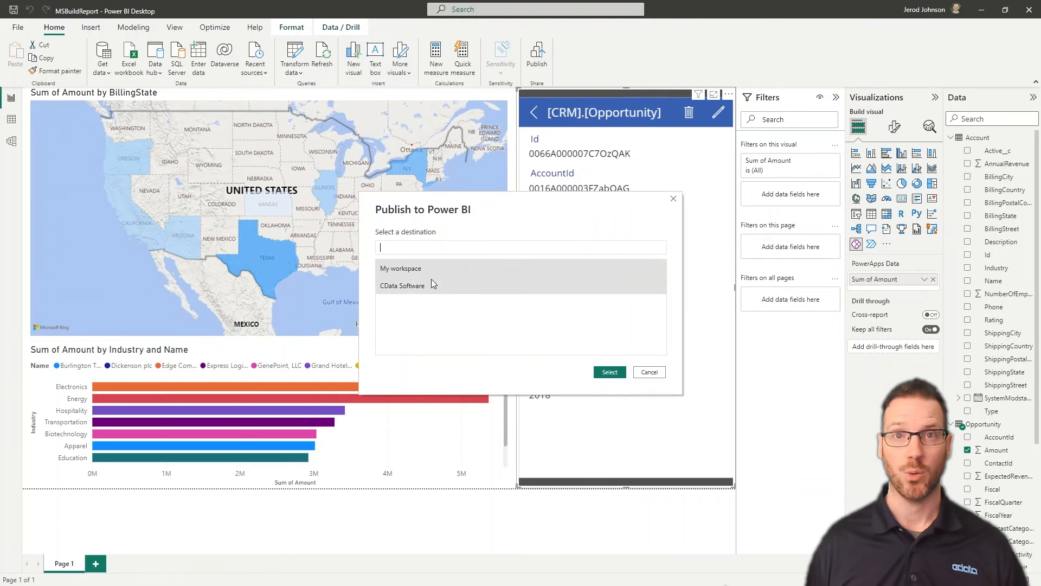
{"action": "left_click", "coordinate": [615, 373]}
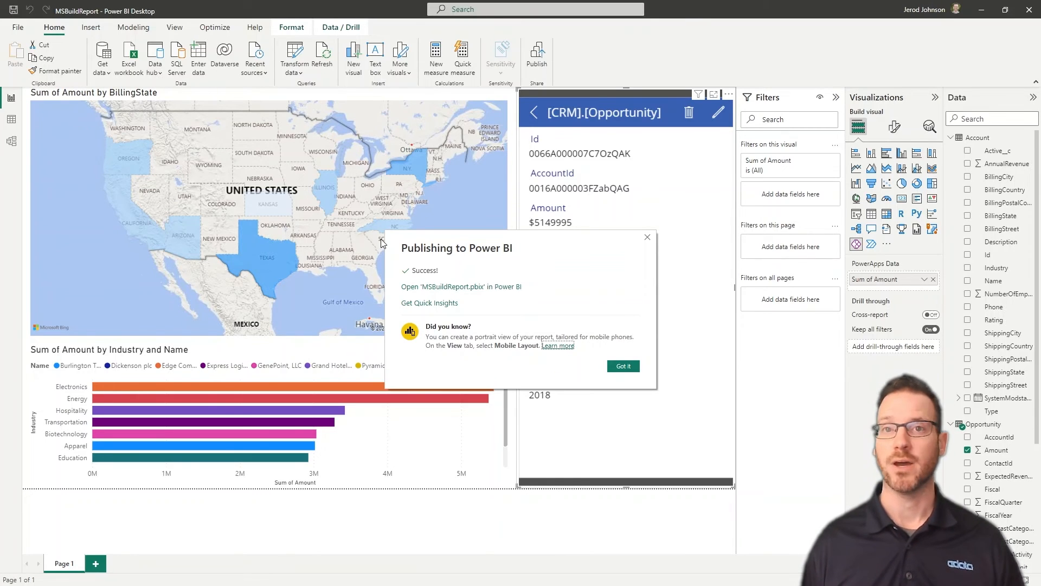
Open MSBuildReport online and restore the Edge Communications SLA Amount to 149995
{"action": "left_click", "coordinate": [462, 287]}
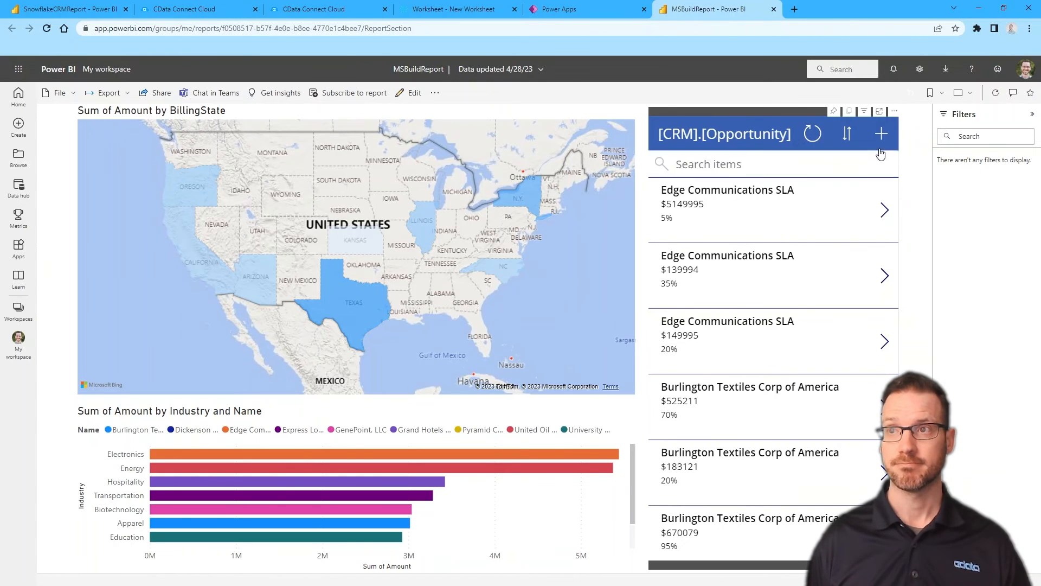
{"action": "left_click", "coordinate": [884, 211]}
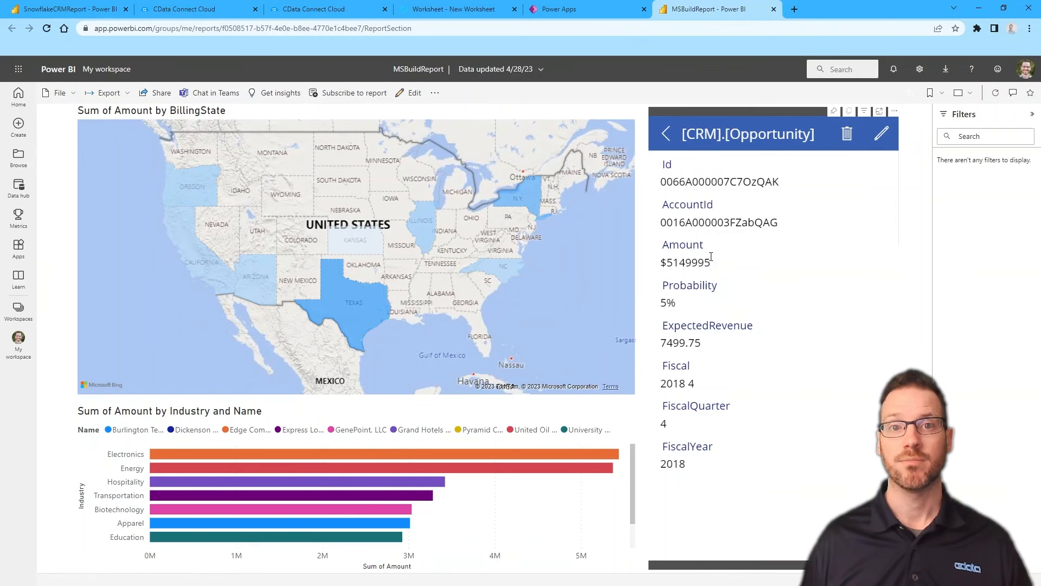
{"action": "left_click", "coordinate": [880, 135]}
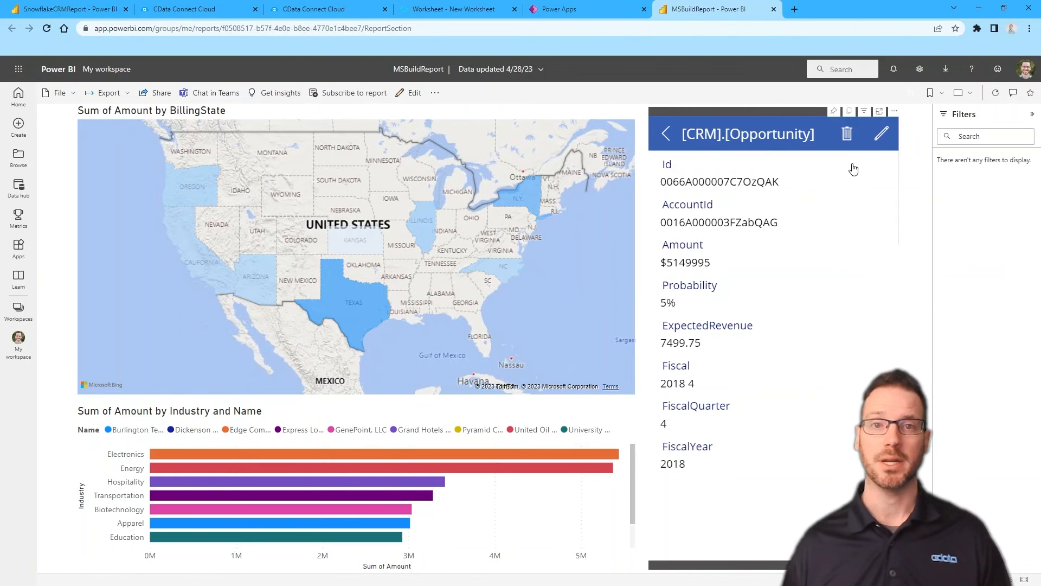
{"action": "left_click", "coordinate": [670, 298]}
{"action": "key", "text": "BackSpace"}
{"action": "left_click", "coordinate": [880, 133]}
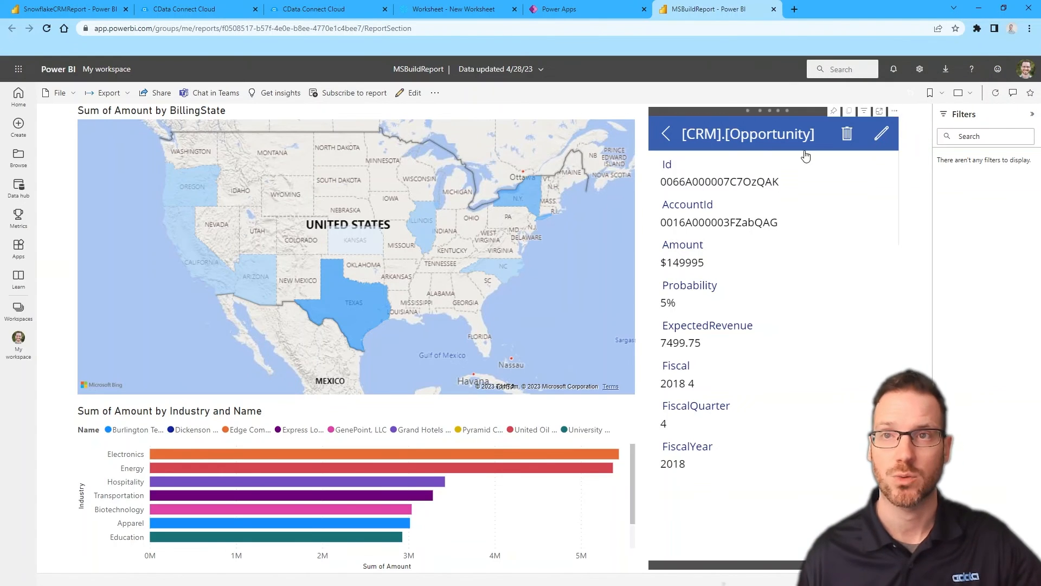
Reopen MSBuildReport through its Data hub dataset and refresh the visuals with the restored amount
{"action": "left_click", "coordinate": [667, 136]}
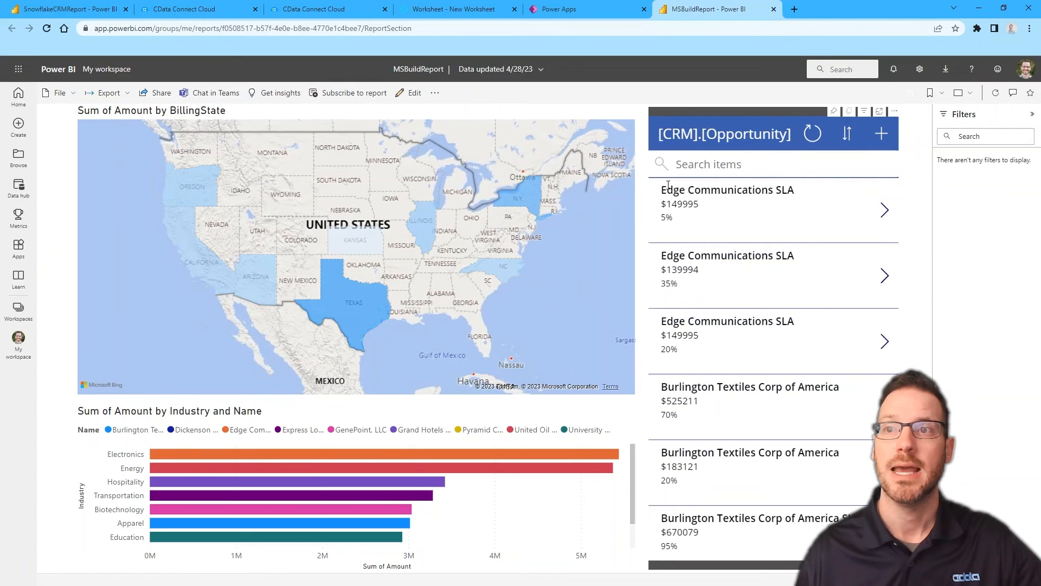
{"action": "left_click", "coordinate": [17, 186]}
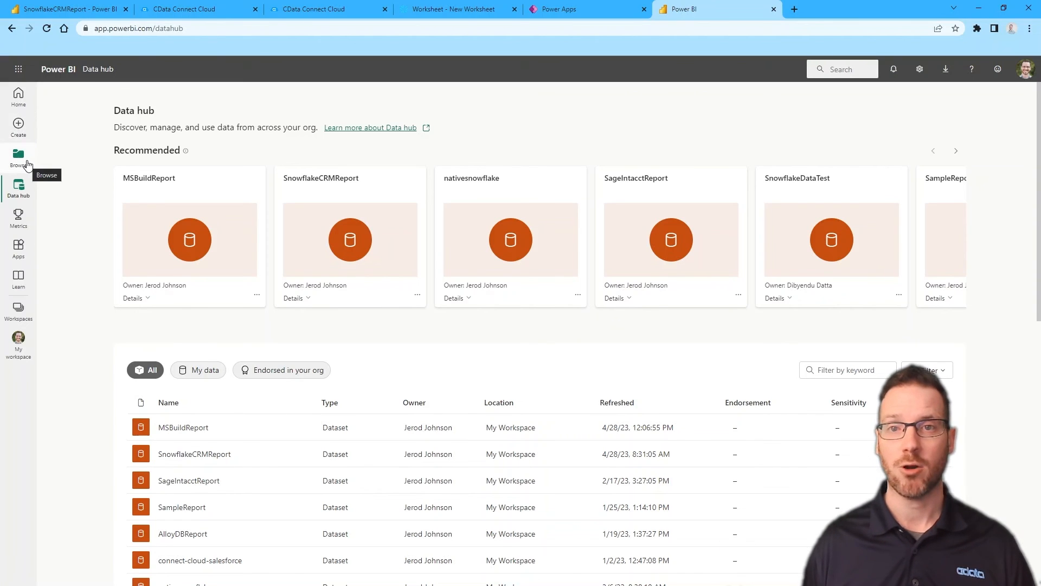
{"action": "left_click", "coordinate": [180, 427]}
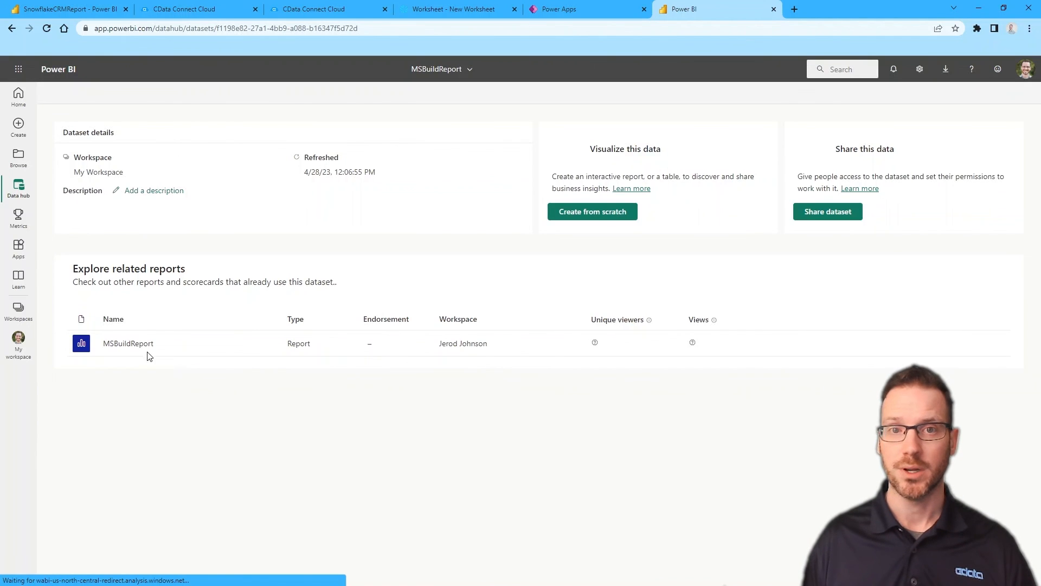
{"action": "left_click", "coordinate": [143, 345]}
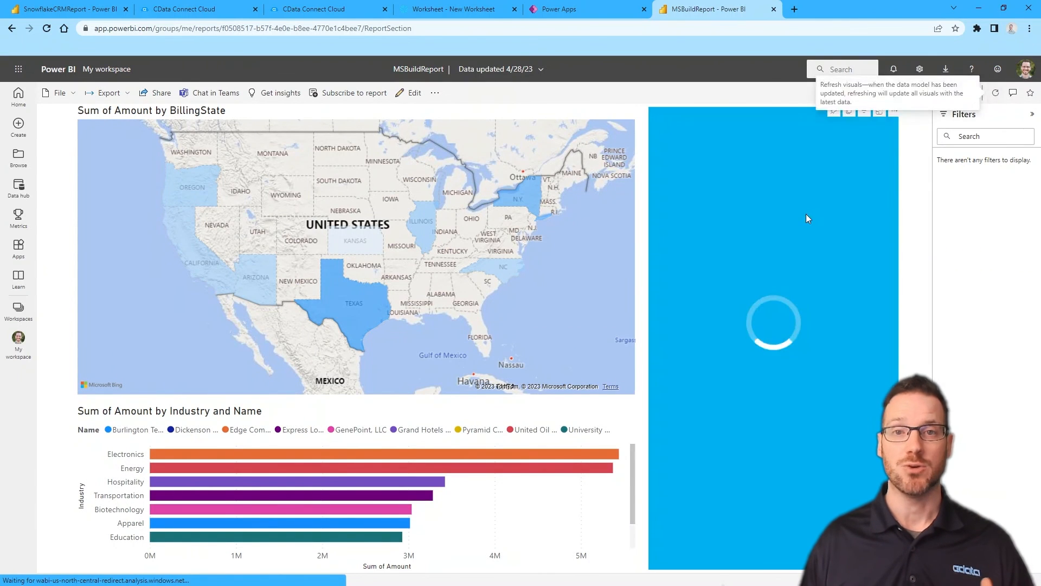
{"action": "left_click", "coordinate": [997, 93]}
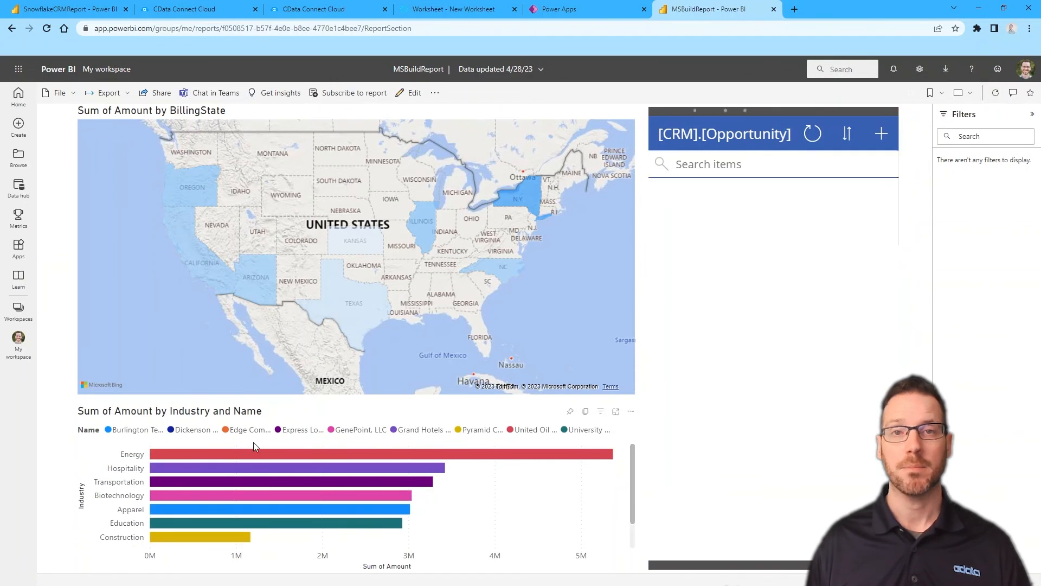
{"action": "scroll", "coordinate": [239, 479], "scroll_direction": "down", "scroll_amount": 1}
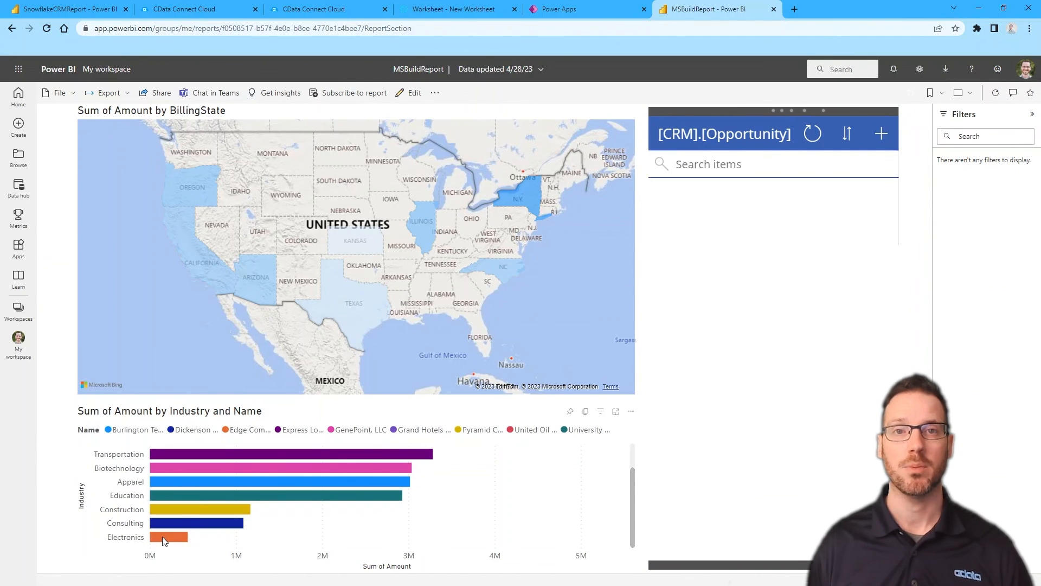